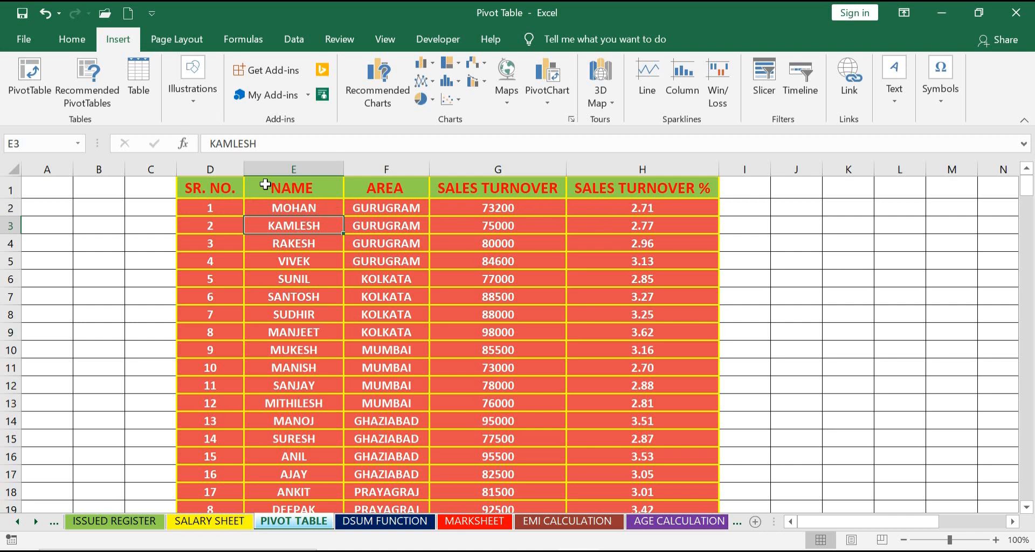
- Look through the sales table from the header row down to the last record in row 33
scroll(297, 224, down, 1)
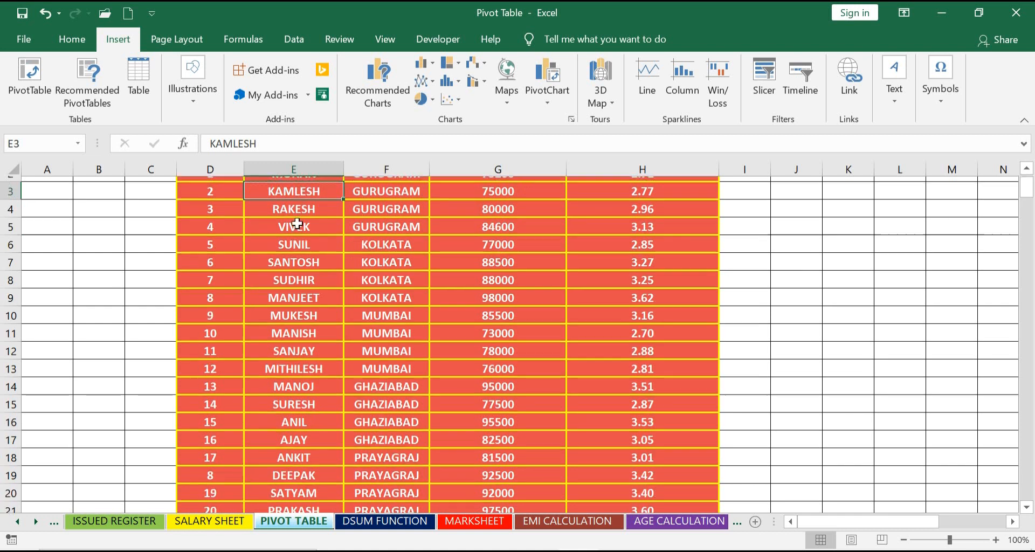
scroll(297, 223, down, 5)
scroll(295, 238, up, 5)
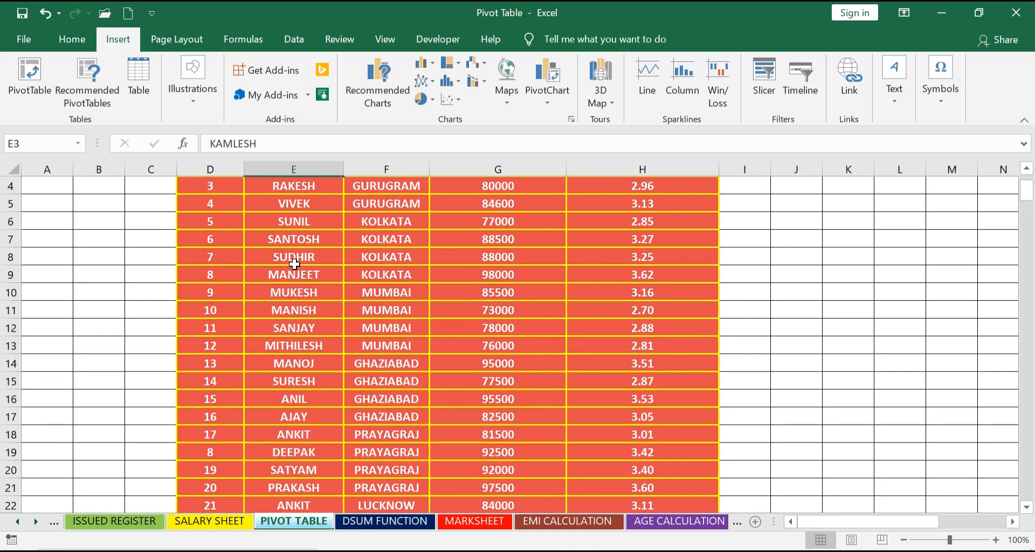
scroll(294, 265, up, 1)
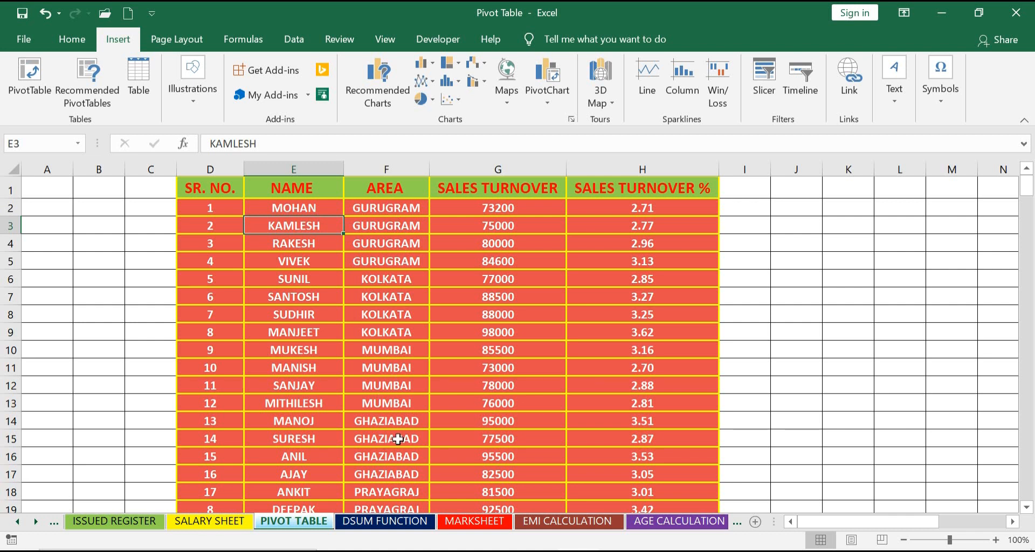
scroll(393, 436, down, 1)
scroll(411, 453, down, 3)
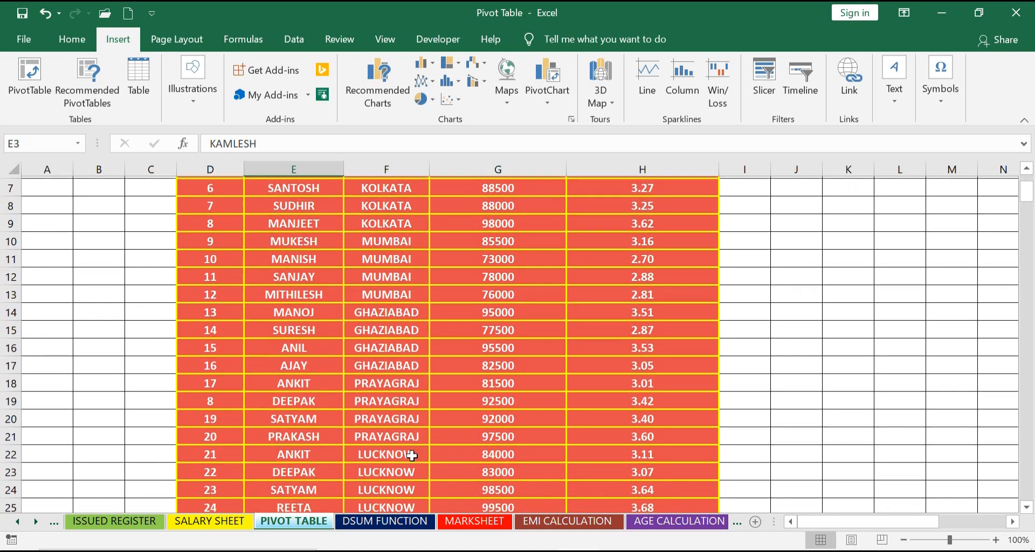
scroll(416, 426, down, 2)
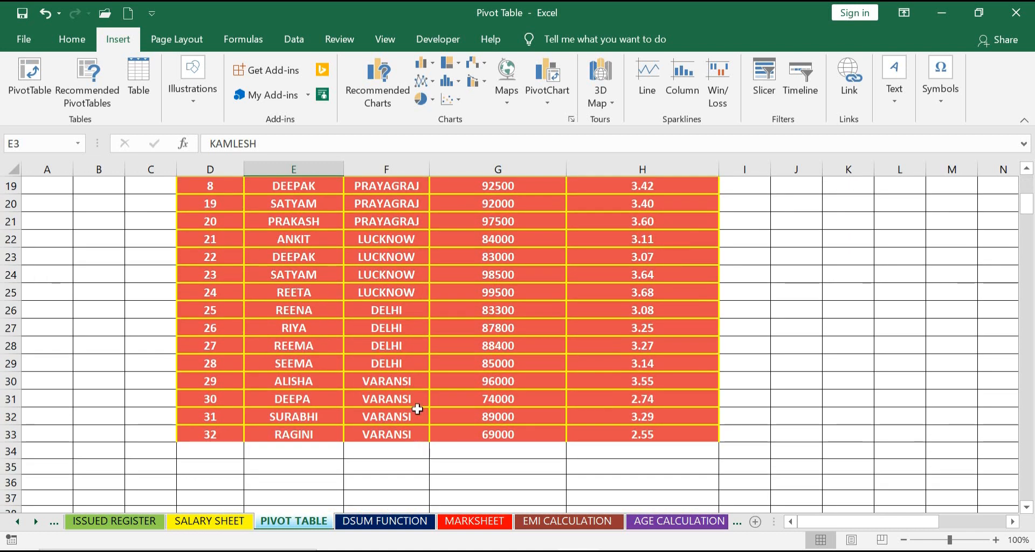
scroll(418, 415, up, 6)
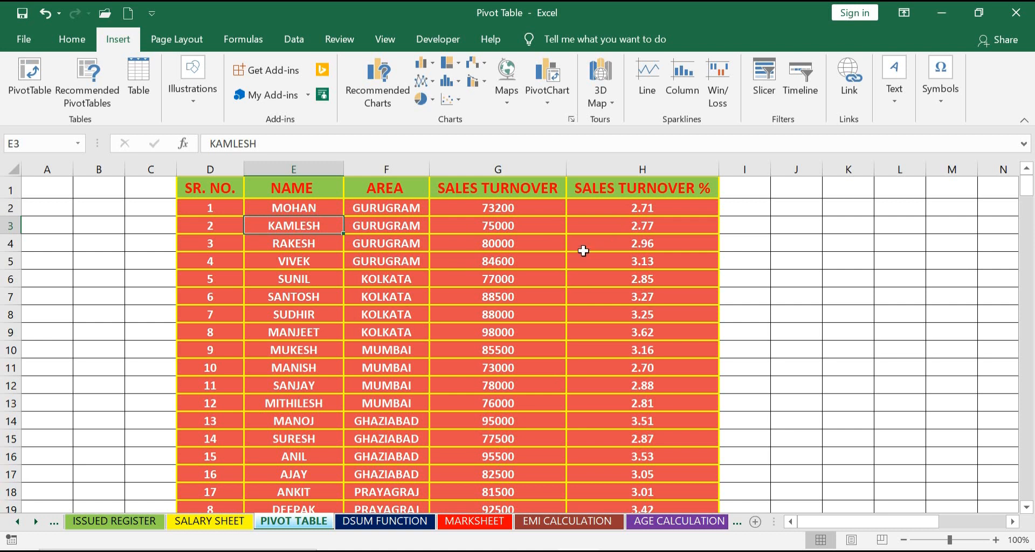
scroll(595, 244, down, 8)
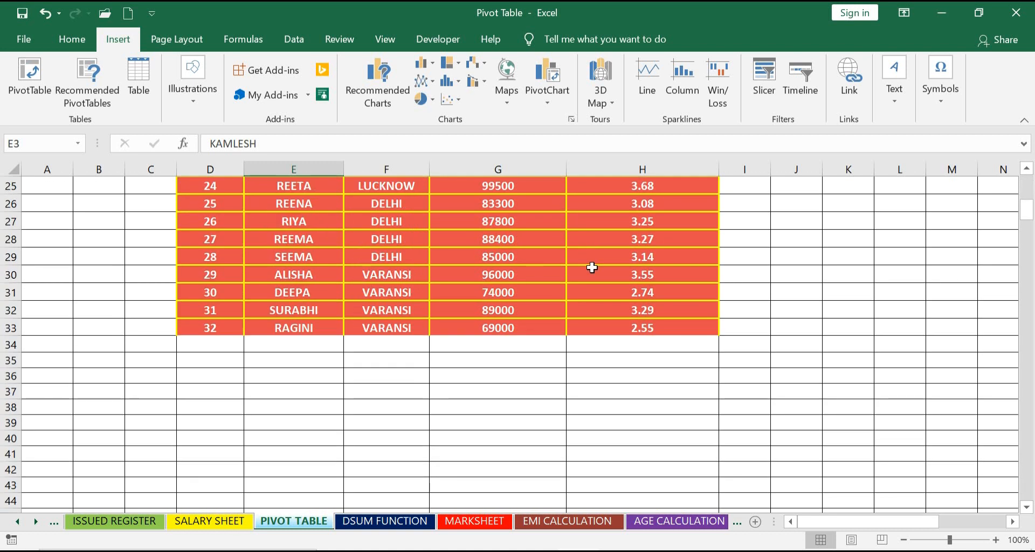
scroll(593, 267, up, 8)
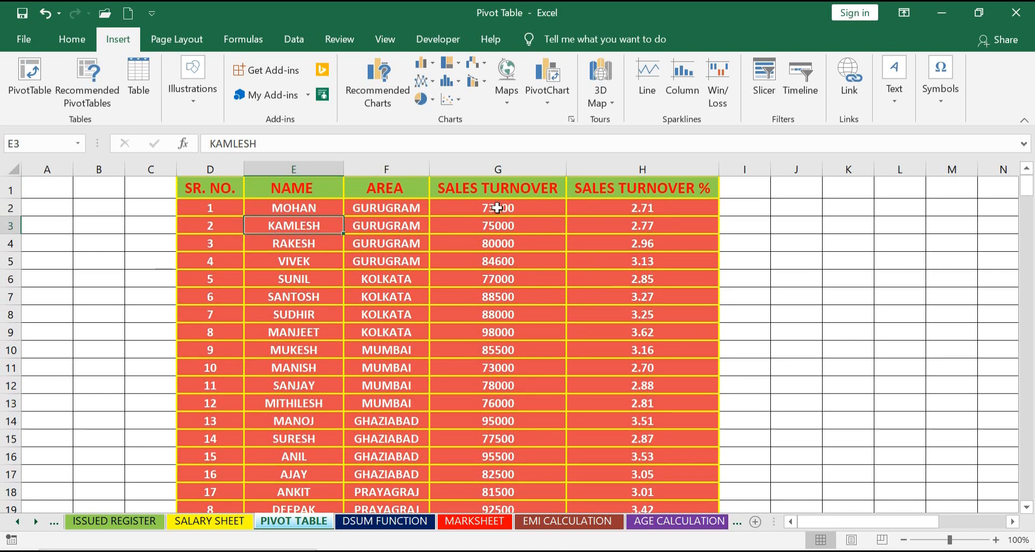
- Total the SALES TURNOVER values of G2:G33 in cell G34 with AutoSum
drag(498, 207, 506, 462)
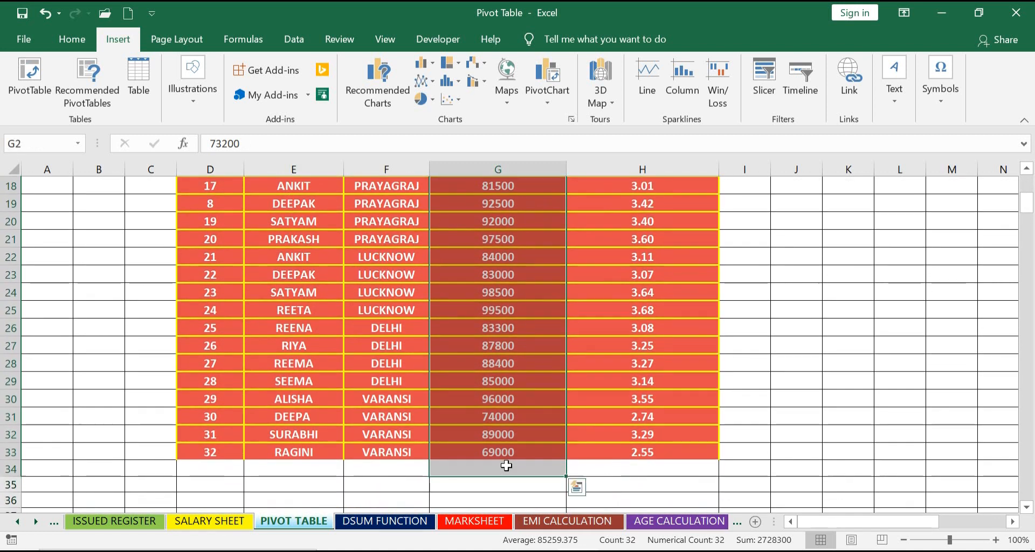
click(441, 158)
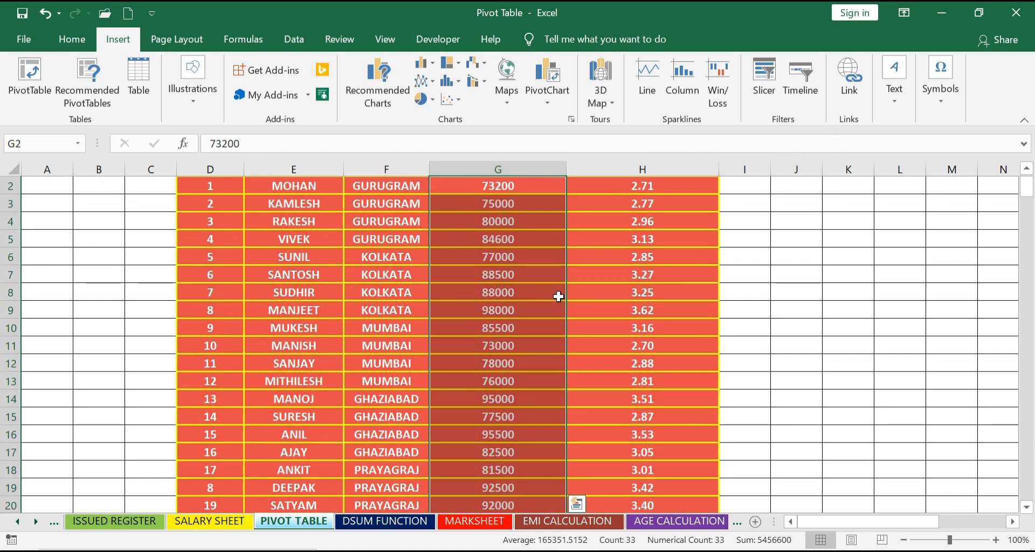
scroll(559, 296, down, 4)
scroll(558, 301, down, 3)
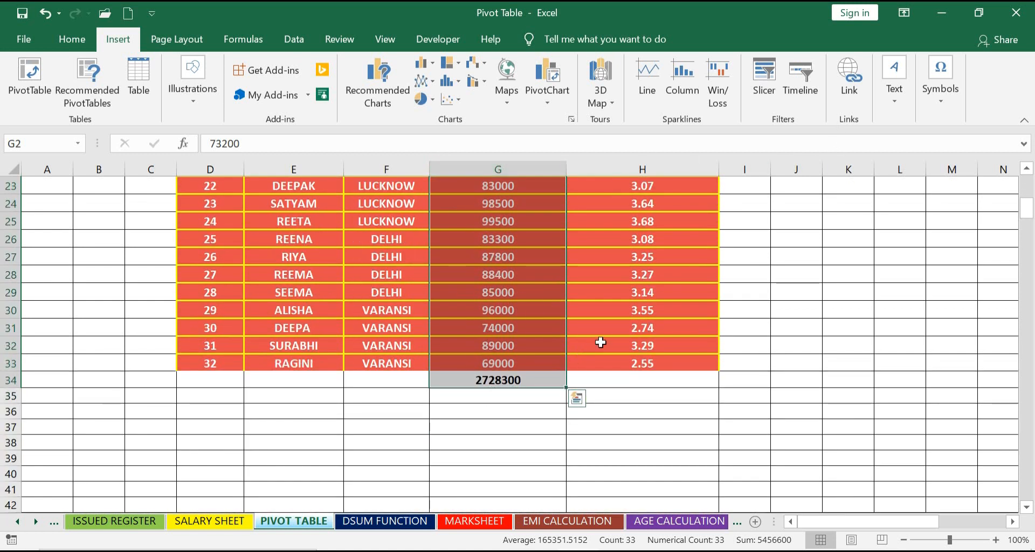
- Change the SALES TURNOVER % formula in cell H2 to =G2*100/2728300
scroll(640, 314, up, 3)
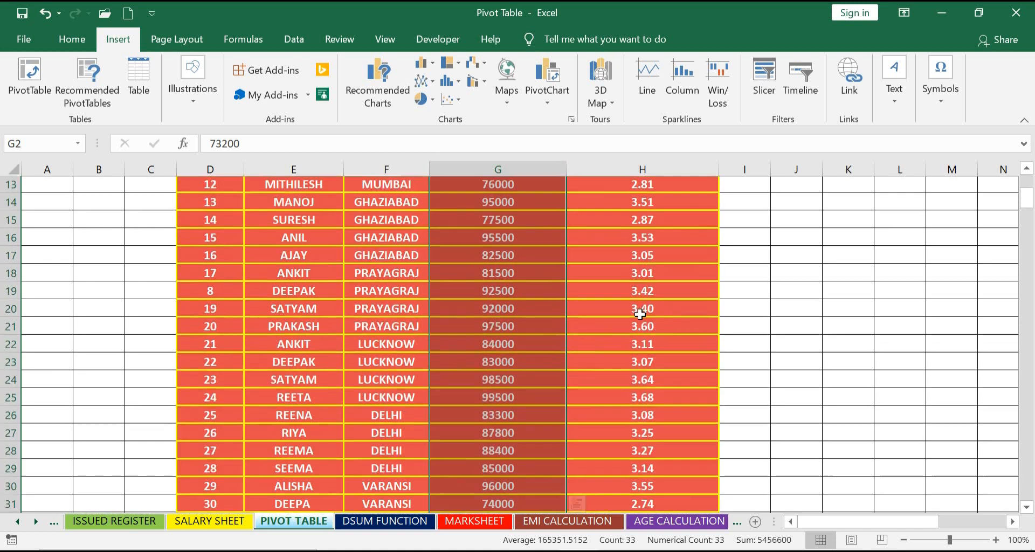
scroll(640, 314, up, 4)
click(654, 207)
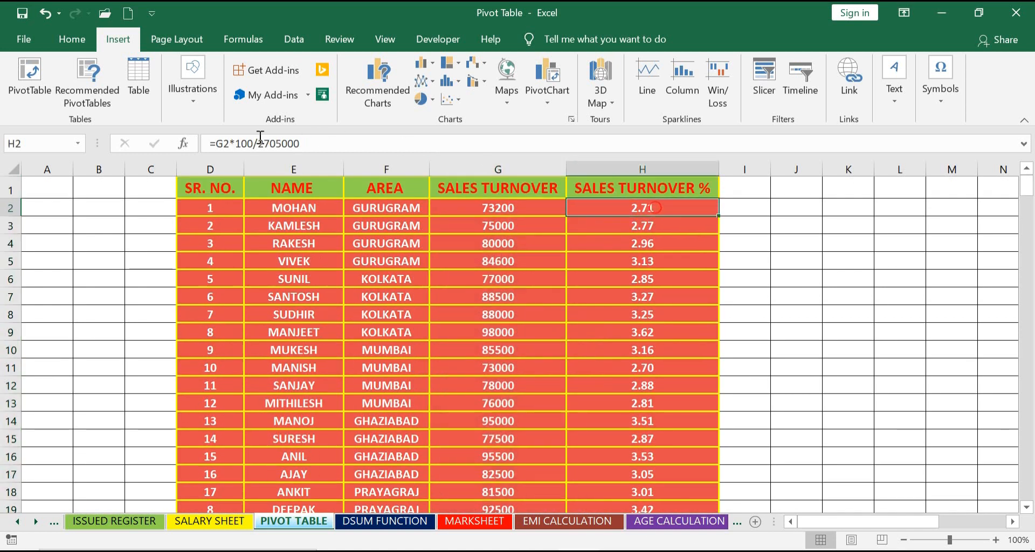
click(315, 143)
key(BackSpace)
key(BackSpace)
key(BackSpace)
key(BackSpace)
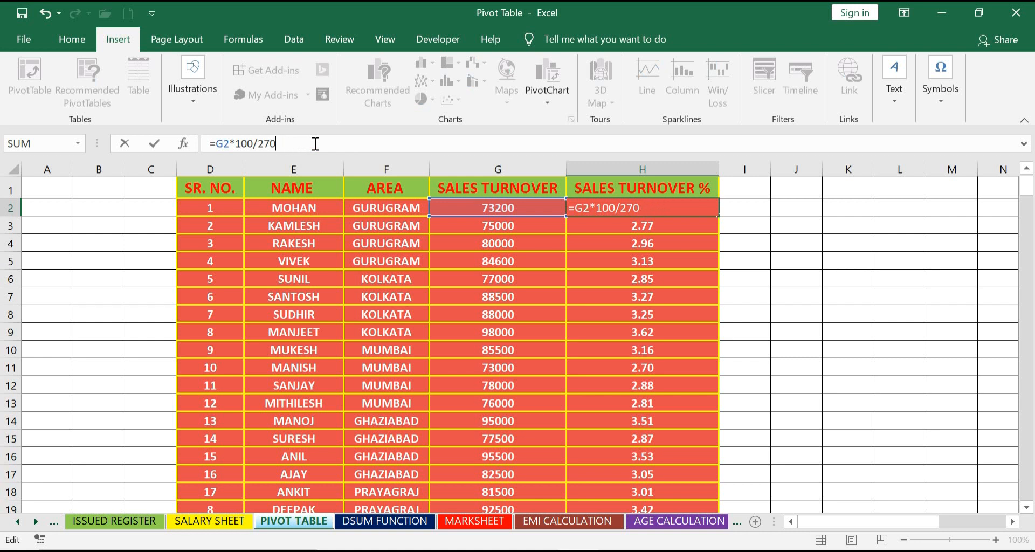
text(28300)
key(Return)
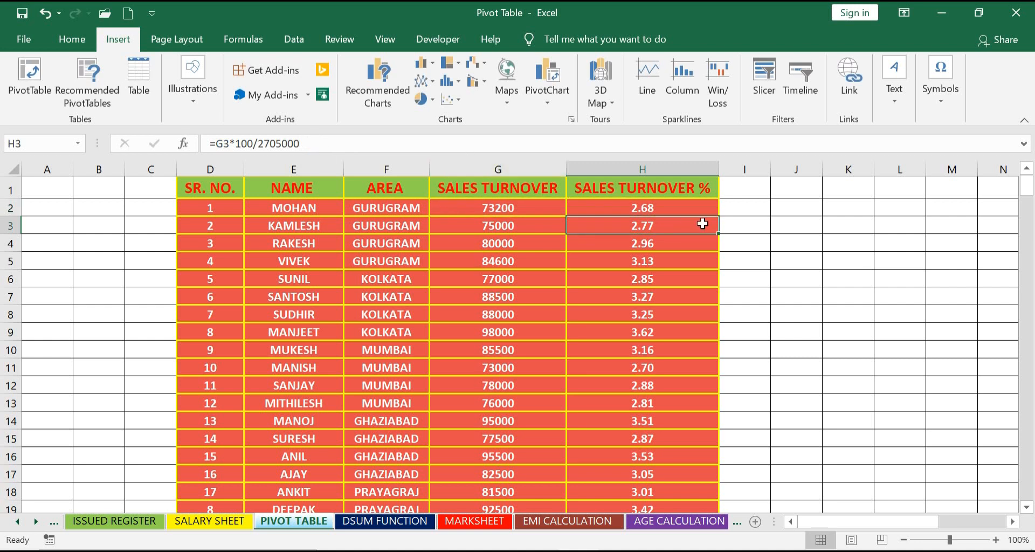
- Fill the SALES TURNOVER % formula from H2 down to H33
click(645, 209)
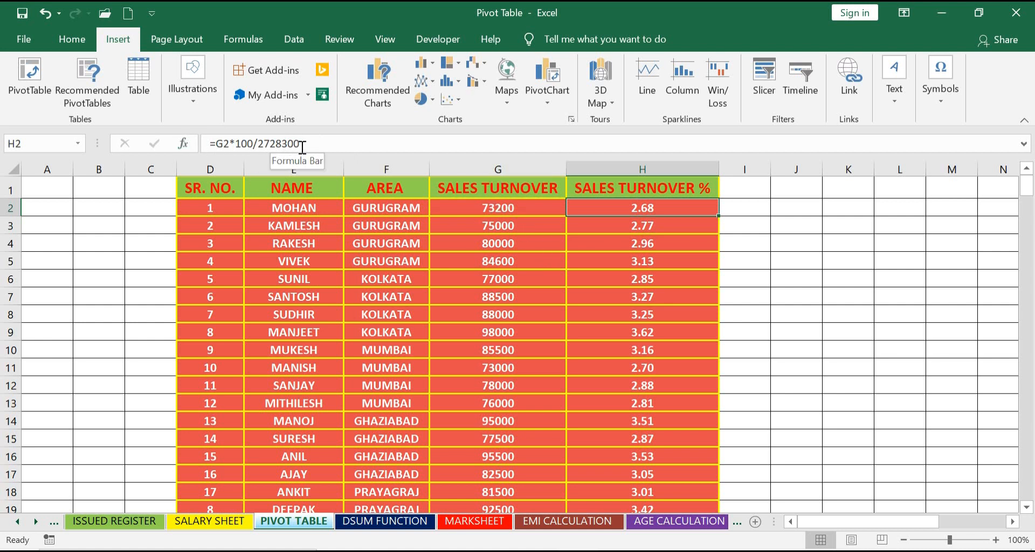
drag(720, 219, 731, 487)
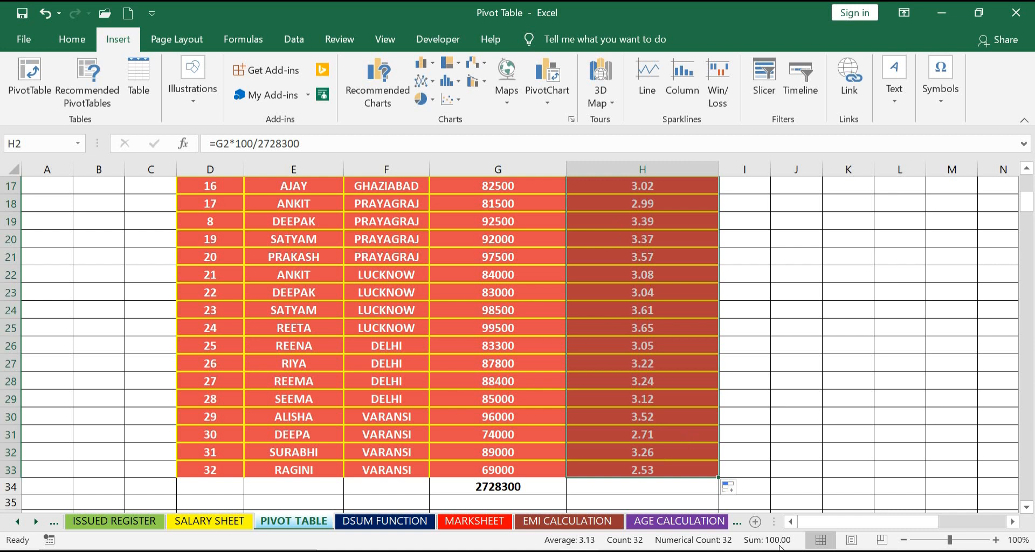
scroll(629, 398, up, 5)
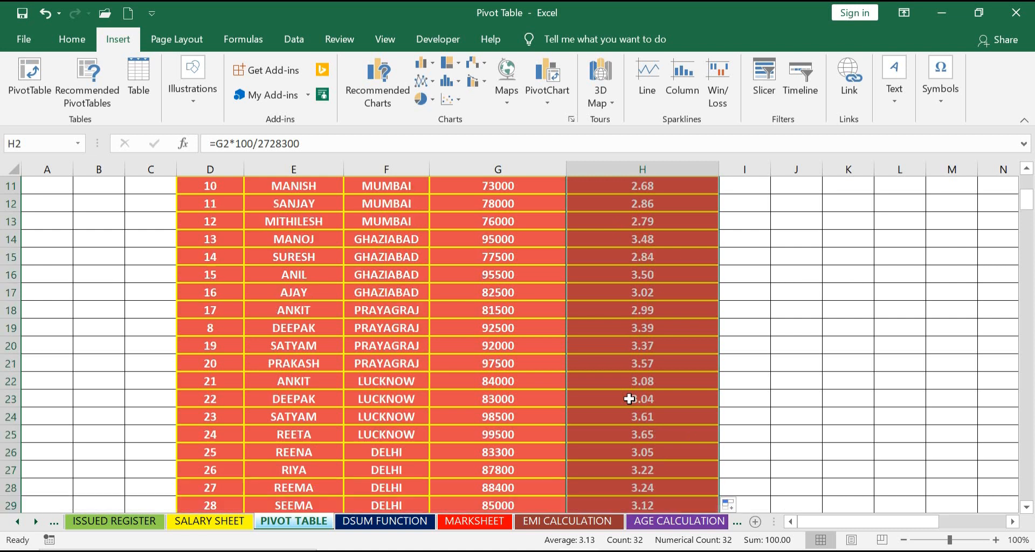
click(632, 214)
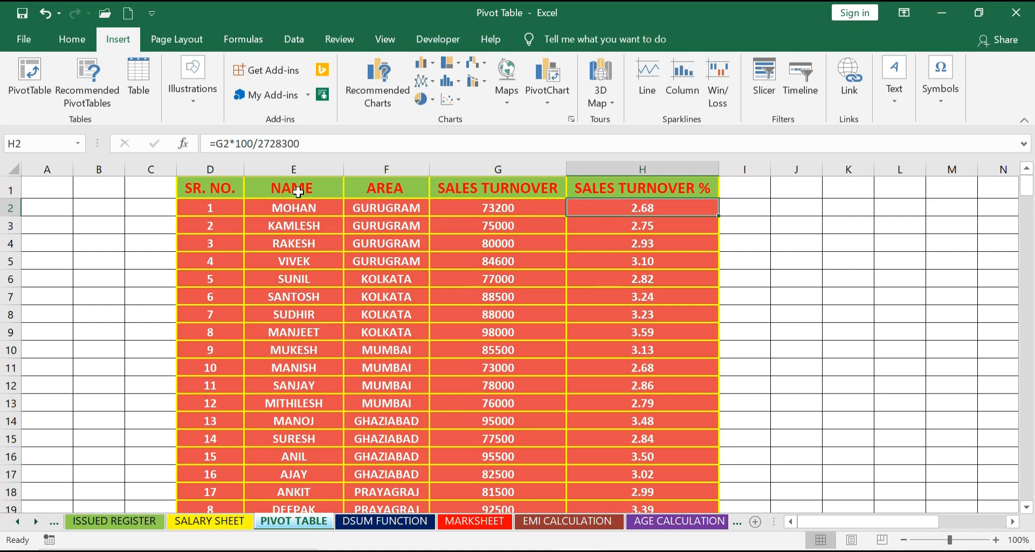
- Create a PivotTable on a new worksheet from the range E1:H33, leaving out the serial number column
drag(285, 192, 623, 472)
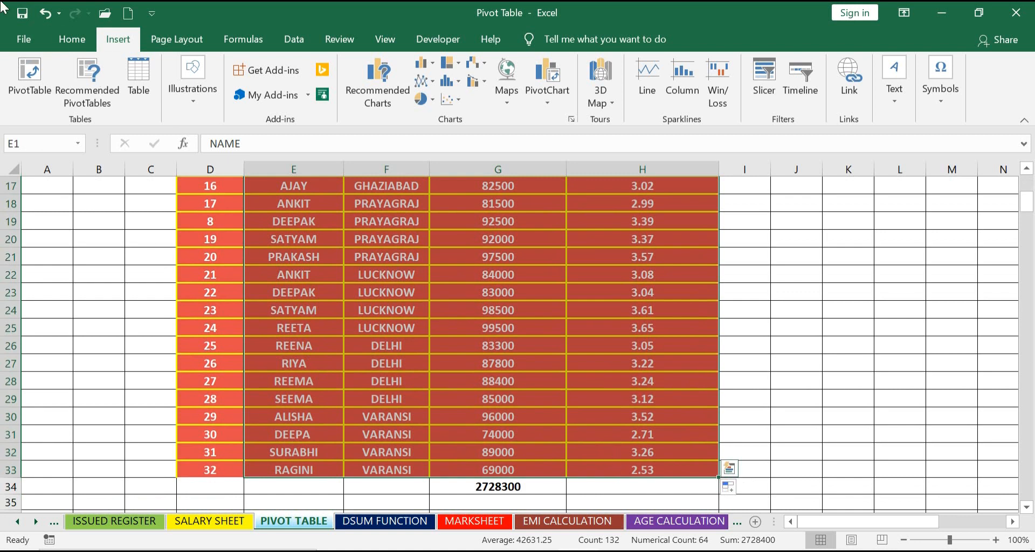
click(30, 78)
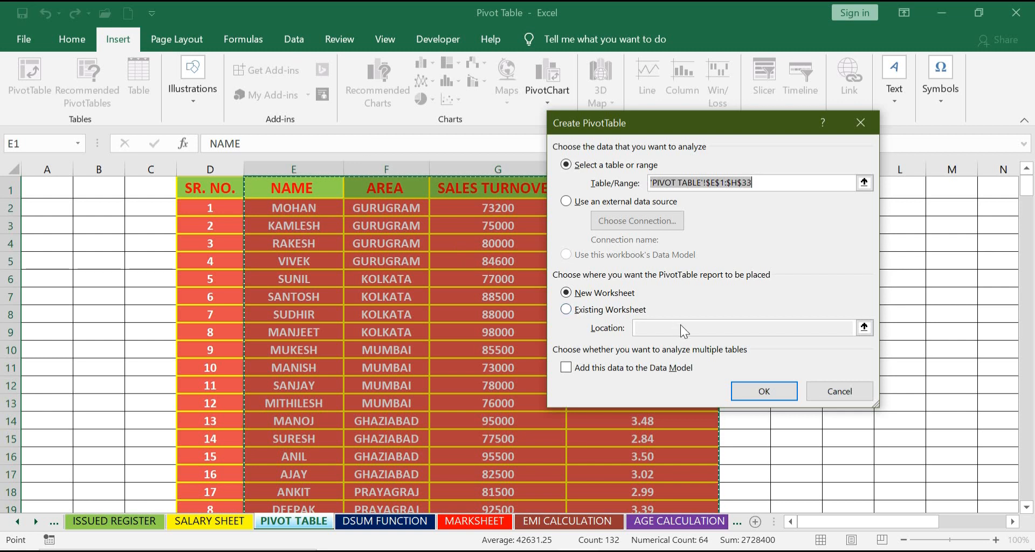
click(772, 393)
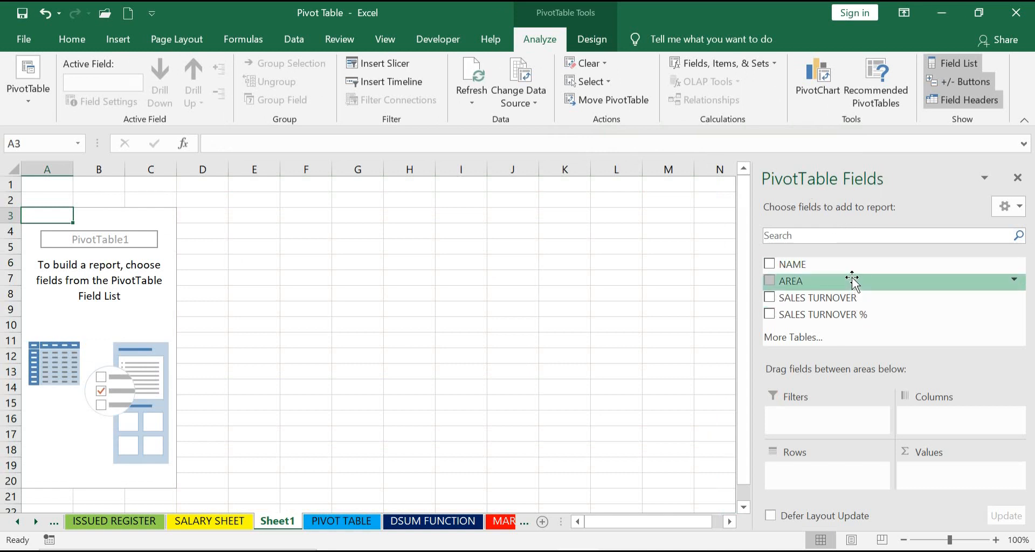
- Add AREA as the PivotTable's rows and SALES TURNOVER % as its summed values
click(770, 280)
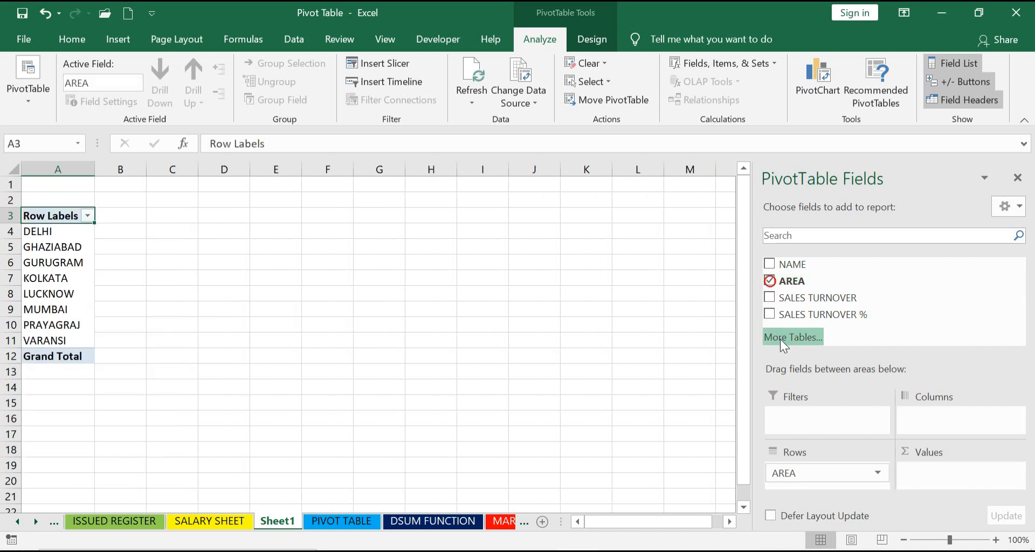
click(770, 315)
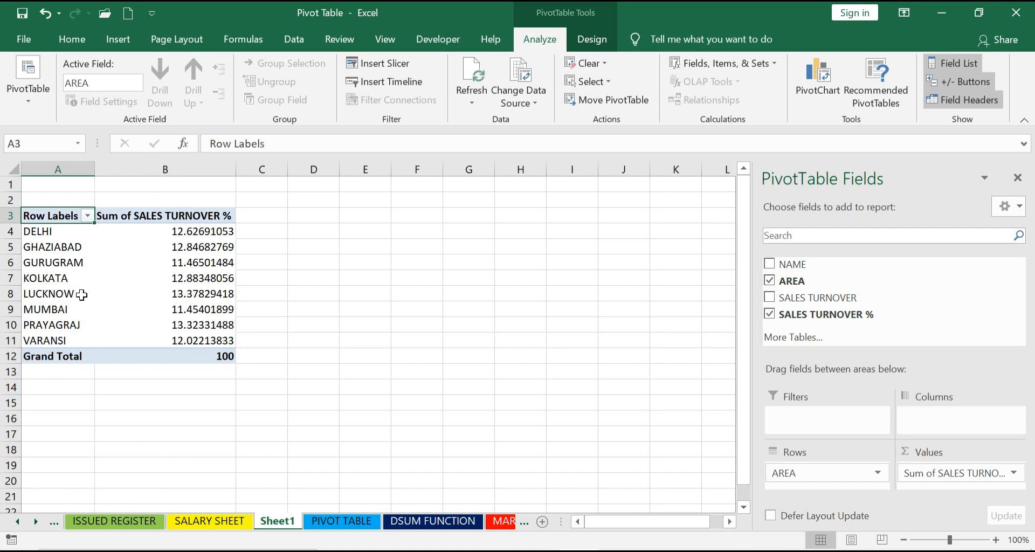
- Try the NAME field as a second row level under AREA and take it out again
mouse_move(170, 240)
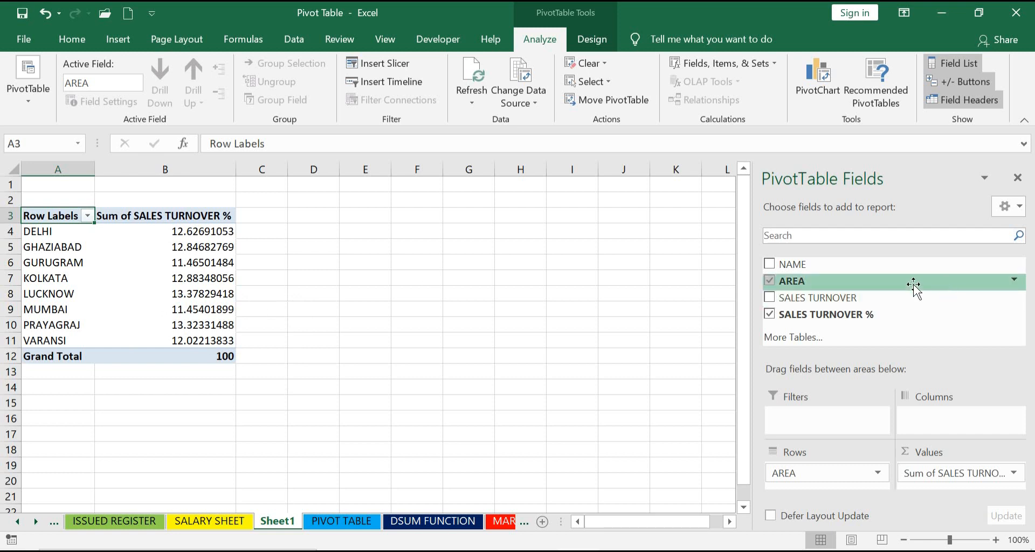
click(771, 264)
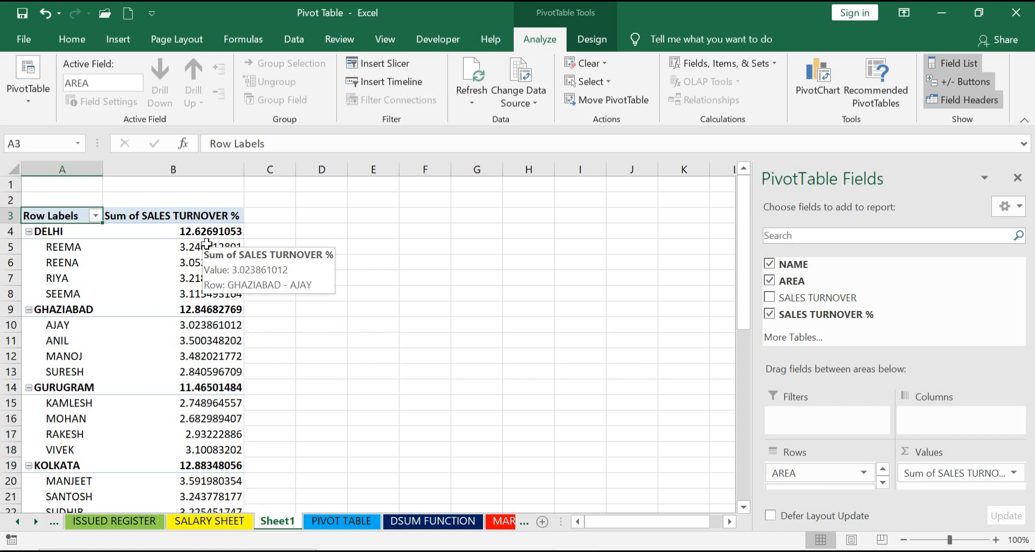
click(771, 264)
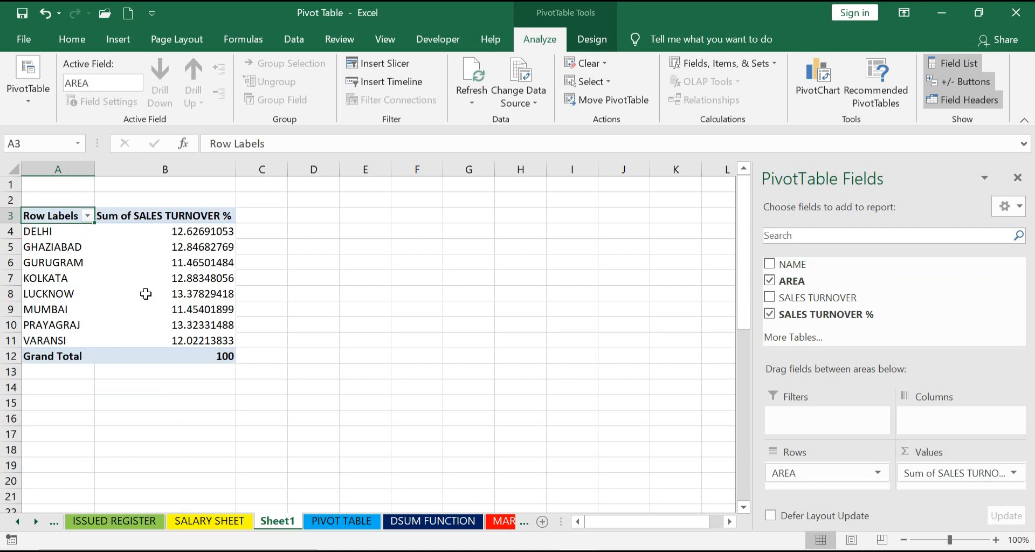
- Examine the summed SALES TURNOVER % of each area in the PivotTable from DELHI to LUCKNOW
mouse_move(163, 303)
click(183, 235)
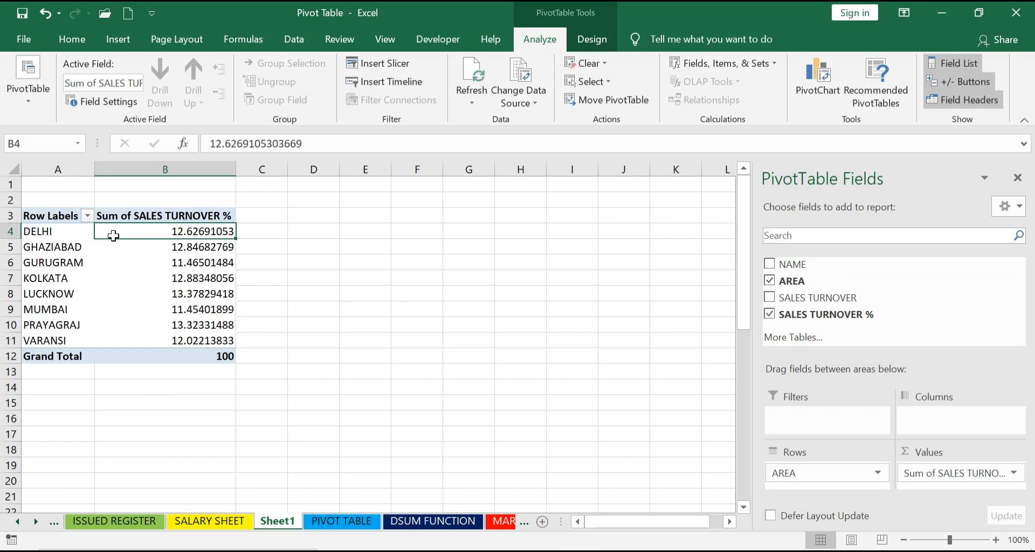
click(184, 251)
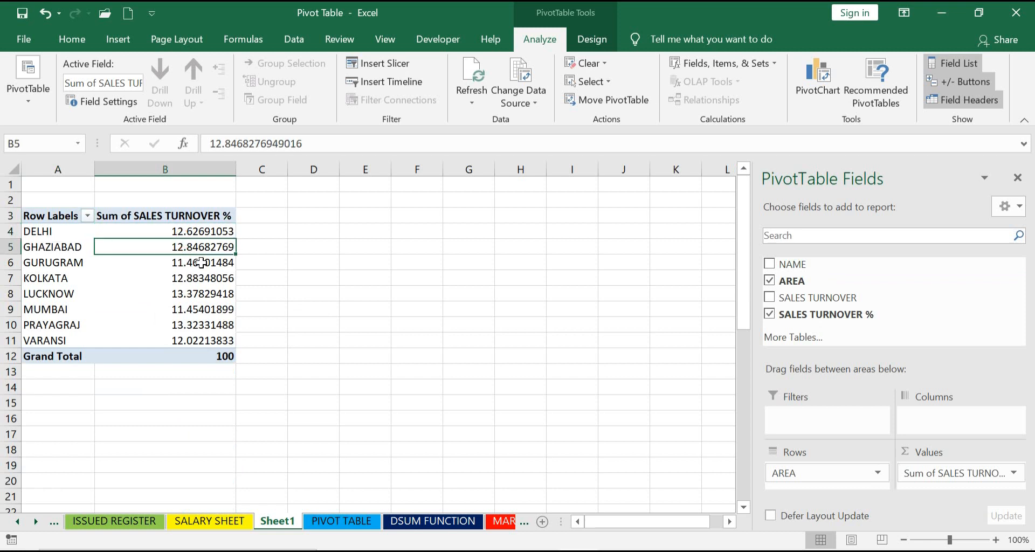
click(201, 262)
click(205, 283)
click(206, 294)
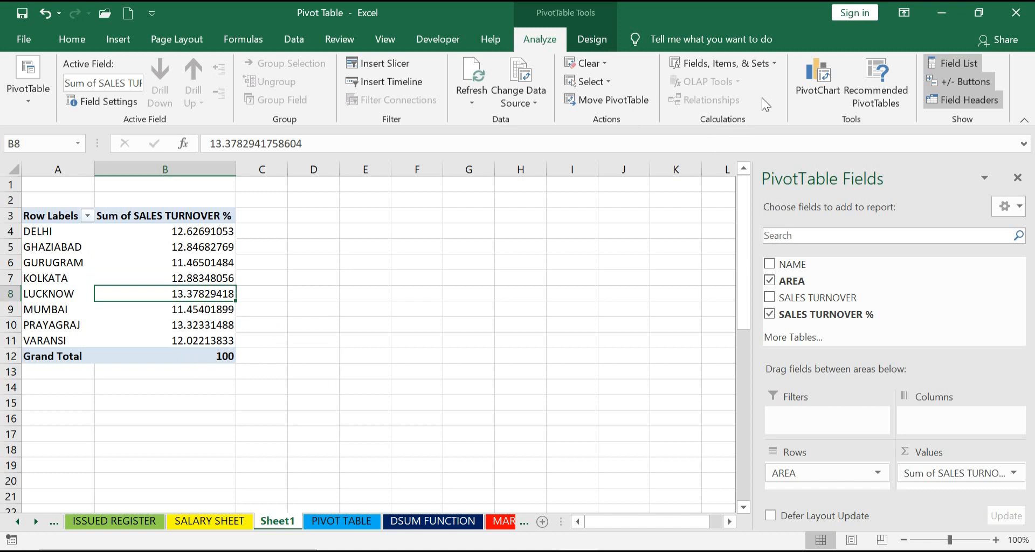
- Insert a Clustered Column PivotChart from the PivotTable and place it beside the table, clear of its values
click(818, 77)
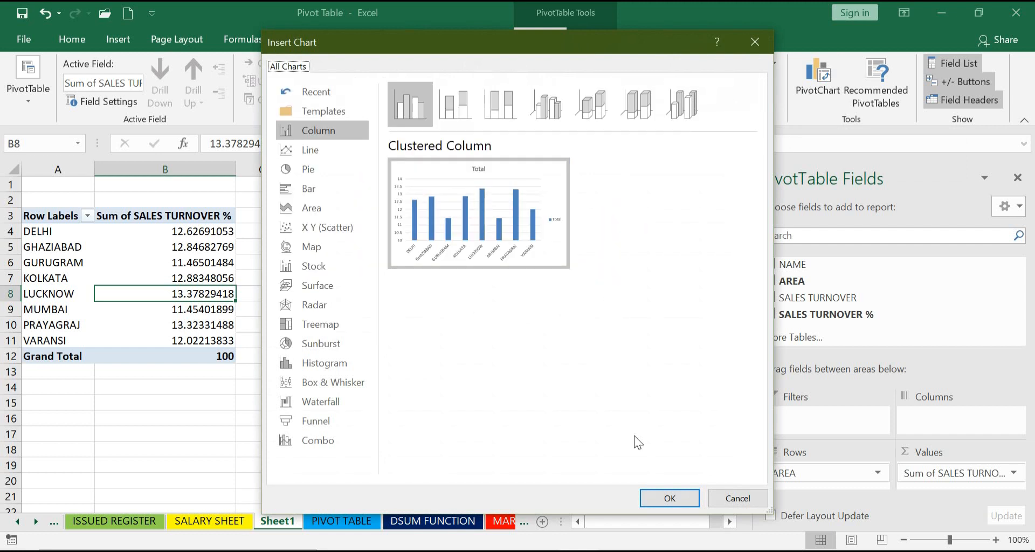
click(669, 499)
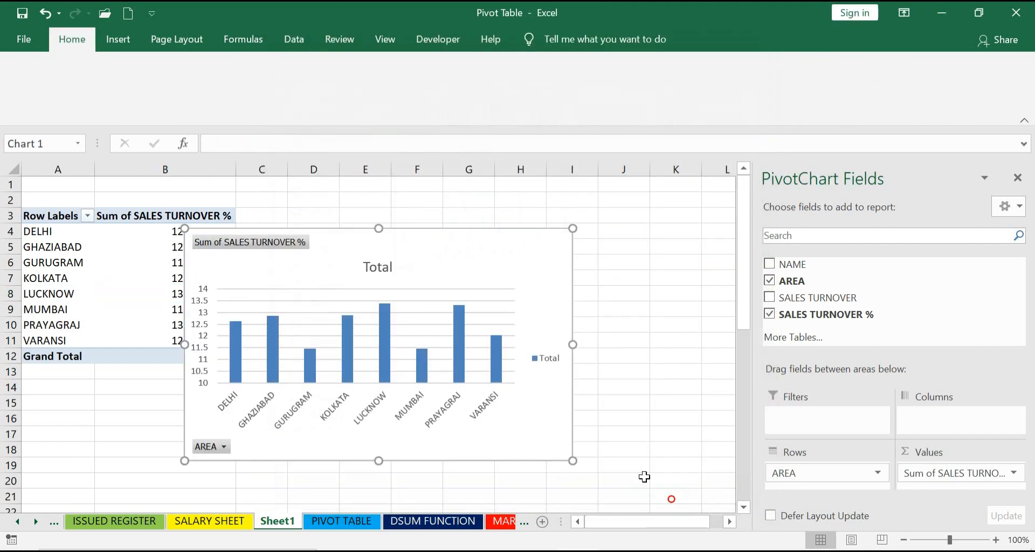
drag(434, 228, 536, 219)
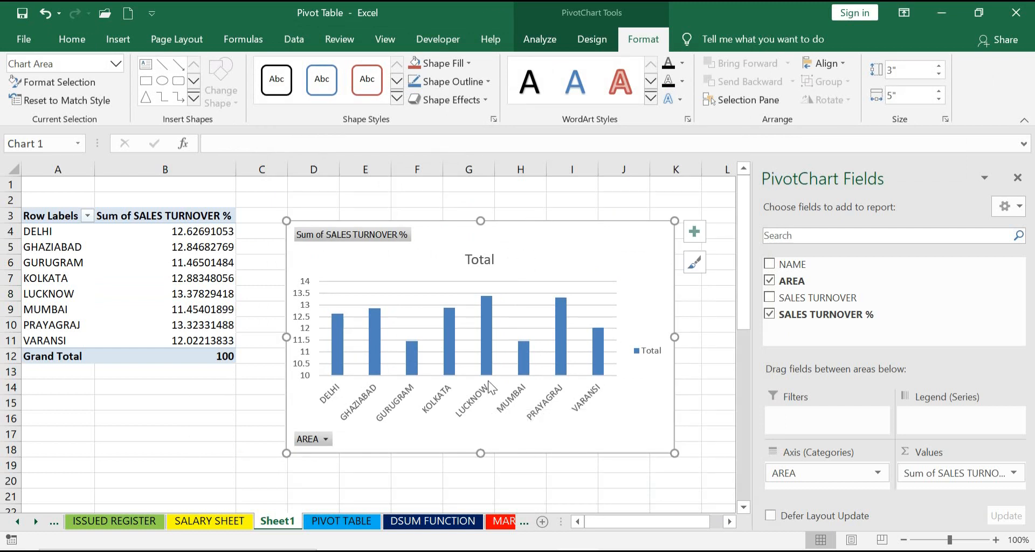
- Add the NAME field to the PivotChart's categories under AREA and widen the chart to about 5.35"
mouse_move(483, 343)
click(769, 263)
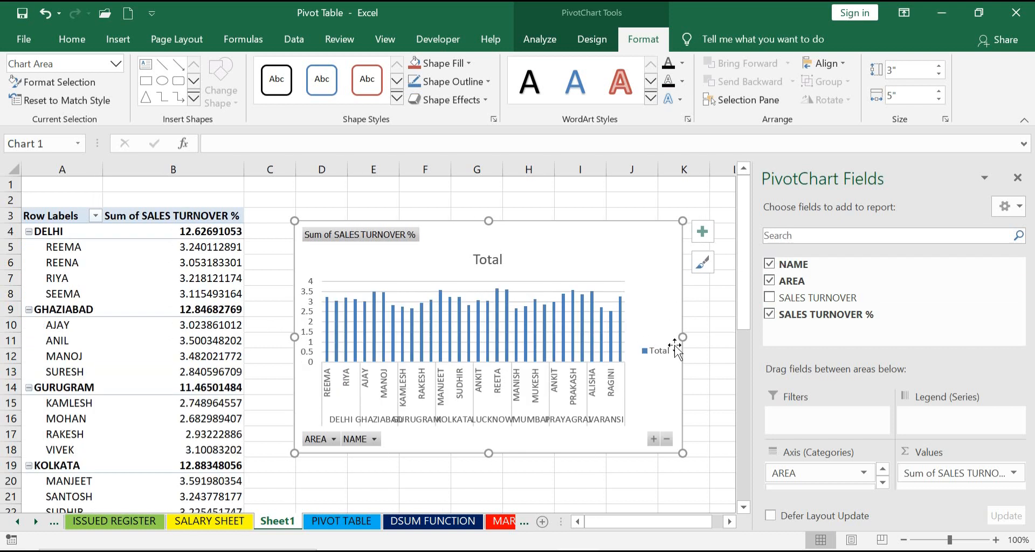
drag(683, 337, 710, 337)
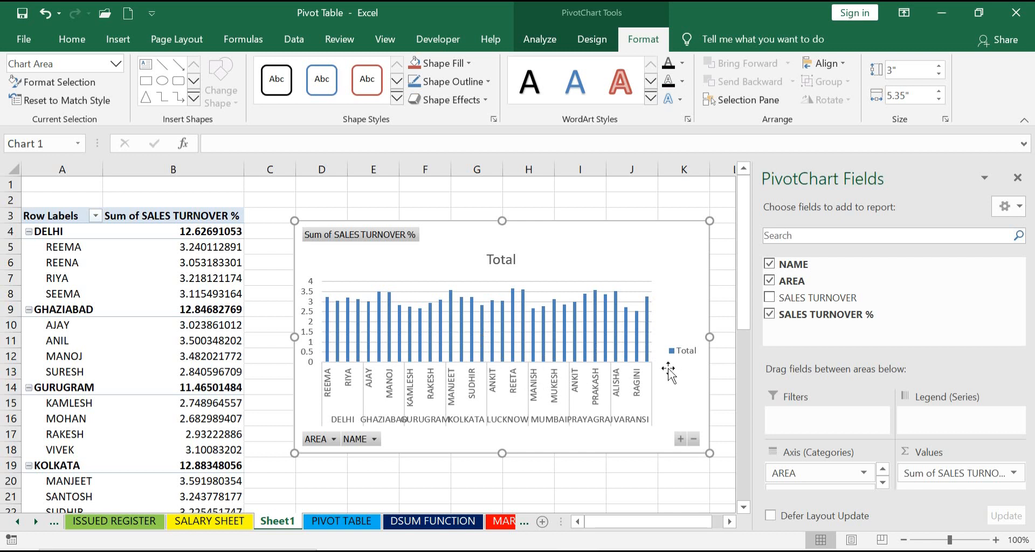
- Remove the NAME field from the PivotChart's categories and add axis titles to the chart
click(769, 263)
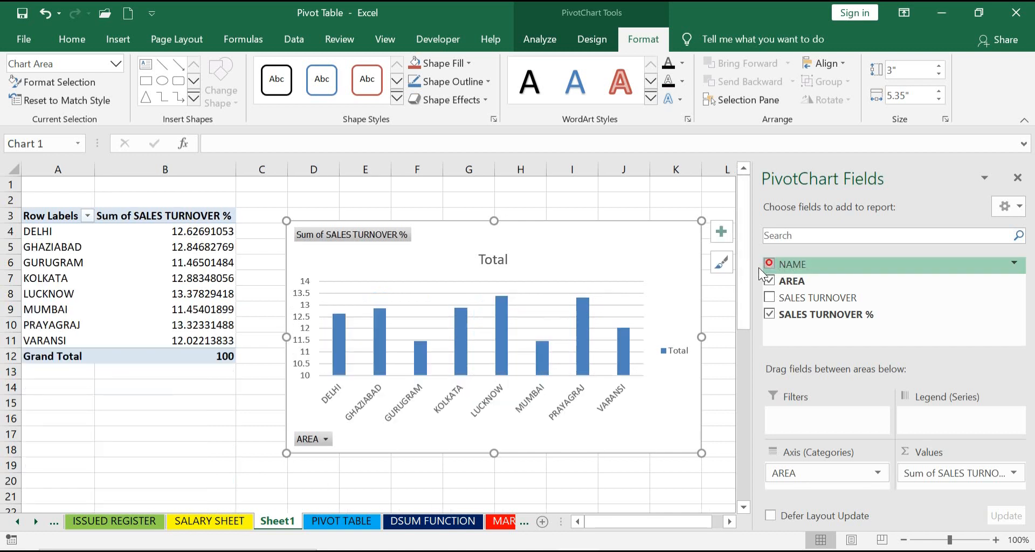
click(722, 235)
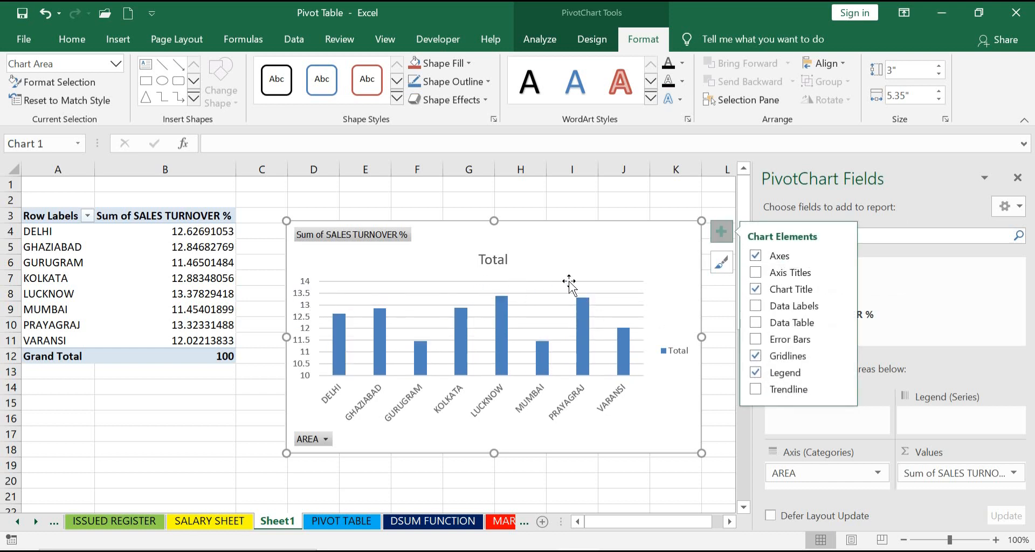
click(762, 275)
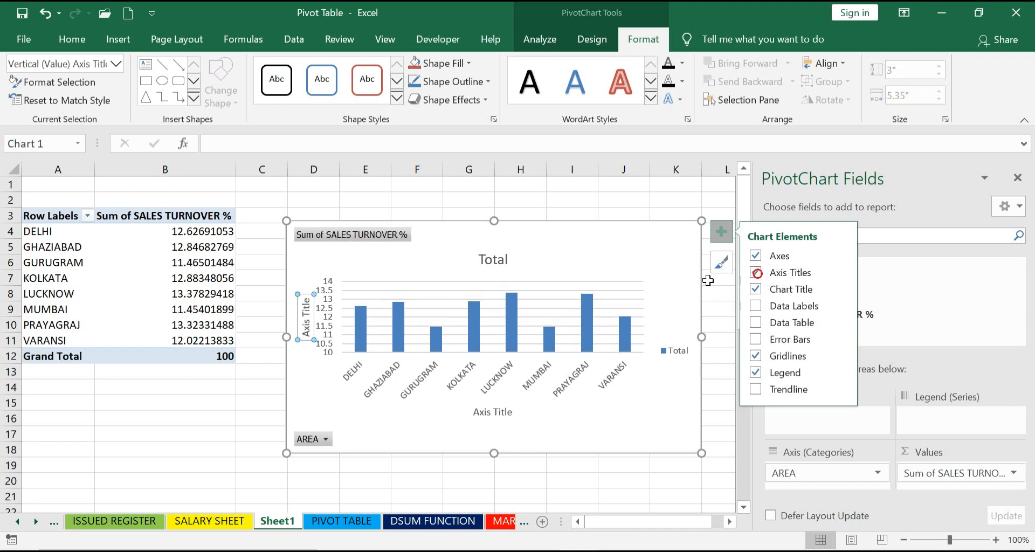
- Rename the PivotChart's vertical axis title as "Sales Turnover %"
click(303, 330)
click(306, 340)
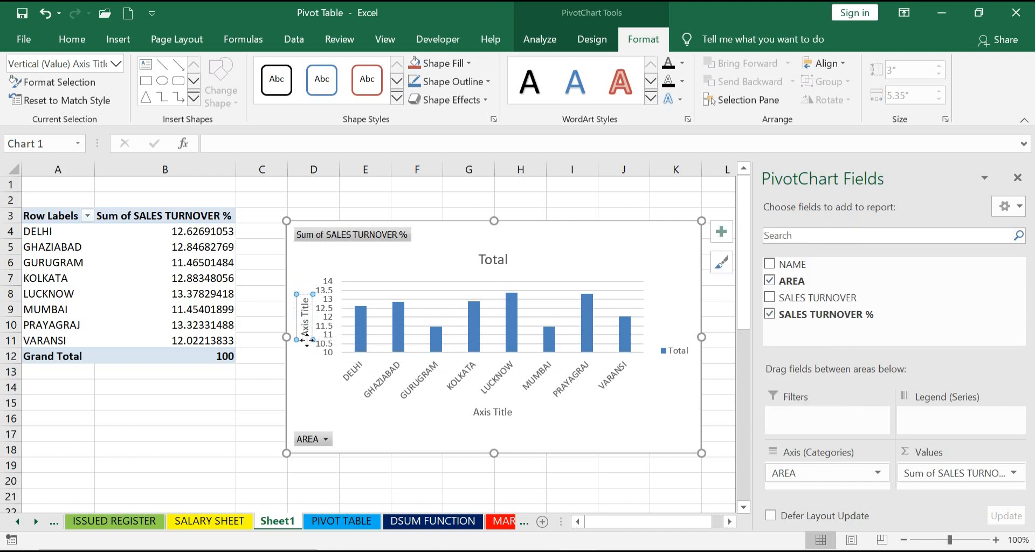
click(303, 336)
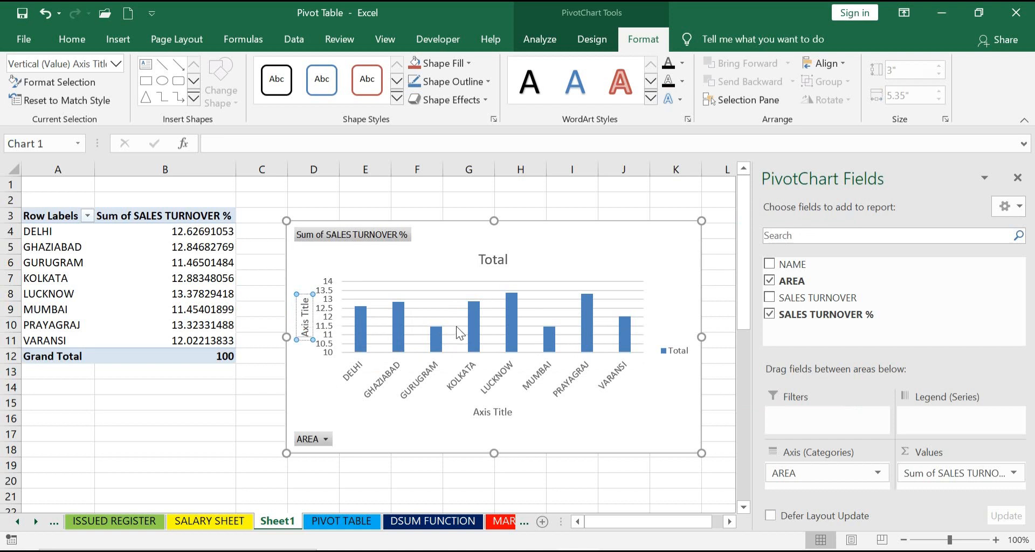
key(Delete)
key(Delete)
key(Delete)
key(Delete)
key(Delete)
key(Delete)
key(Delete)
key(Delete)
key(Delete)
key(Delete)
key(Delete)
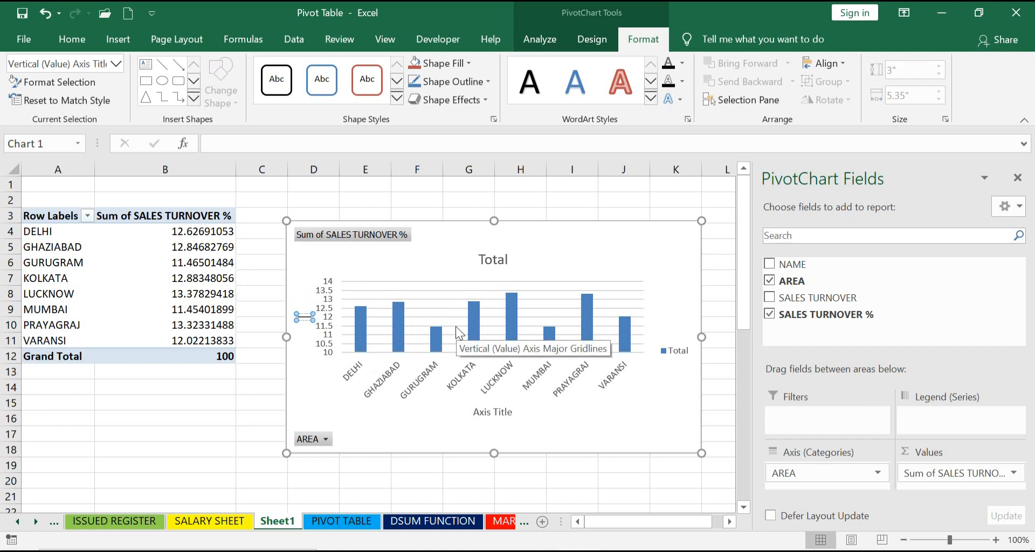
text(Sales Tur)
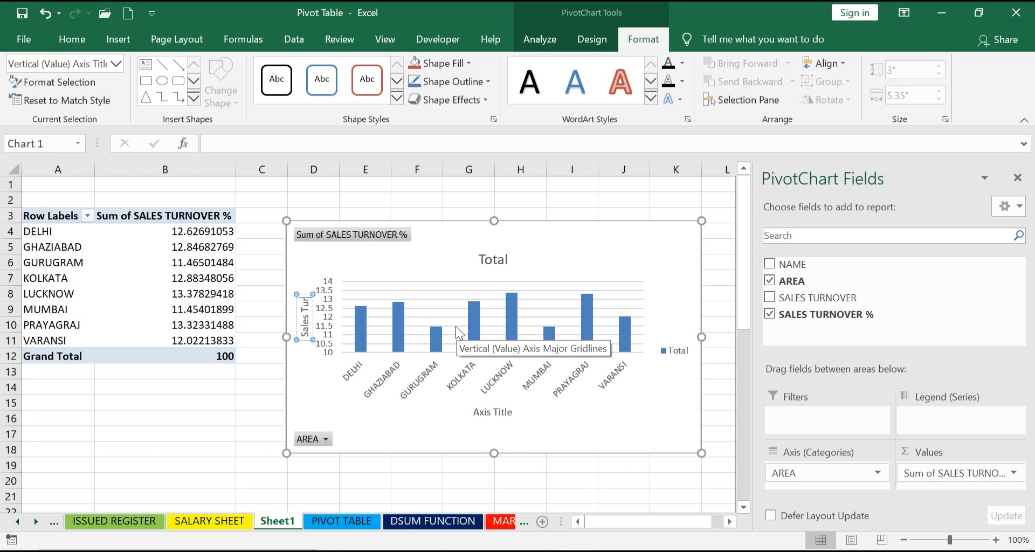
text(nover %)
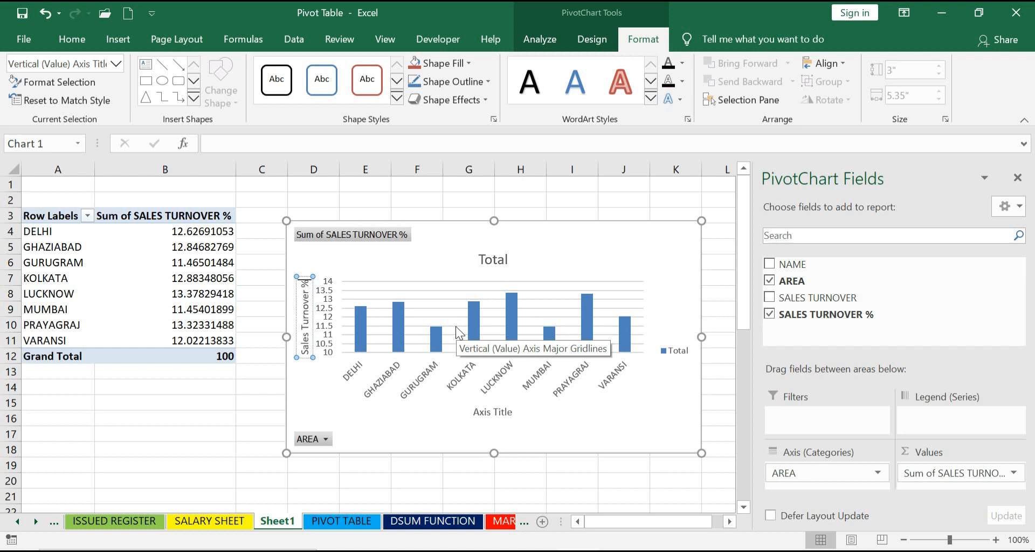
click(337, 387)
- Replace the chart title "Total" with "Pivot Chart"
click(501, 260)
click(501, 260)
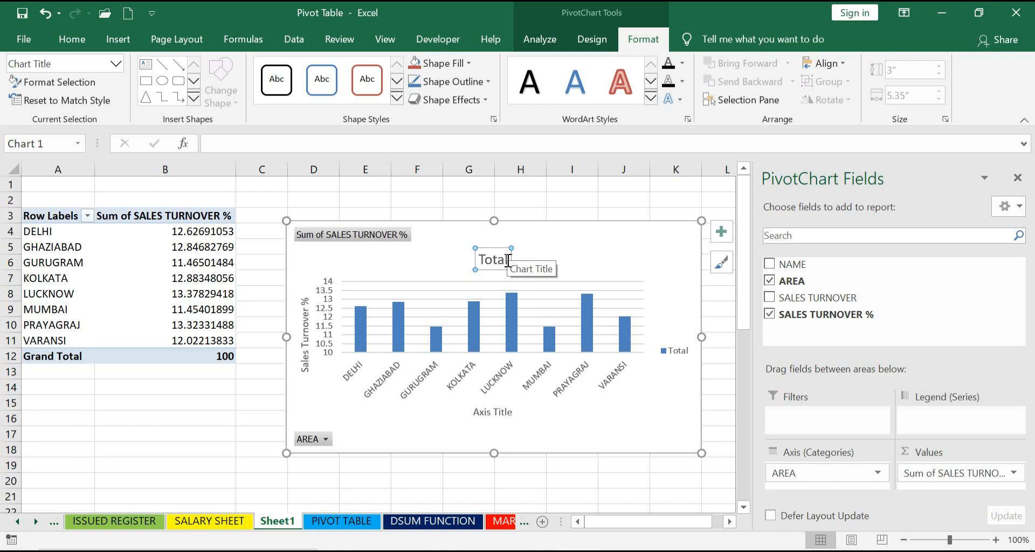
drag(508, 259, 482, 260)
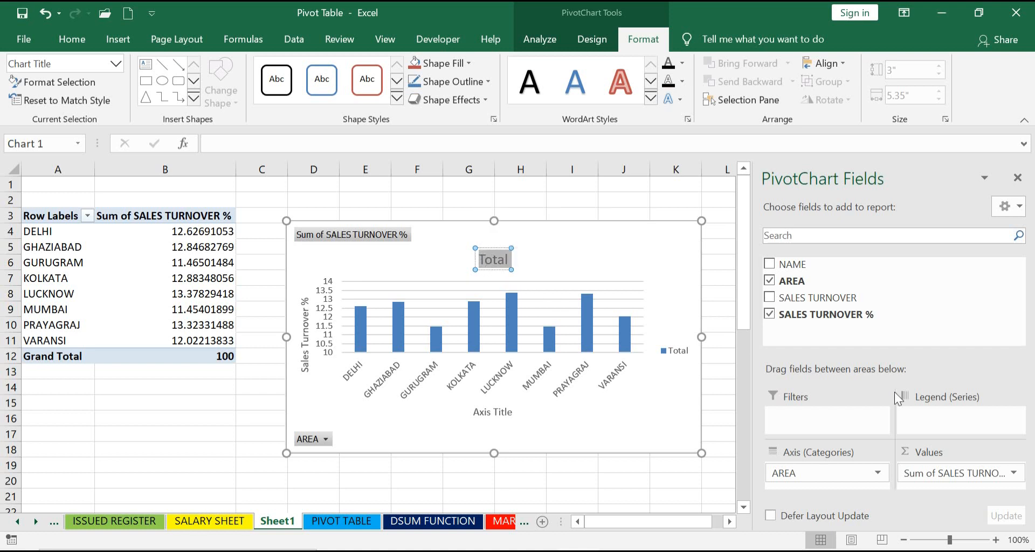
text(p)
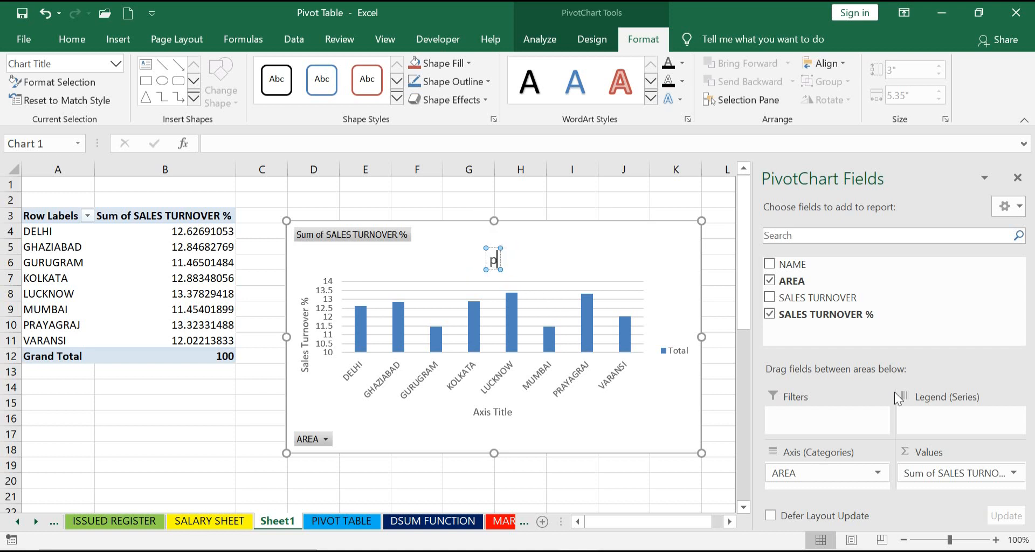
text(ivot ta)
key(BackSpace)
key(BackSpace)
key(BackSpace)
key(BackSpace)
key(BackSpace)
key(BackSpace)
key(BackSpace)
key(BackSpace)
text(Pivo)
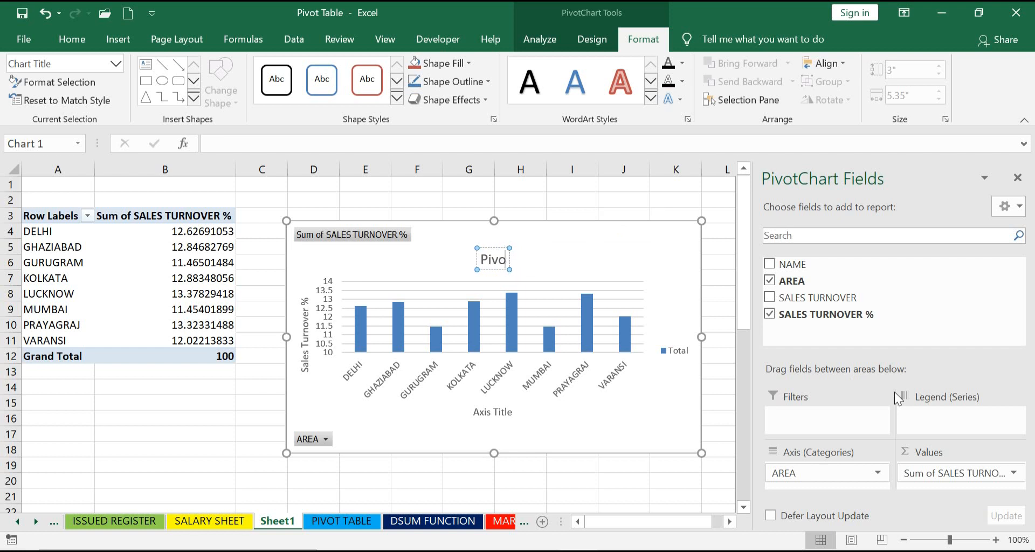
text(t Chart)
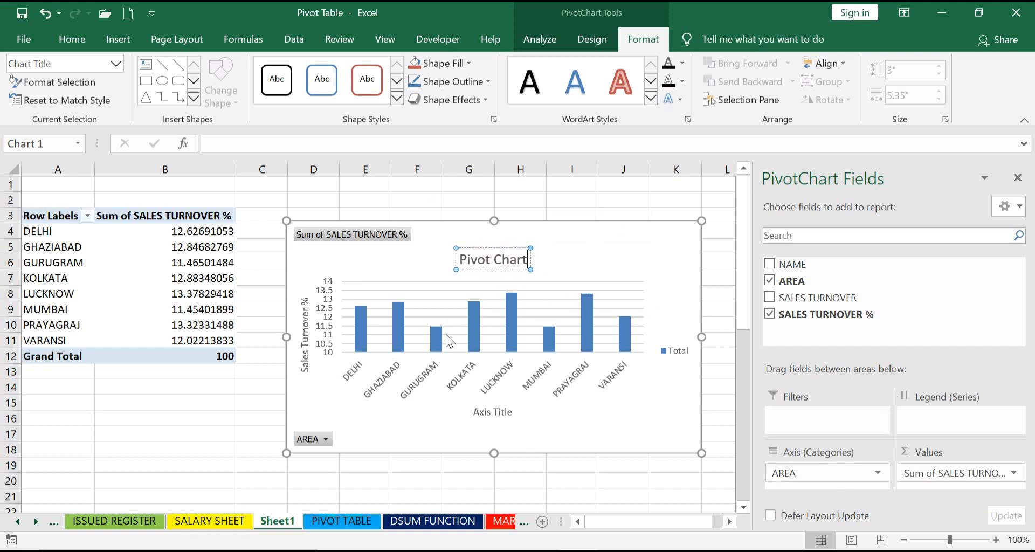
click(303, 354)
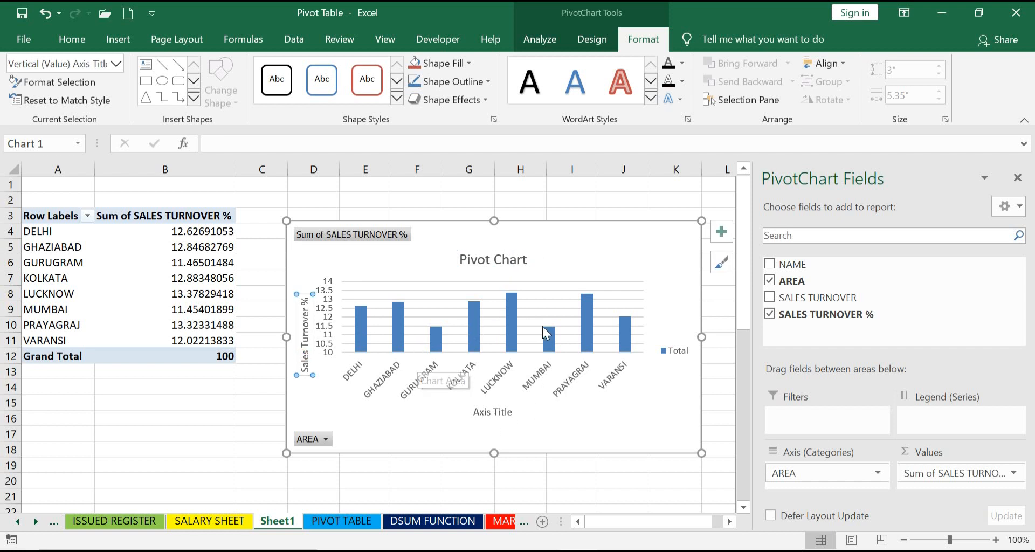
- Try data labels on the chart's columns, take them off again, and show a data table below the chart instead
click(721, 233)
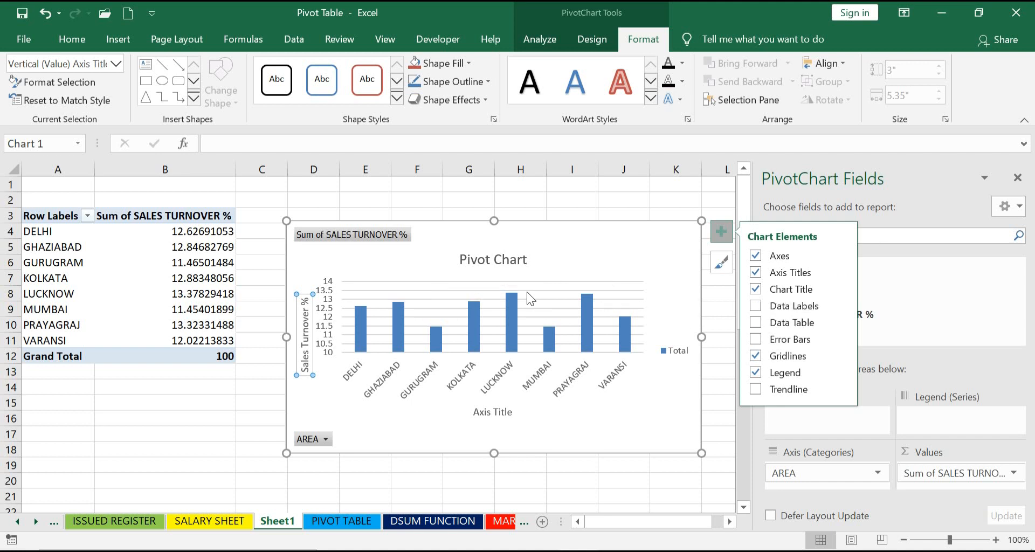
click(756, 306)
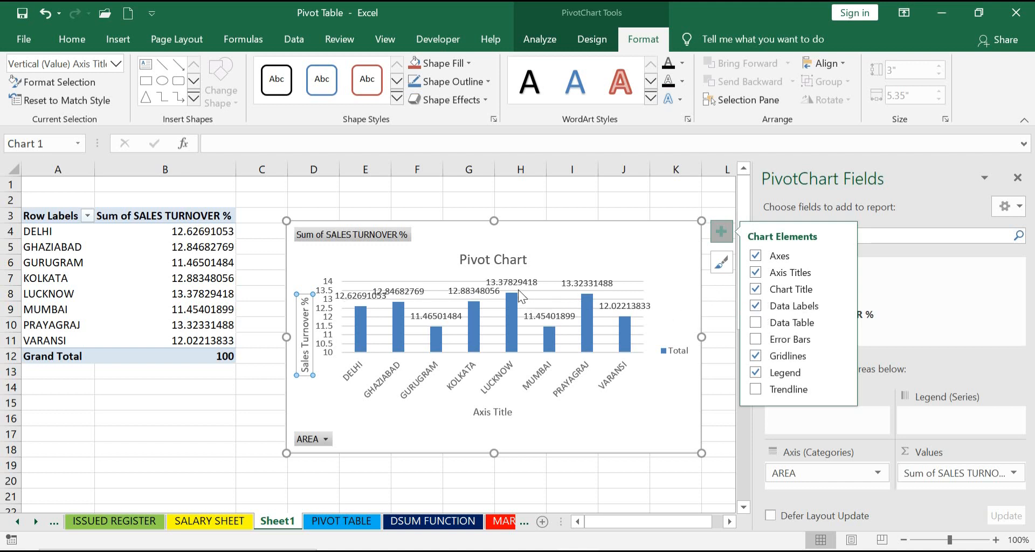
click(755, 306)
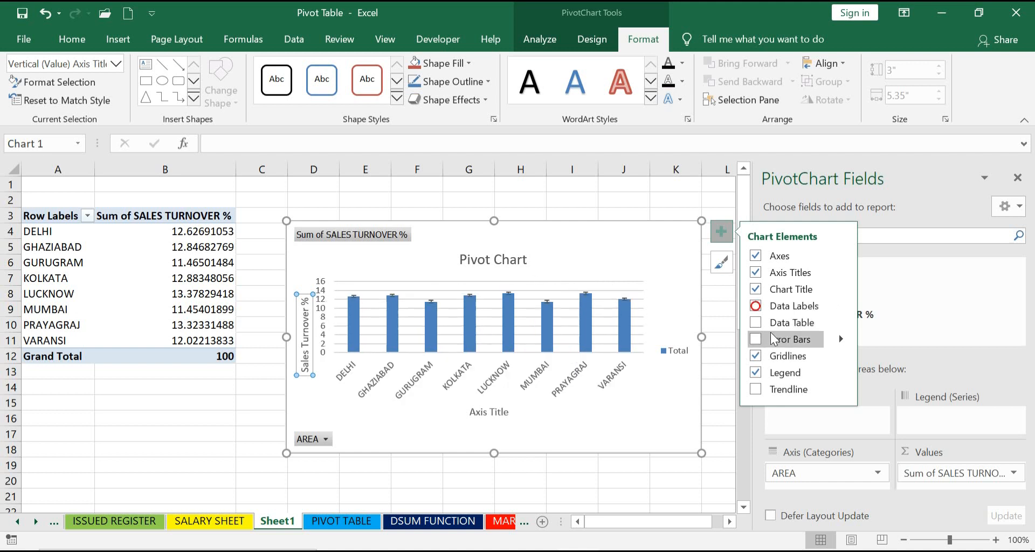
click(757, 323)
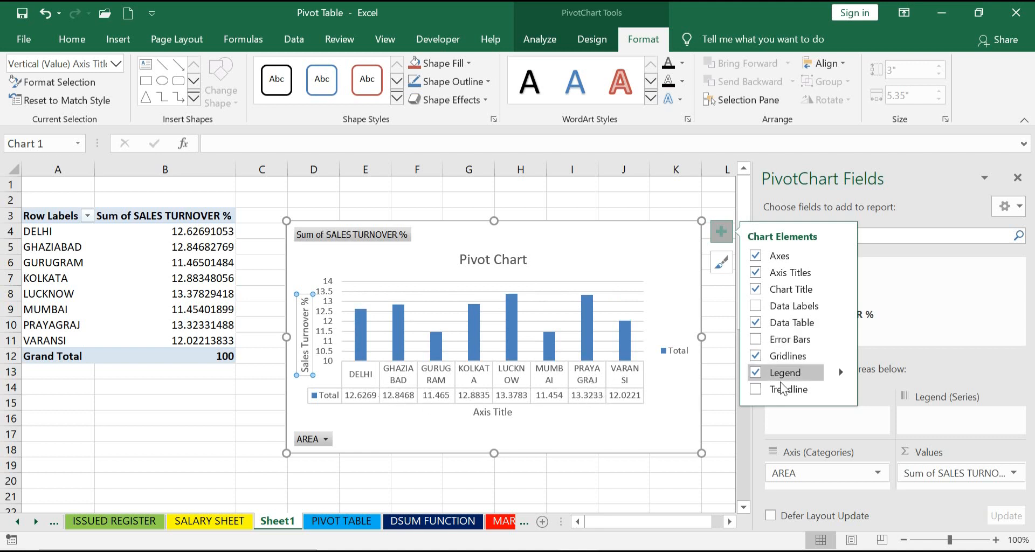
- Try error bars and a linear trendline on the PivotChart and take both off again
click(755, 341)
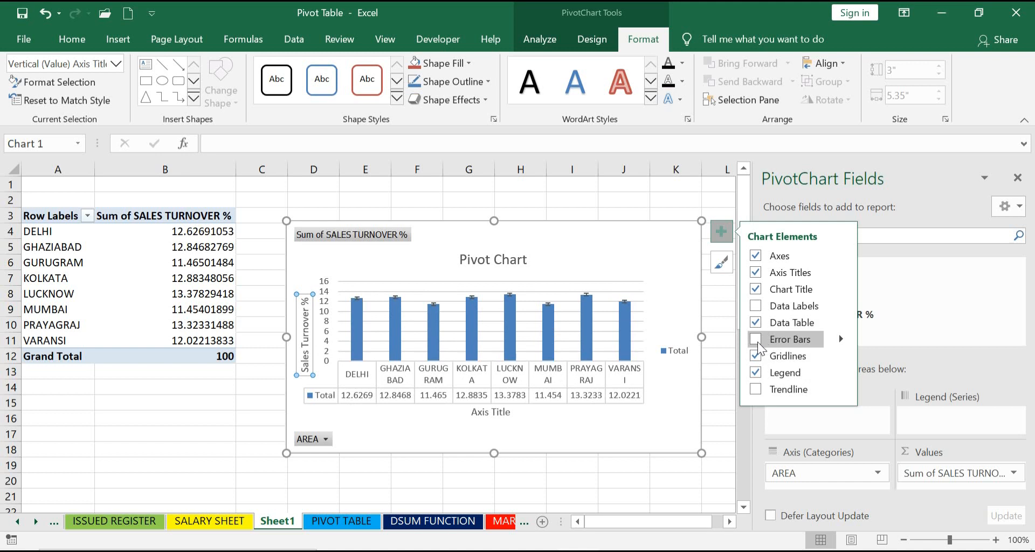
click(757, 341)
click(757, 341)
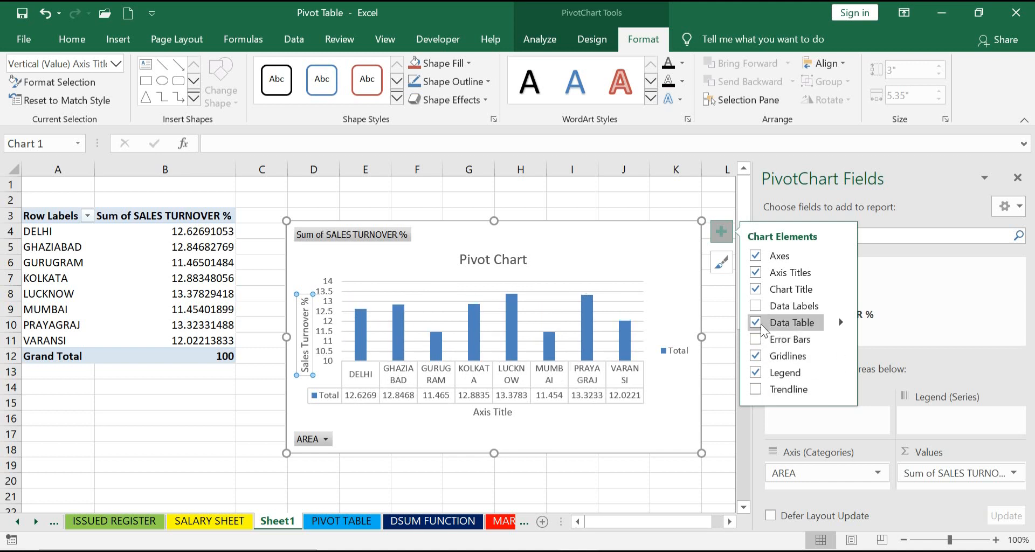
click(754, 389)
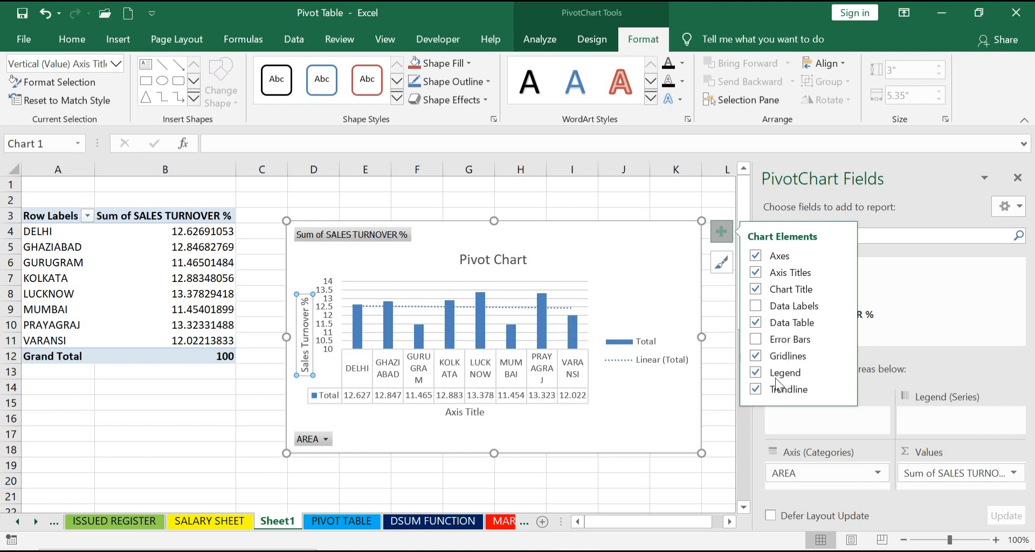
click(756, 389)
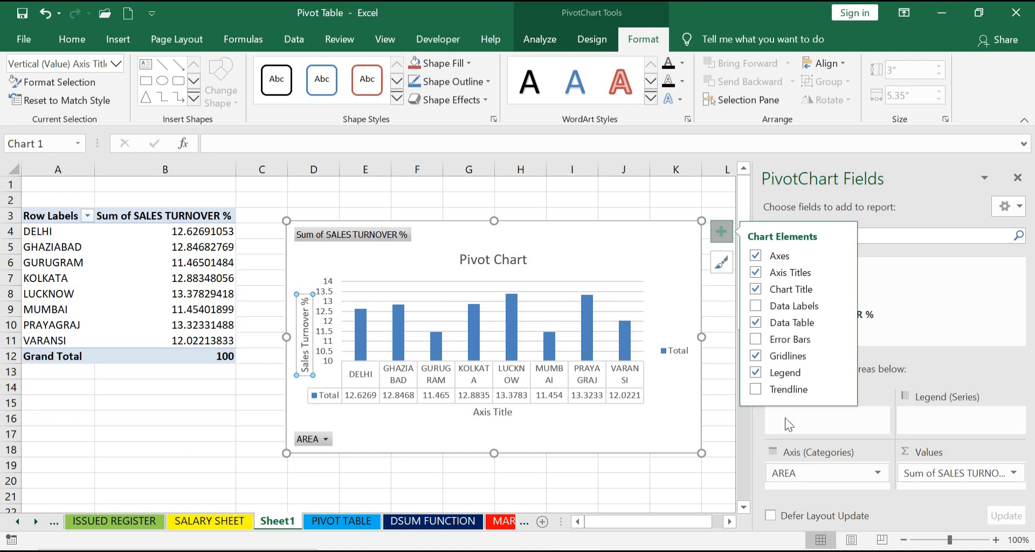
- Try several chart styles and apply the one with a light grey gradient background, wide shadowed columns and white data labels
click(722, 262)
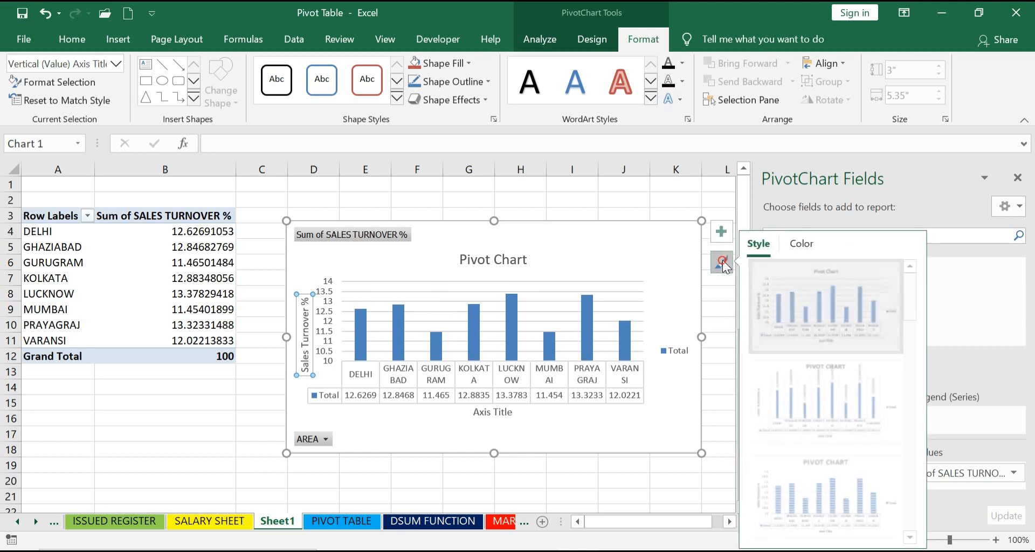
click(826, 307)
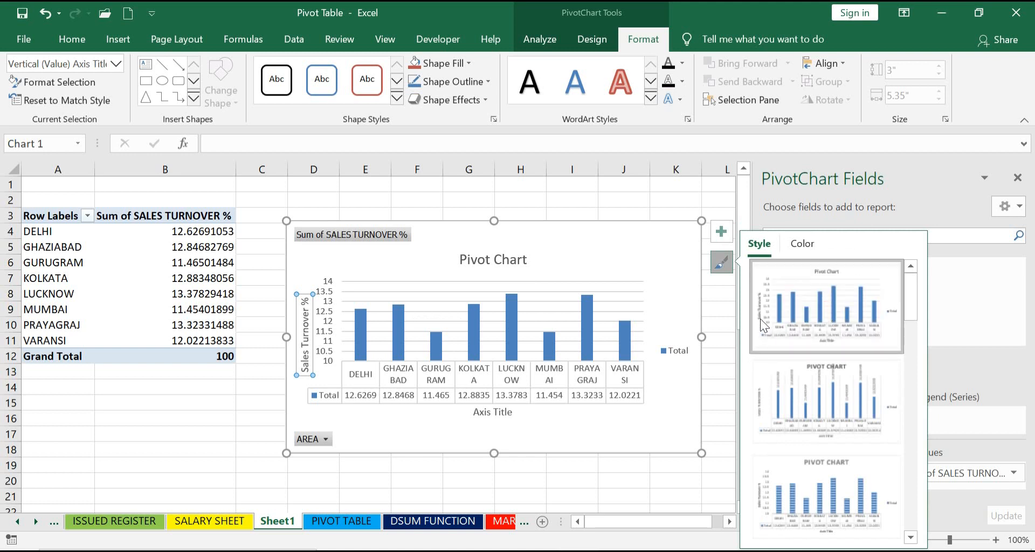
click(832, 387)
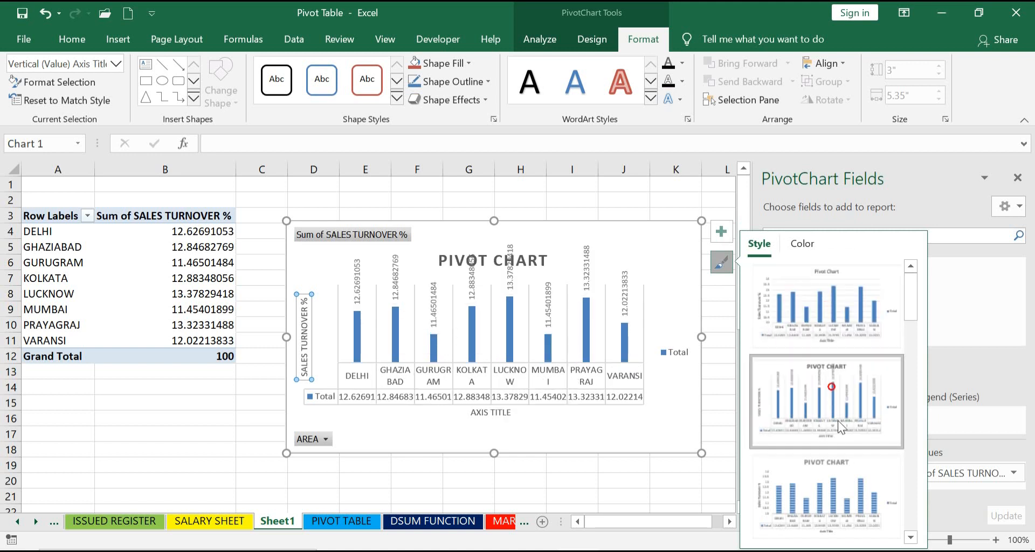
click(840, 492)
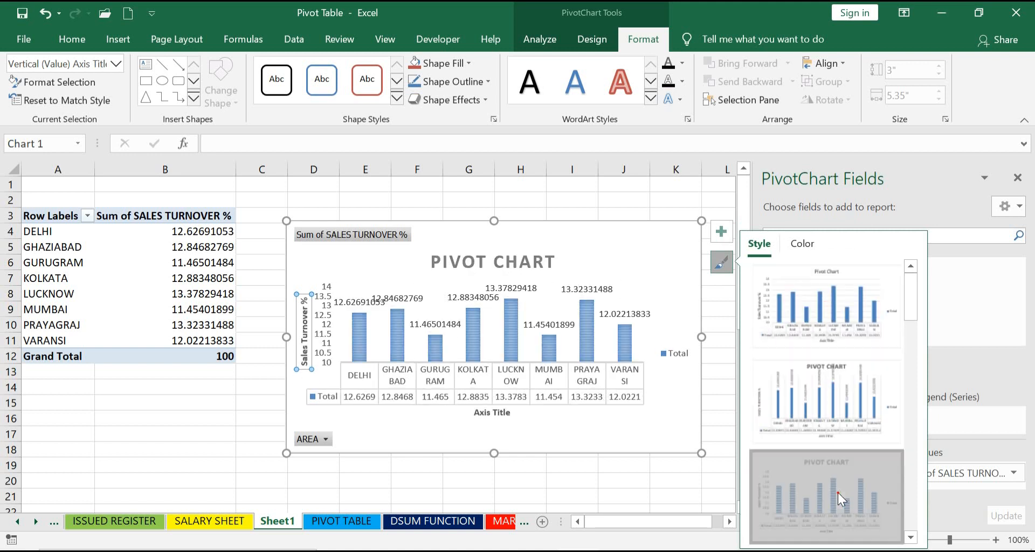
click(911, 537)
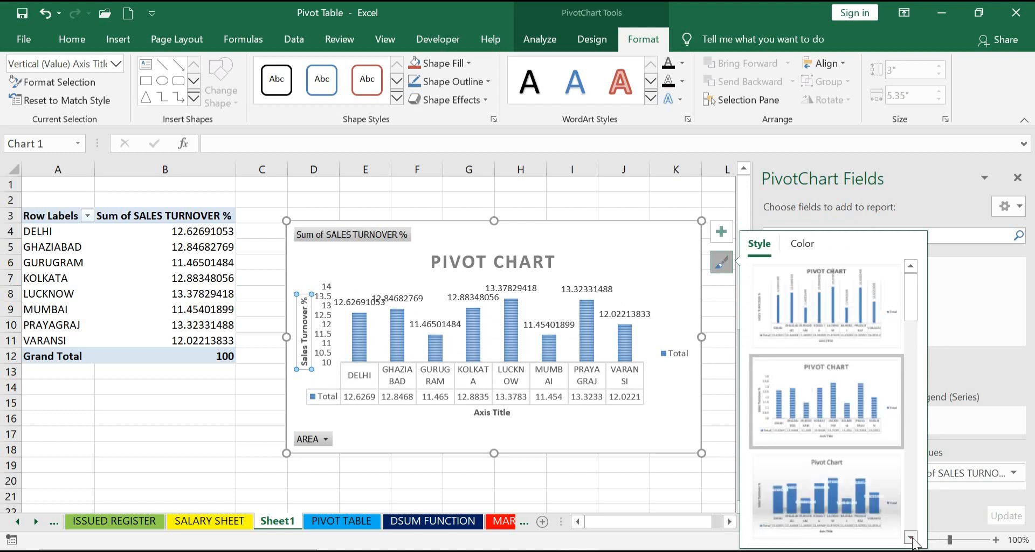
click(843, 304)
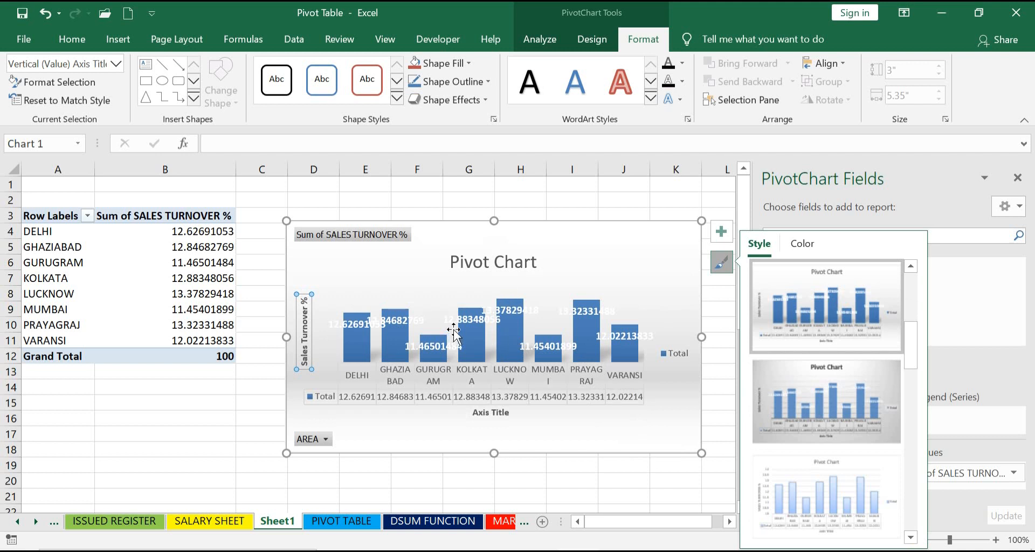
- Try the second and third Colorful palettes on the PivotChart and return to the first one
click(803, 248)
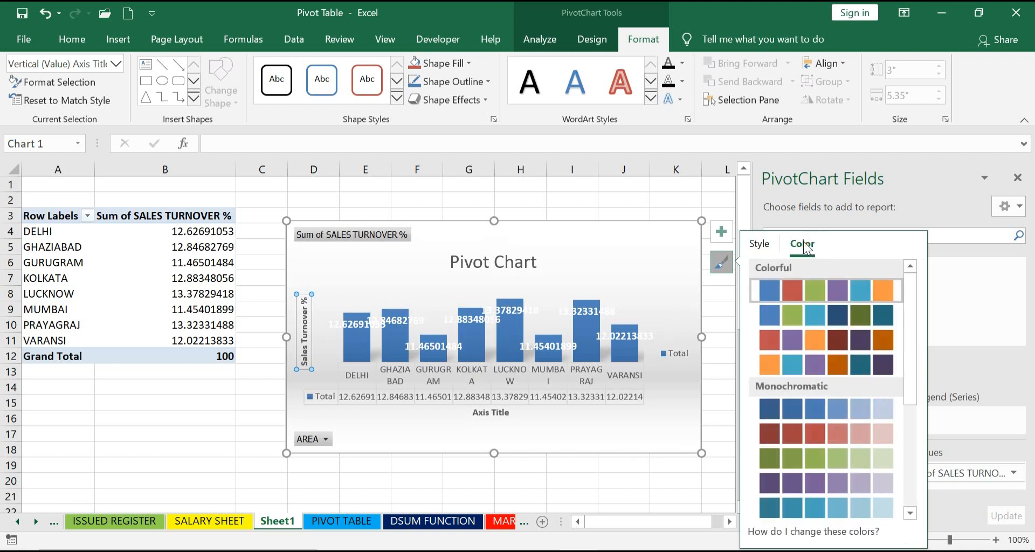
click(818, 321)
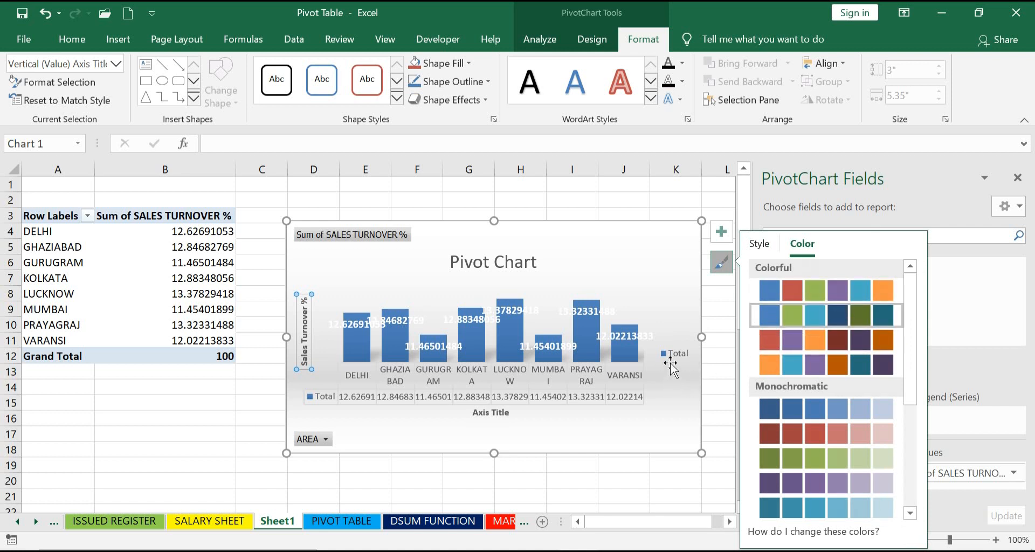
click(818, 348)
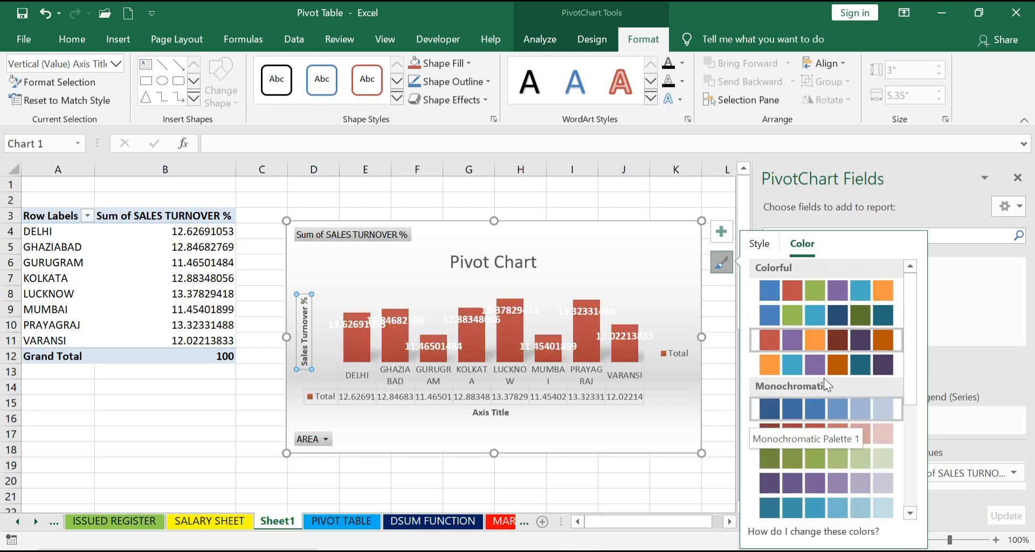
click(817, 297)
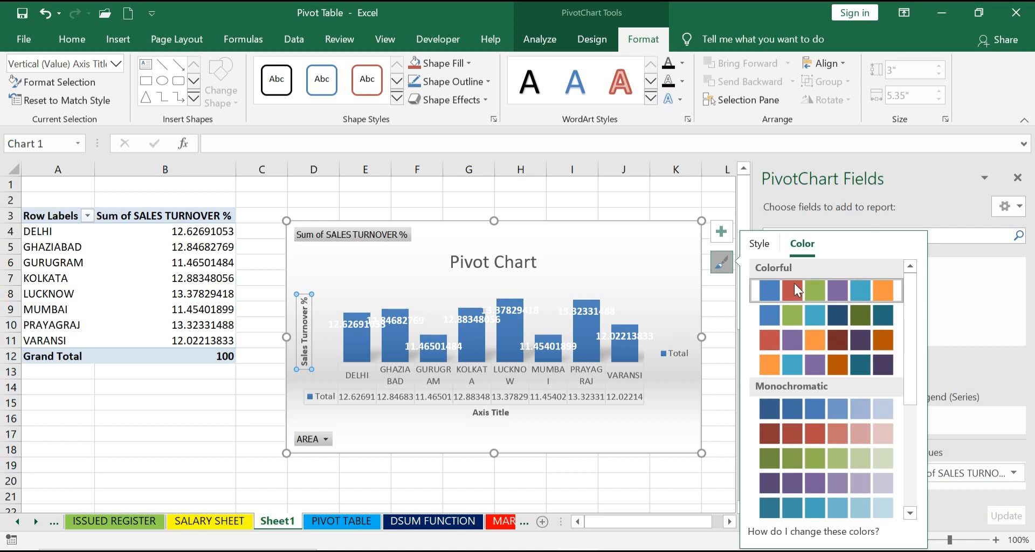
click(722, 263)
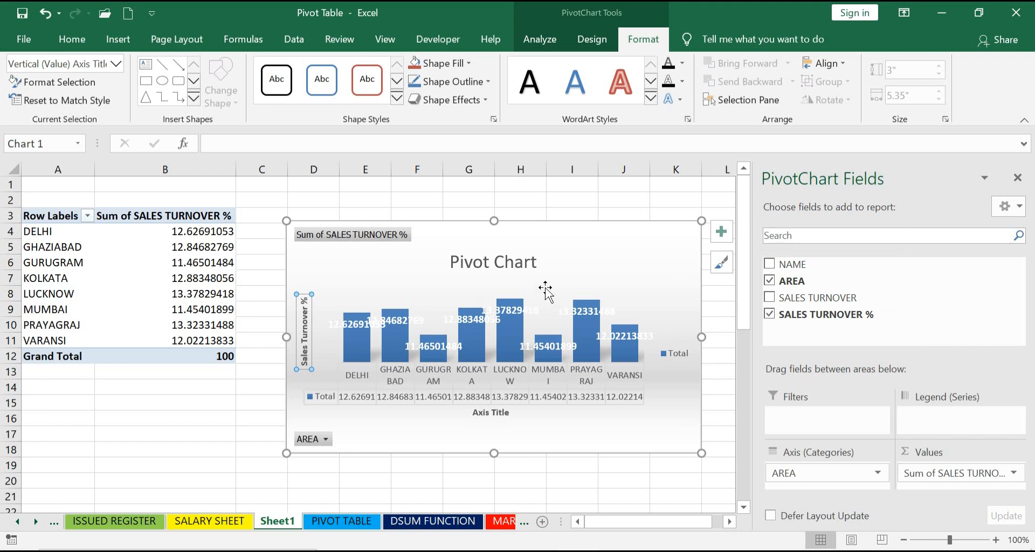
- Fill the whole chart area with light olive green from the theme colours
click(604, 259)
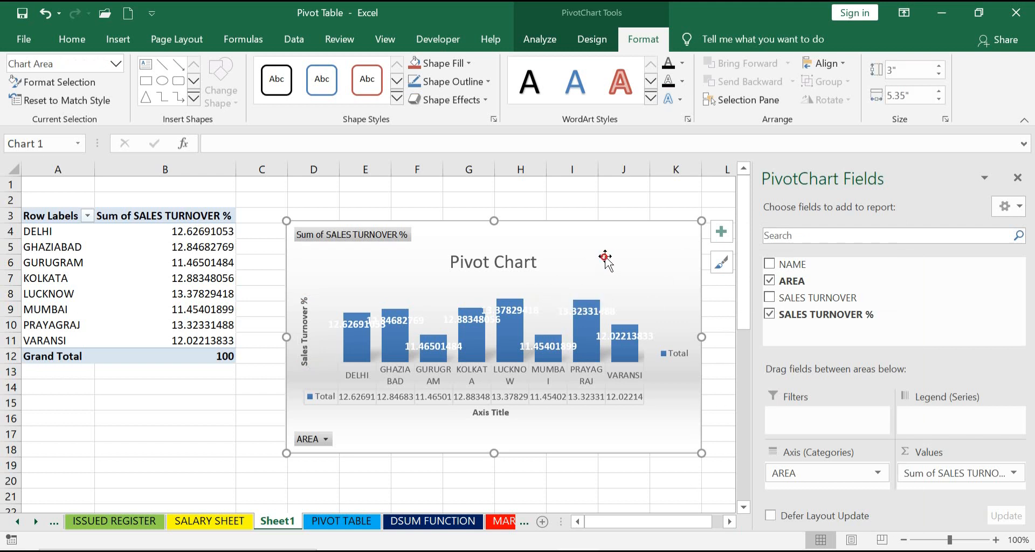
click(470, 62)
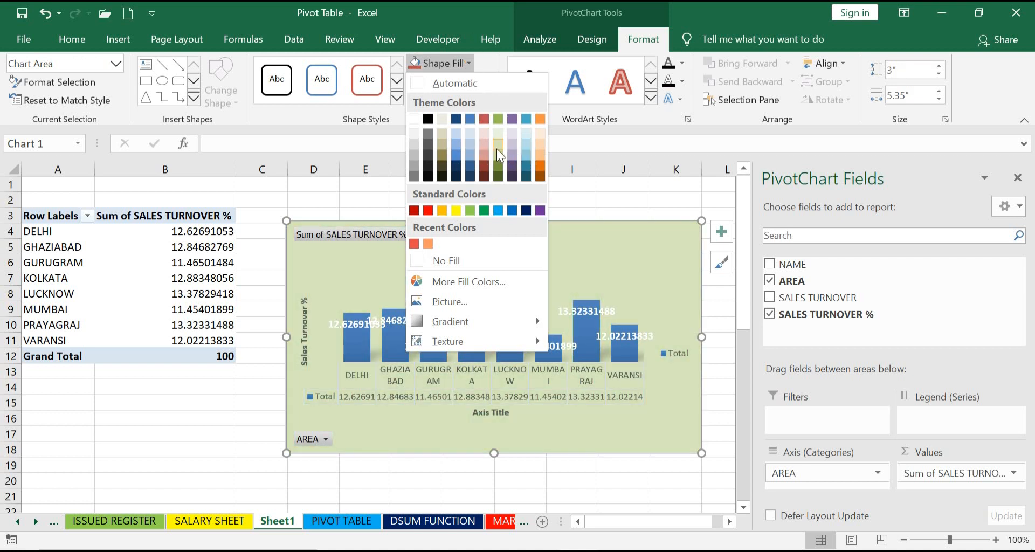
click(496, 149)
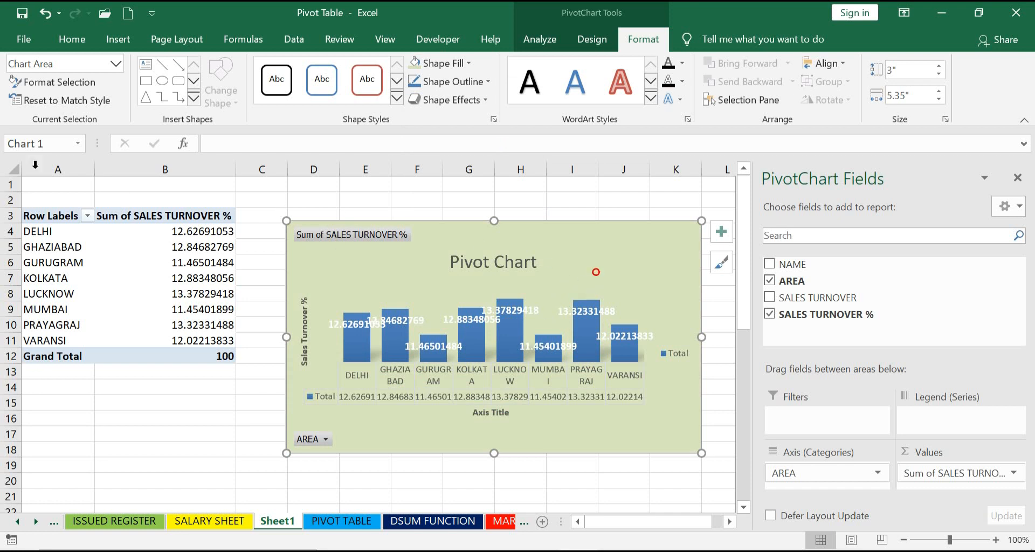
- Open the chart area's fill settings and close the PivotChart field list
click(62, 83)
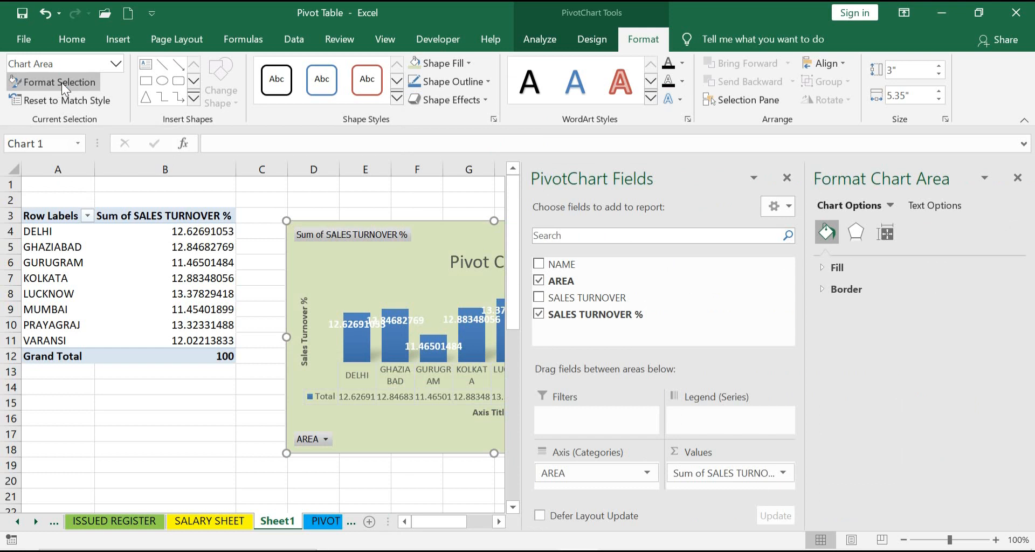
click(787, 178)
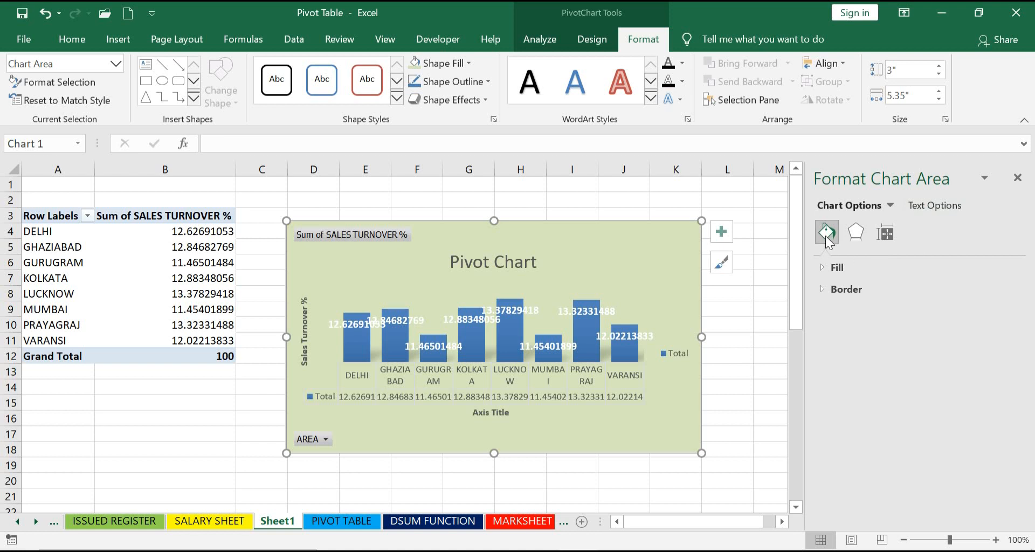
click(841, 270)
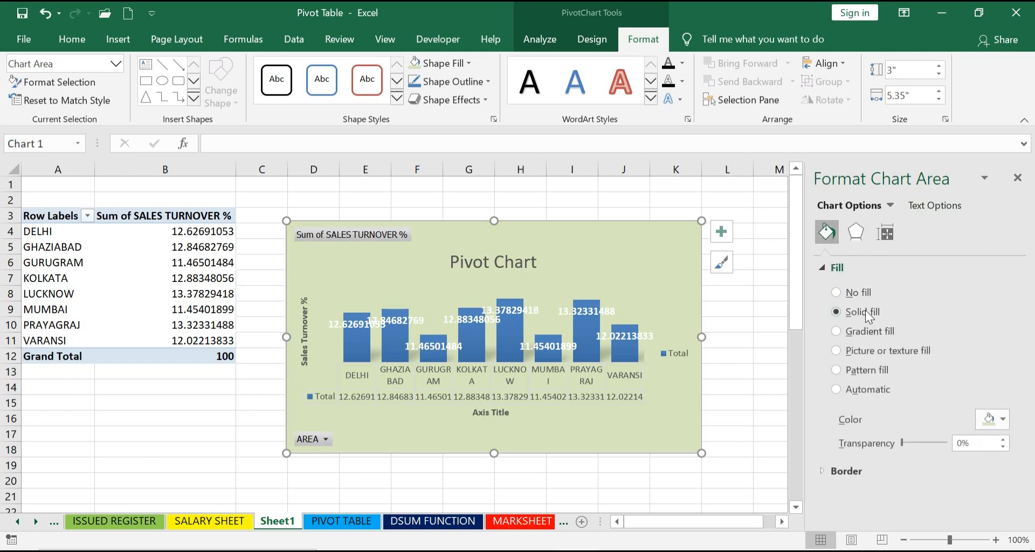
- Try no fill on the chart area, then a solid light orange fill with 26% transparency
click(836, 293)
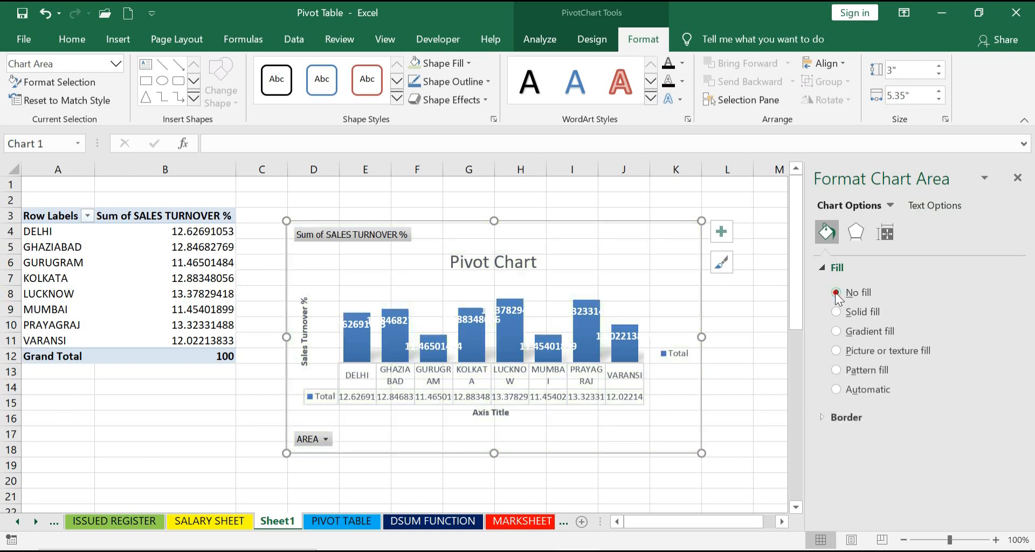
click(839, 312)
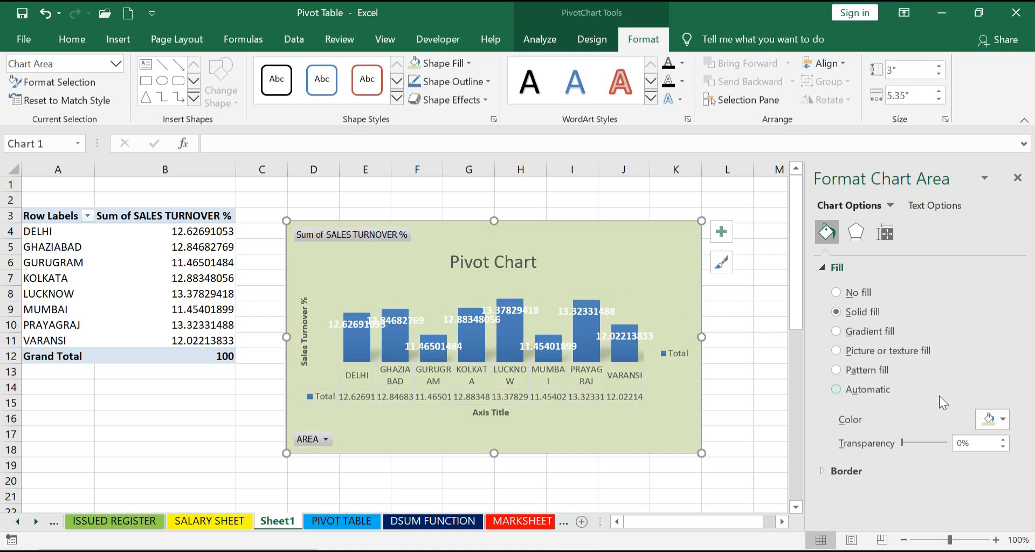
click(1006, 421)
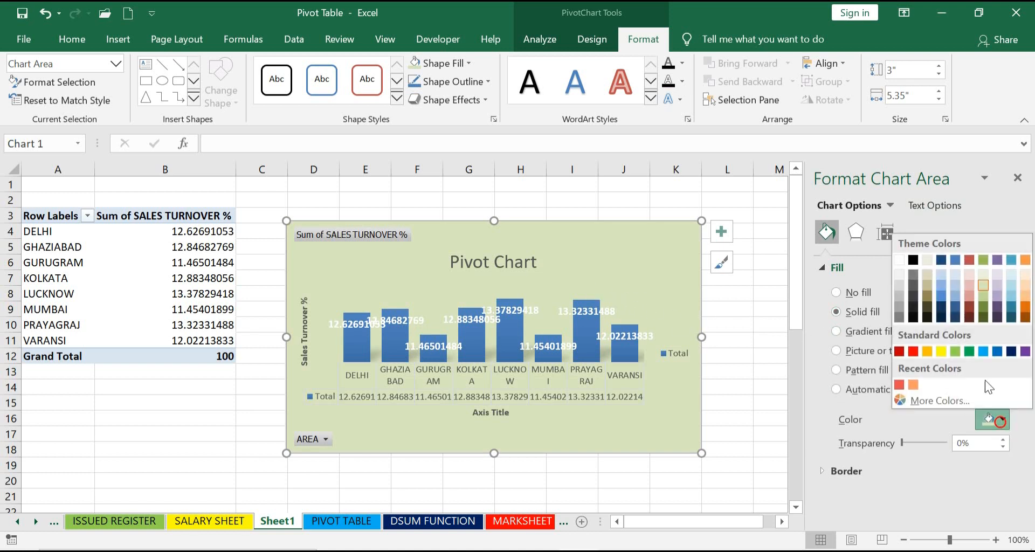
click(1025, 286)
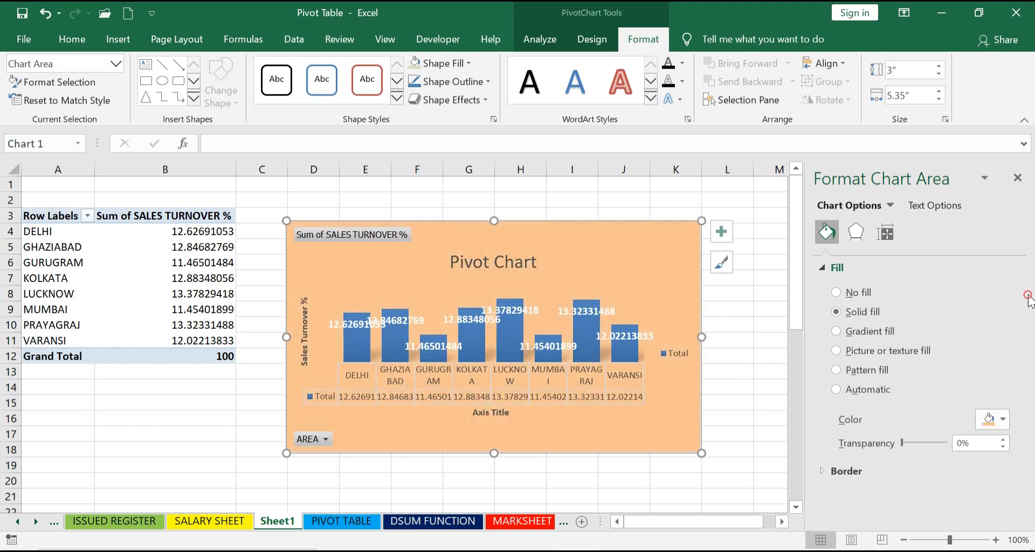
click(931, 442)
click(929, 442)
click(929, 443)
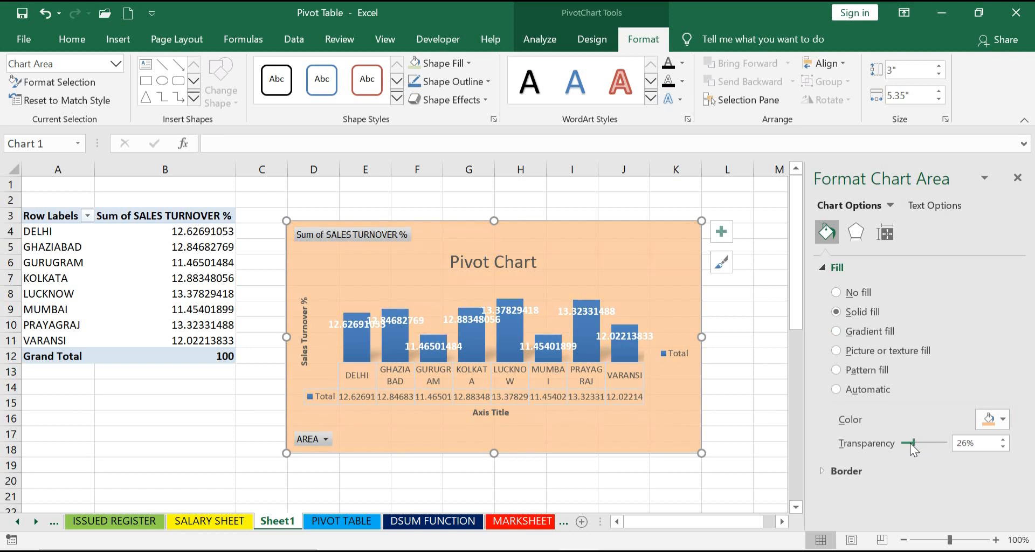
- Try a gradient fill on the chart area using the radial red preset with a light centre
click(836, 331)
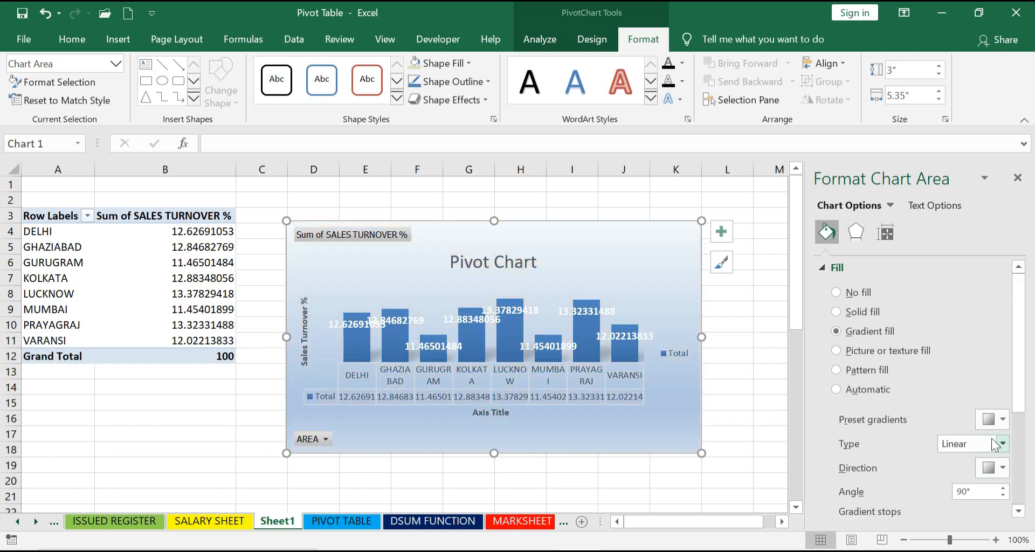
click(1003, 420)
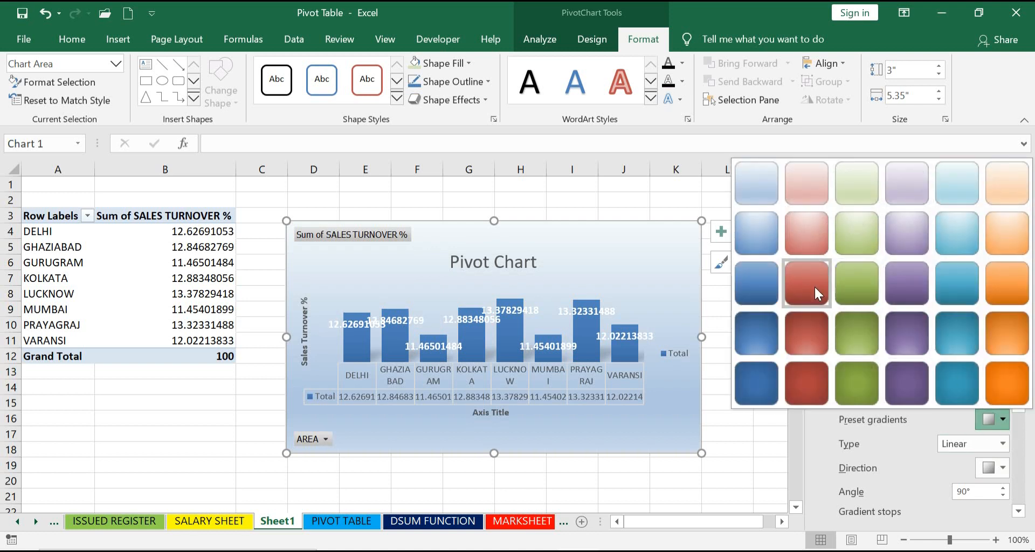
click(794, 234)
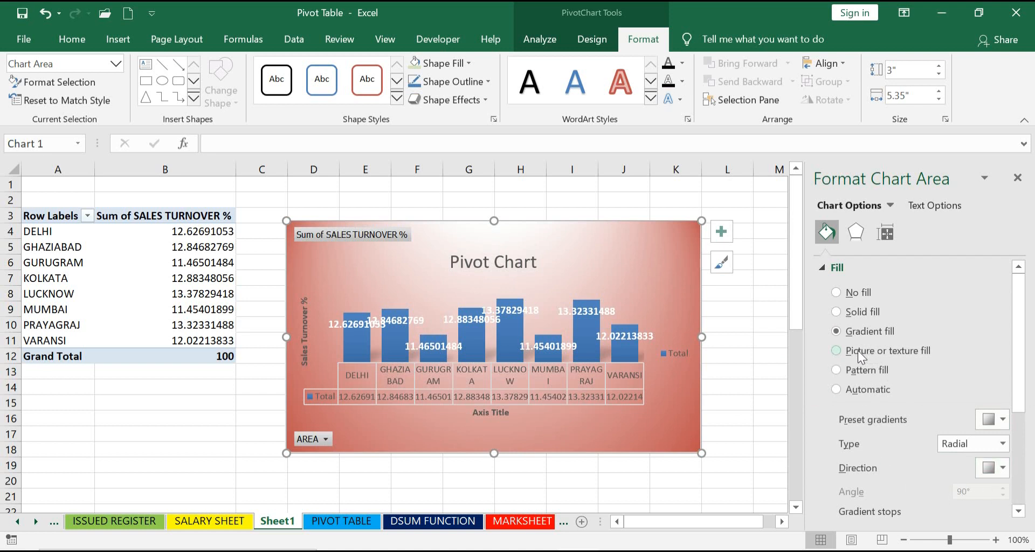
- Try texture fills on the chart area: blue water droplets, then the straw-coloured woven texture
click(836, 350)
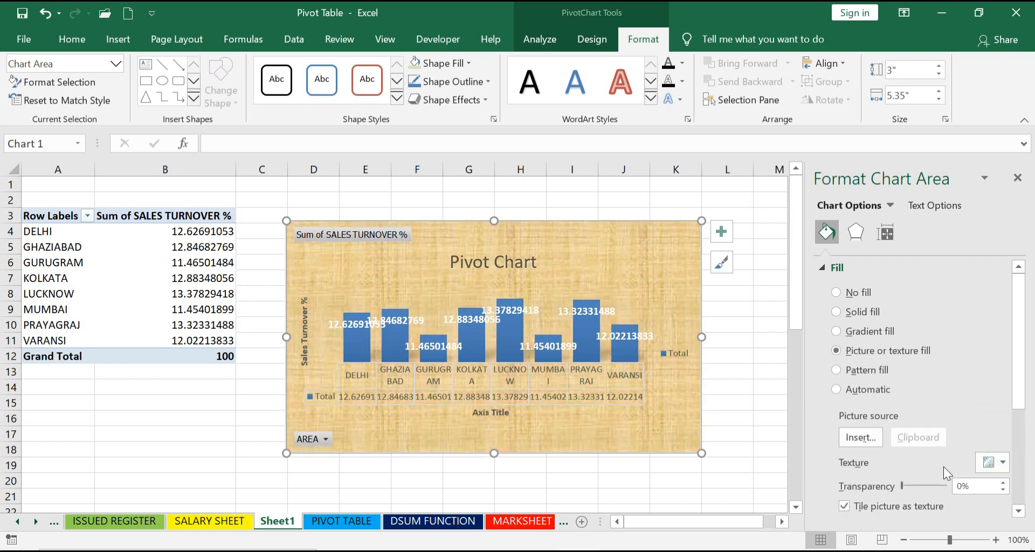
click(1001, 461)
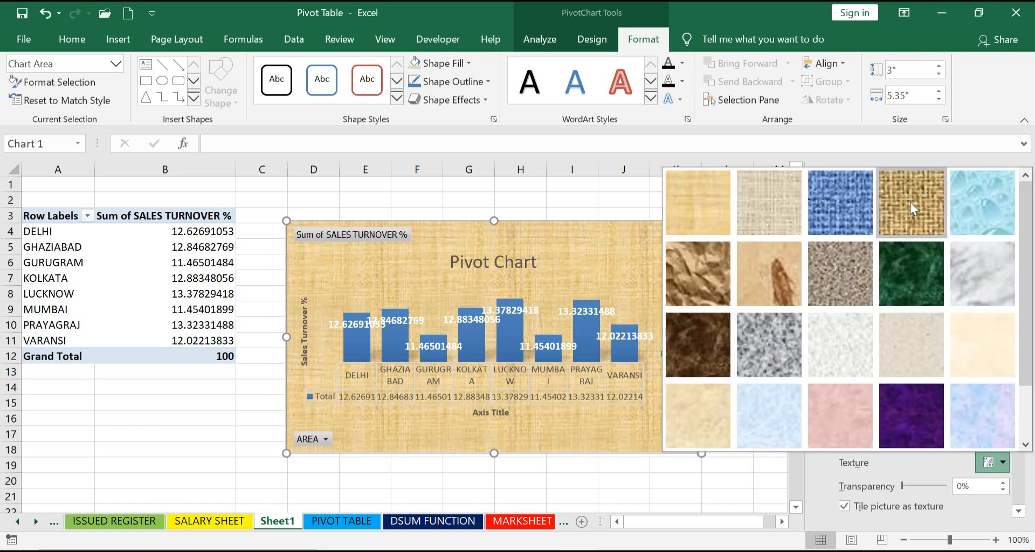
click(977, 203)
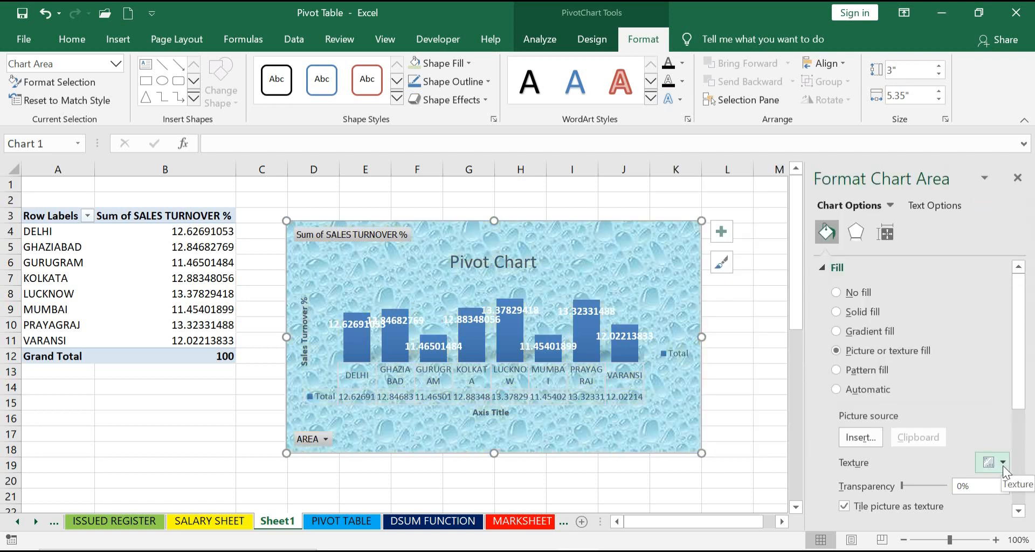
click(1004, 462)
click(701, 189)
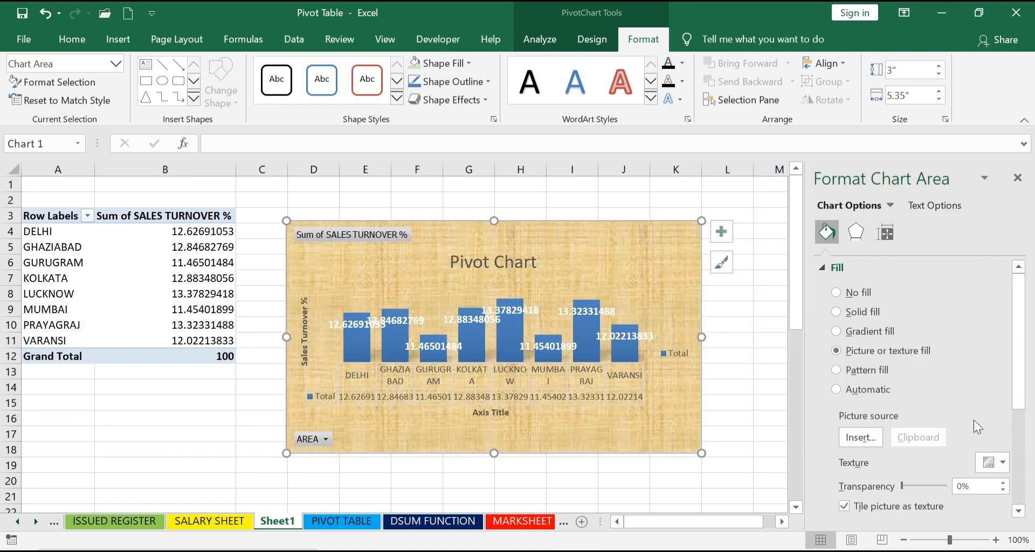
- Remove the data labels from the chart's columns and give the data table a dense light orange pattern fill
click(728, 237)
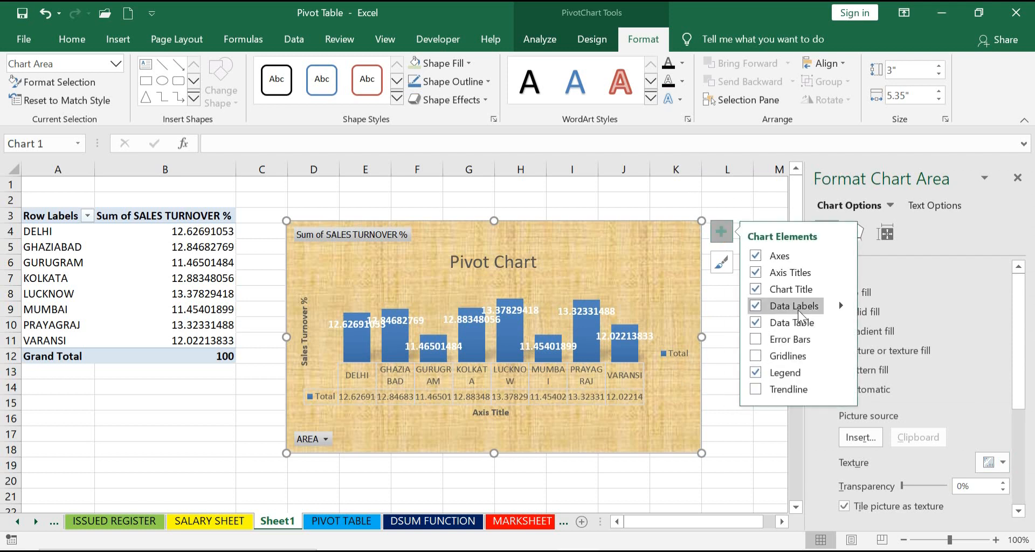
click(756, 308)
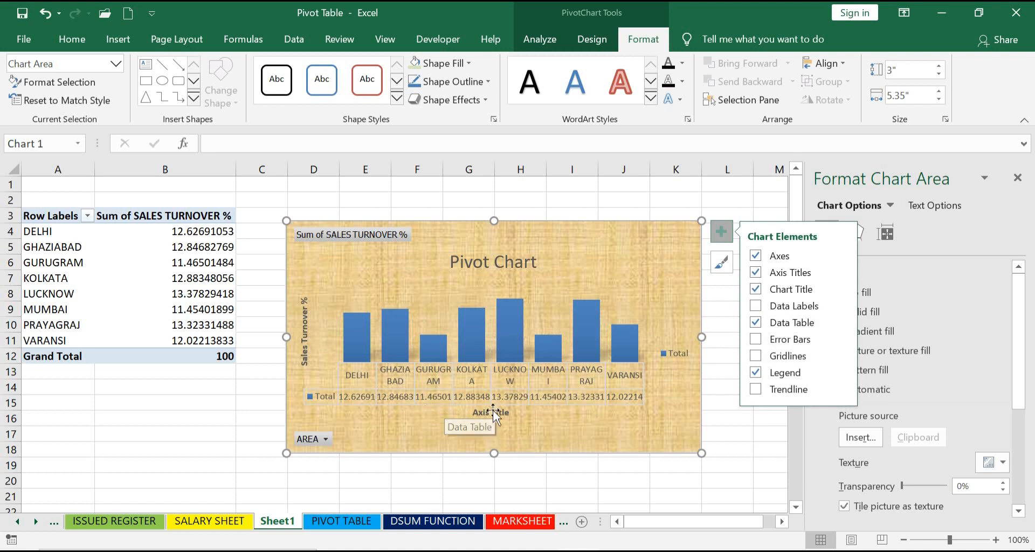
click(509, 401)
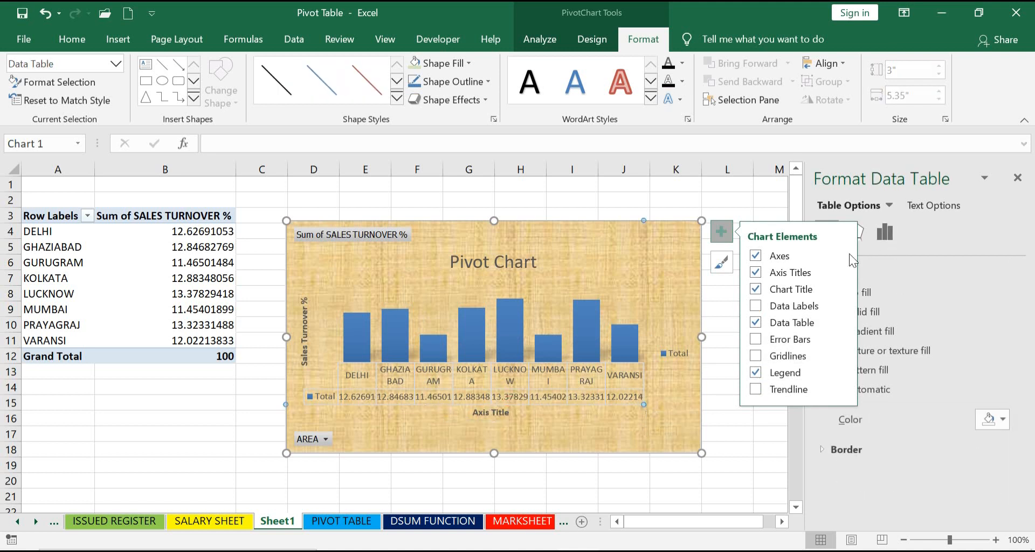
click(723, 233)
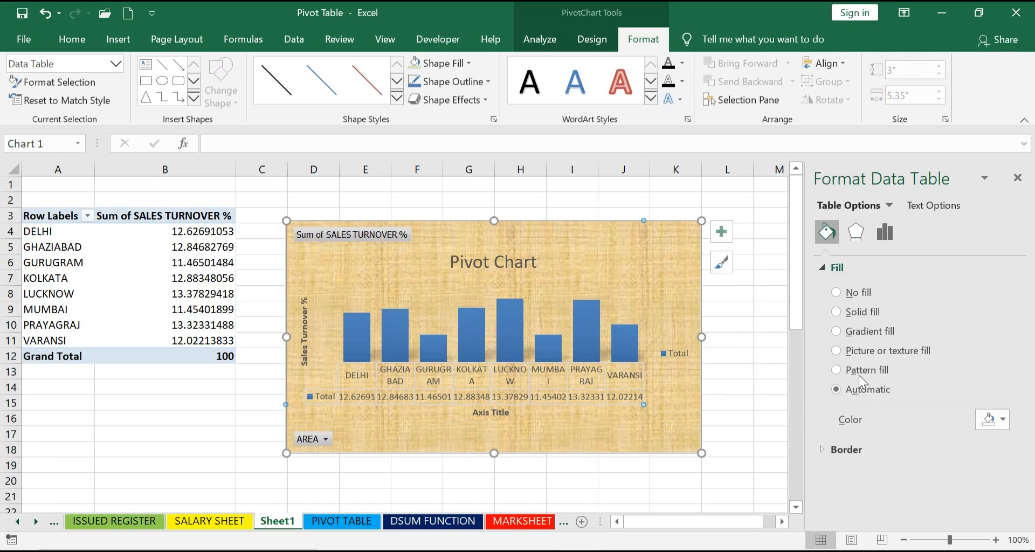
click(837, 370)
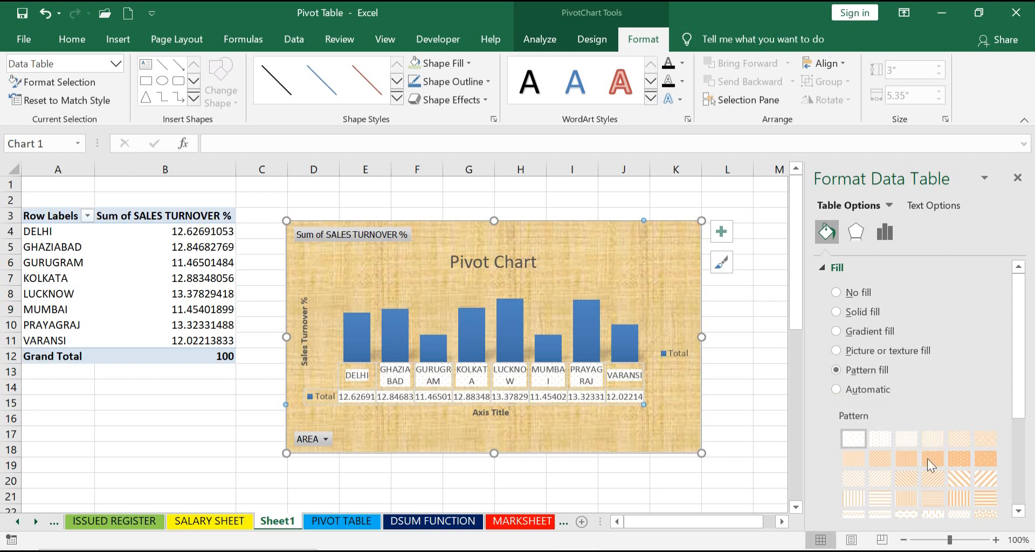
click(960, 458)
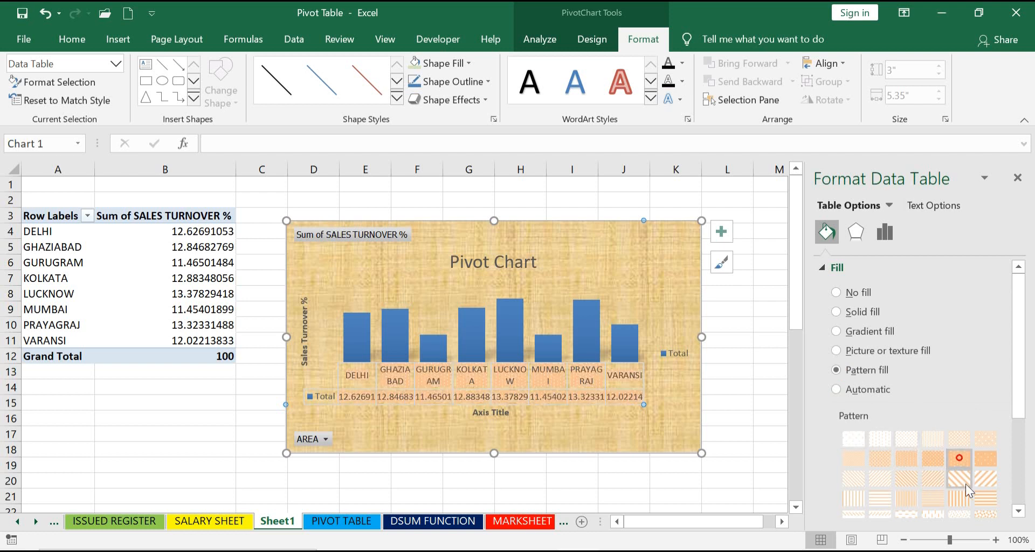
- Try several orange pattern fills on the chart area, including dense dots, wide diagonal stripes and a fine light pattern
click(626, 291)
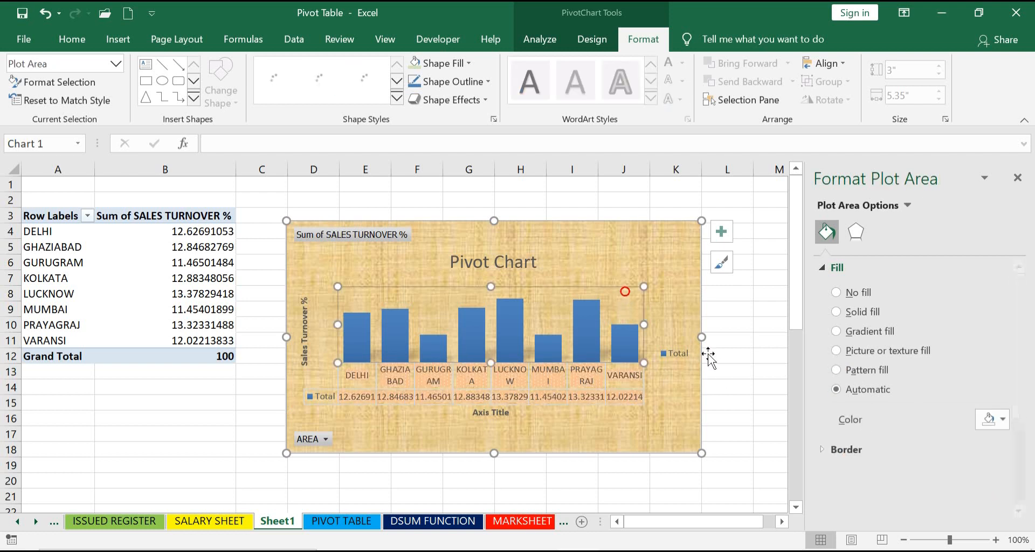
click(688, 285)
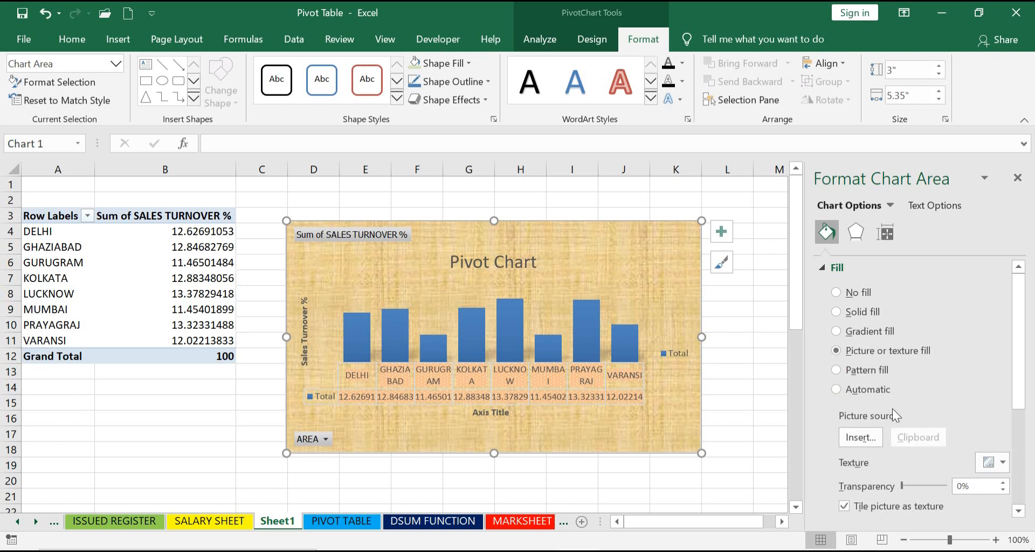
click(837, 370)
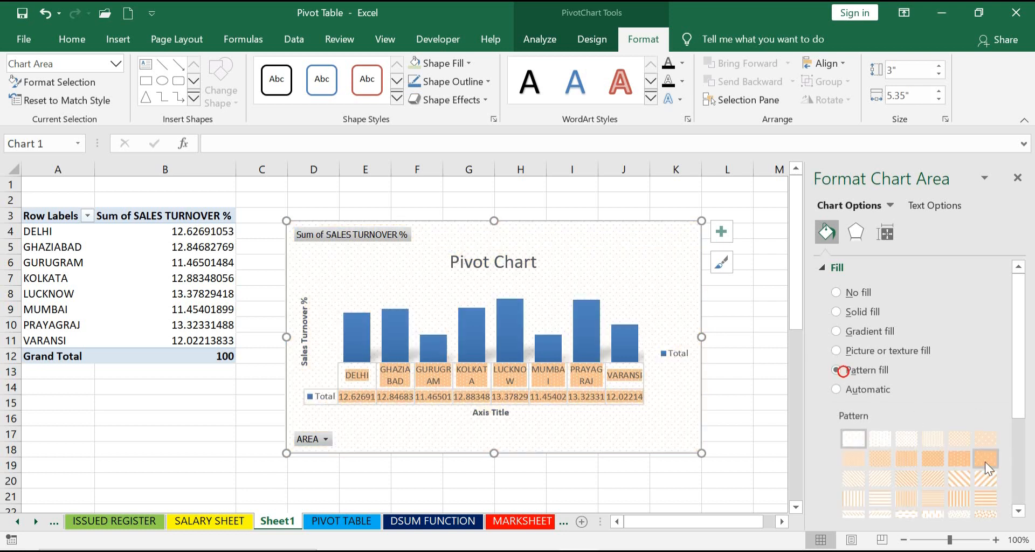
click(981, 464)
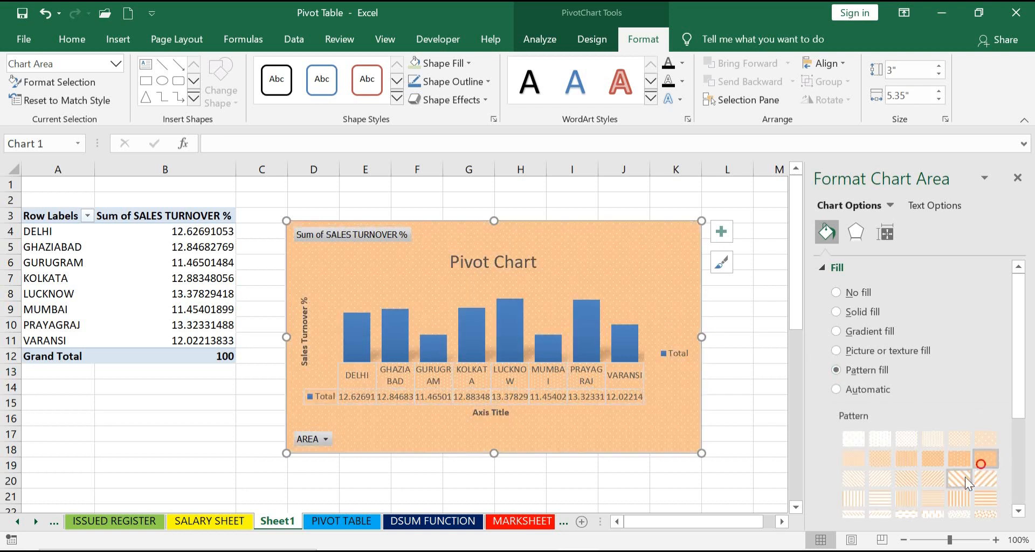
click(990, 518)
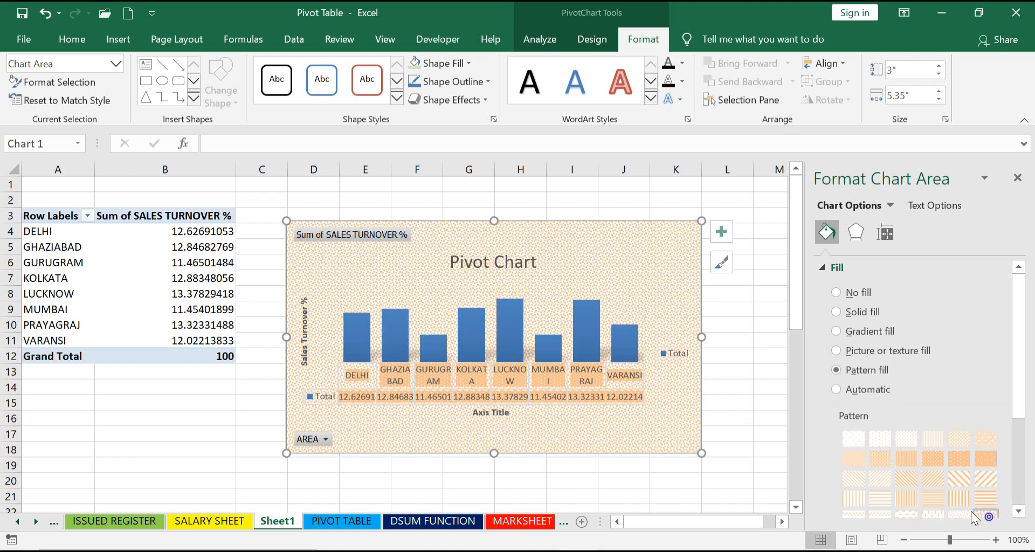
click(956, 482)
click(987, 481)
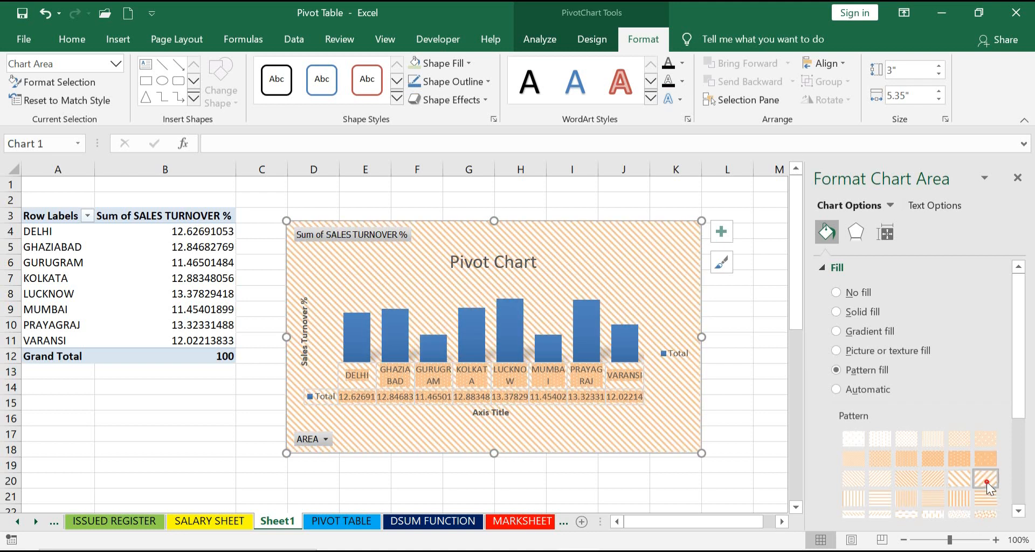
click(879, 459)
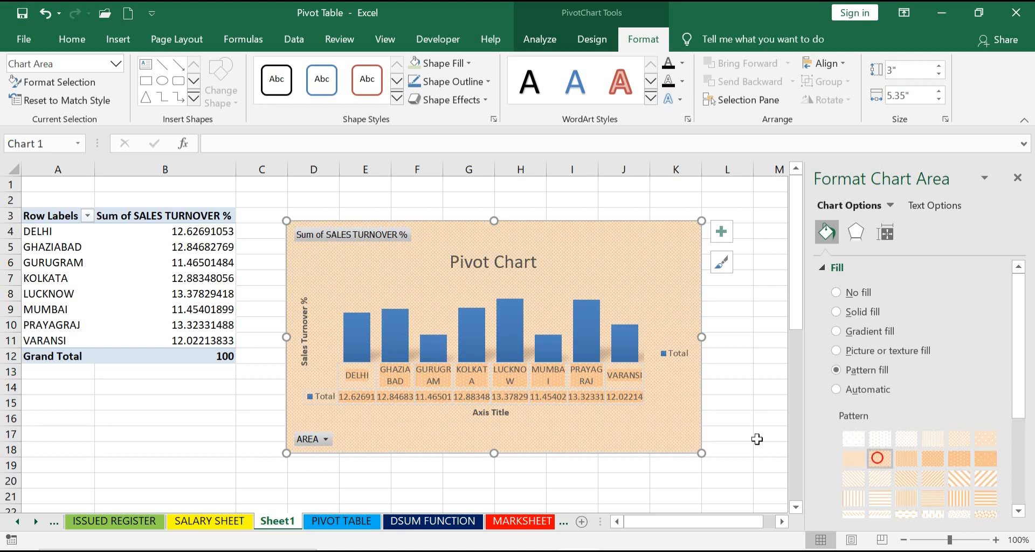
- Reset the chart area to automatic fill, apply a solid light olive green fill and close the formatting settings
click(837, 390)
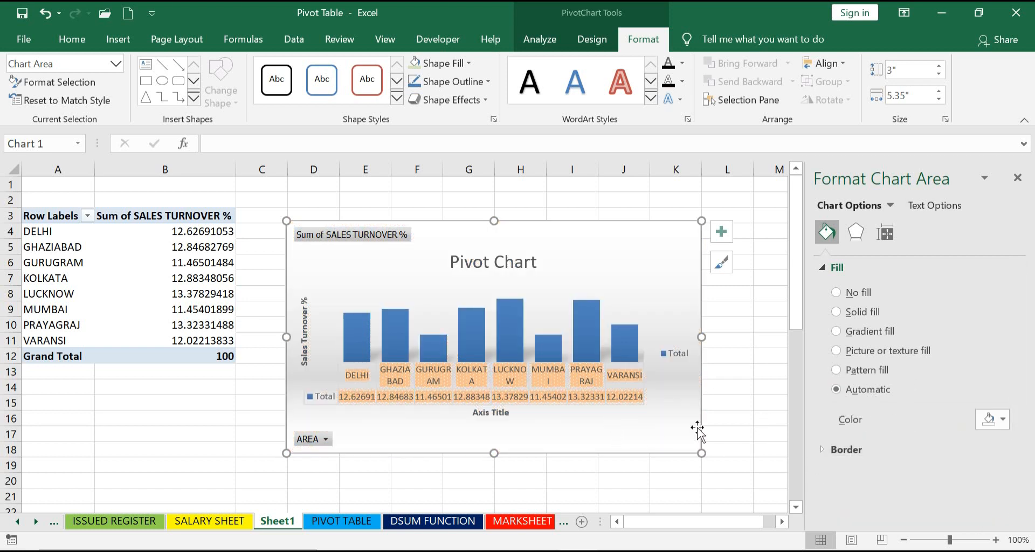
click(1009, 423)
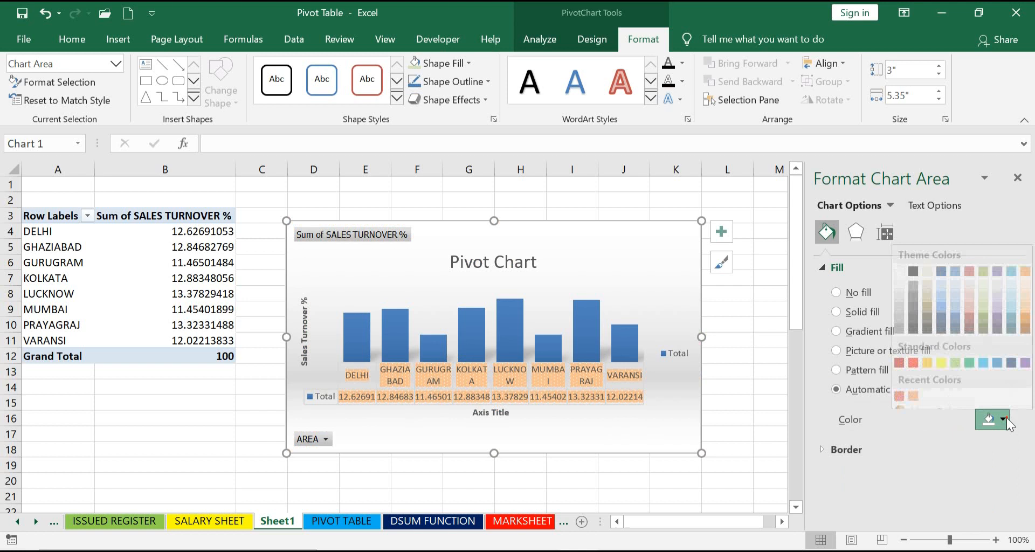
click(983, 285)
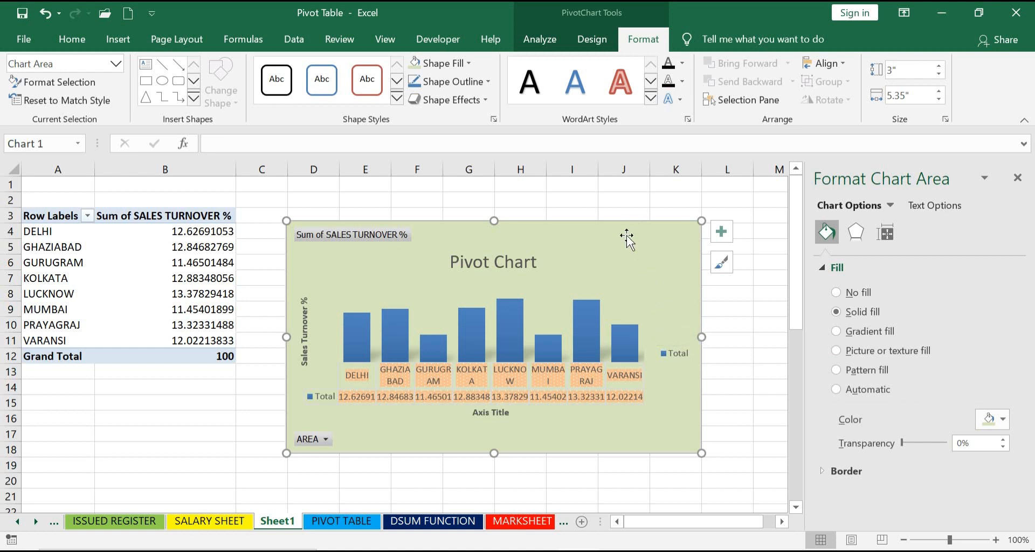
click(1019, 179)
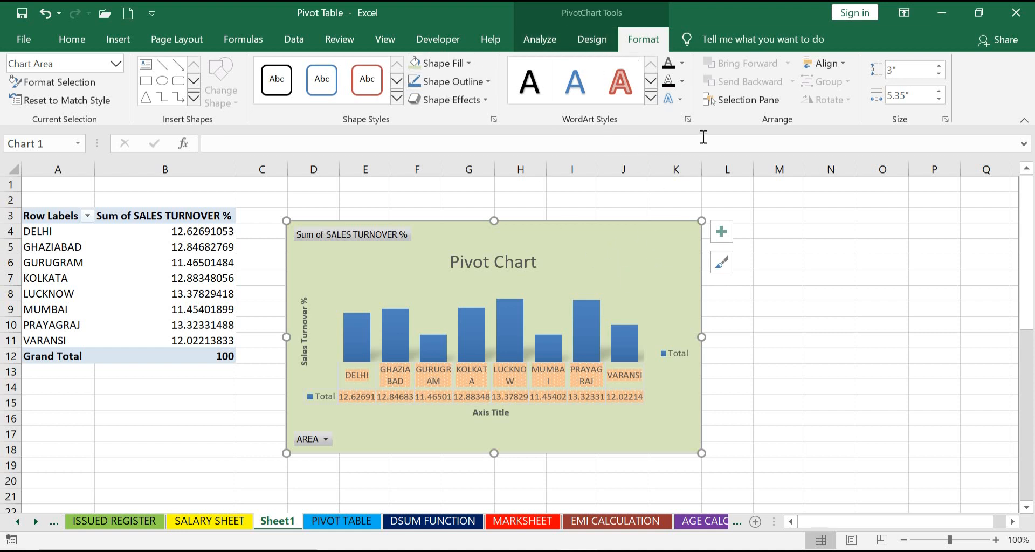
- Display the PivotChart's field list and delete the chart from the sheet
click(542, 41)
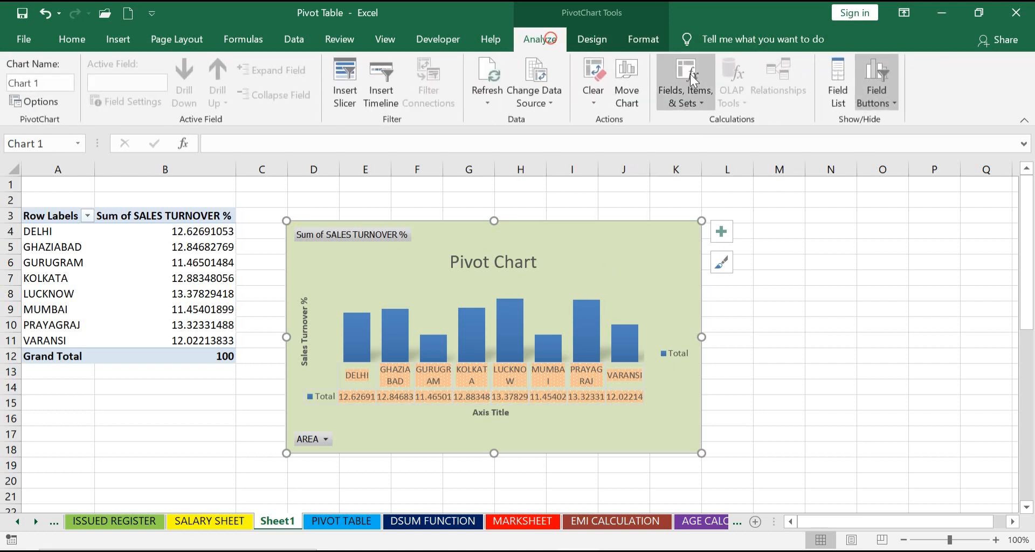
click(838, 86)
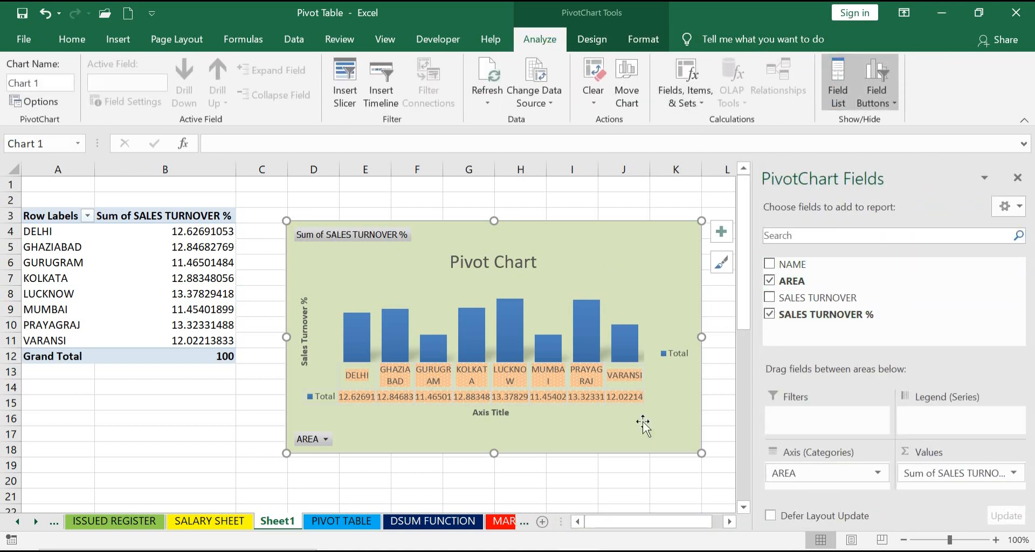
click(593, 230)
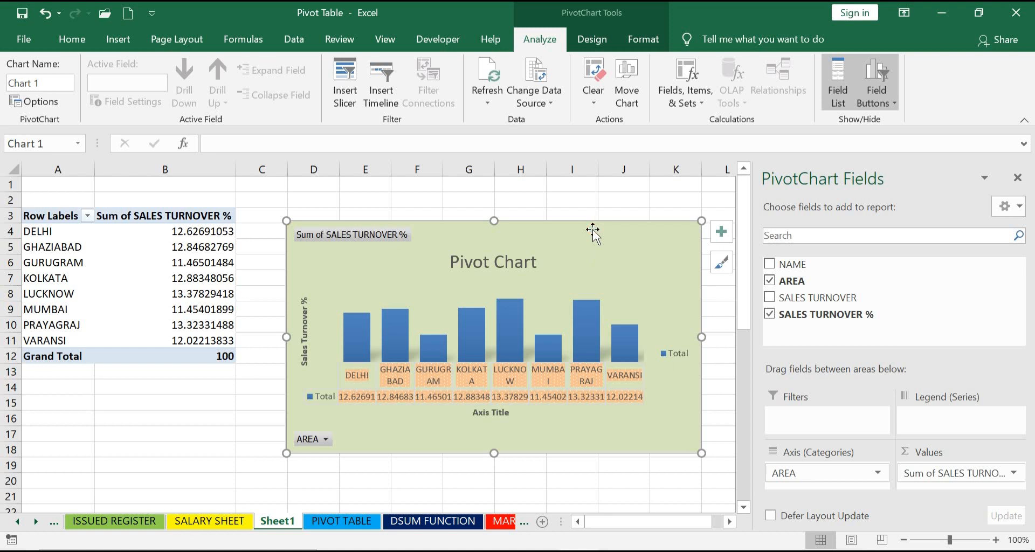
key(Delete)
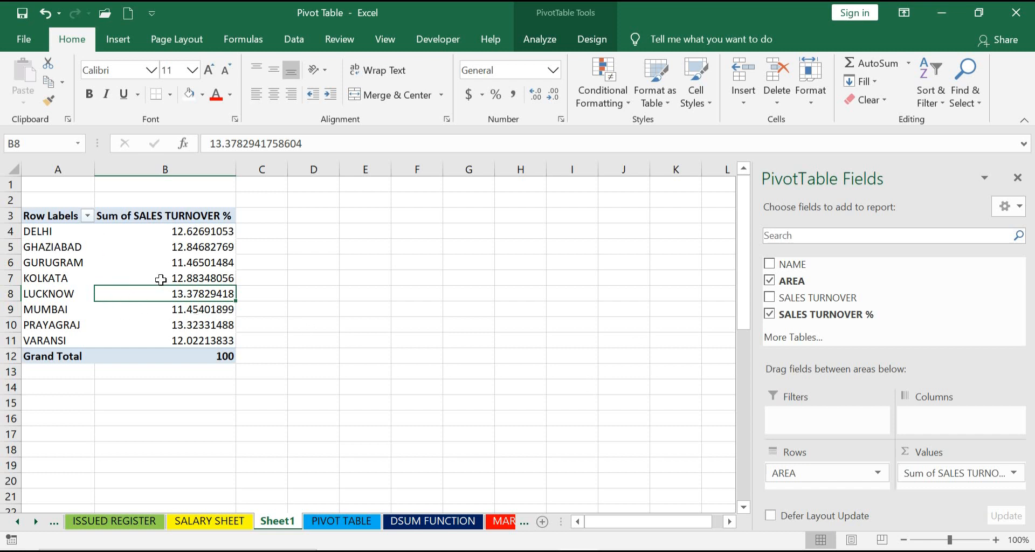
- Add the NAME field to the PivotTable so people are nested under each area, and review the DELHI and GHAZIABAD groups
click(771, 265)
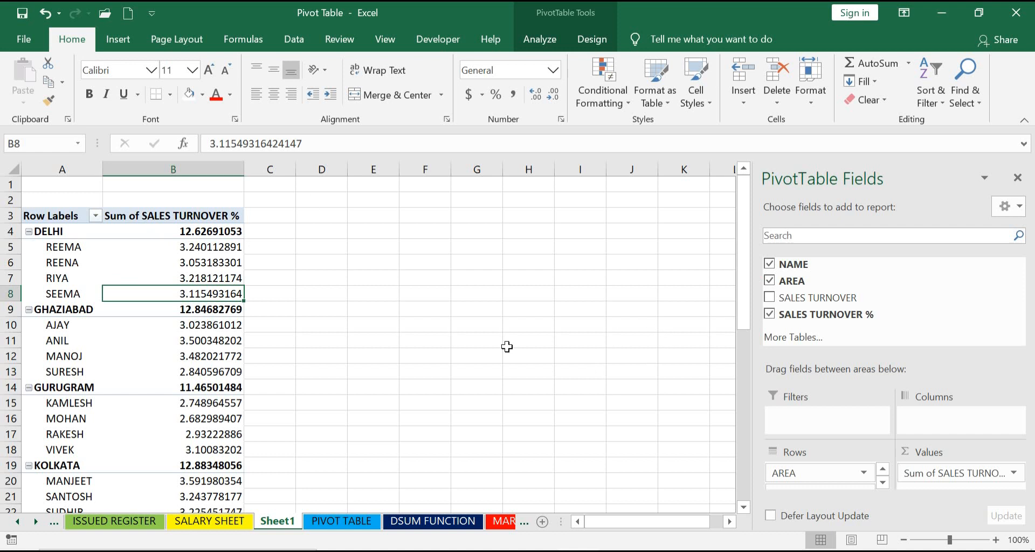
click(65, 234)
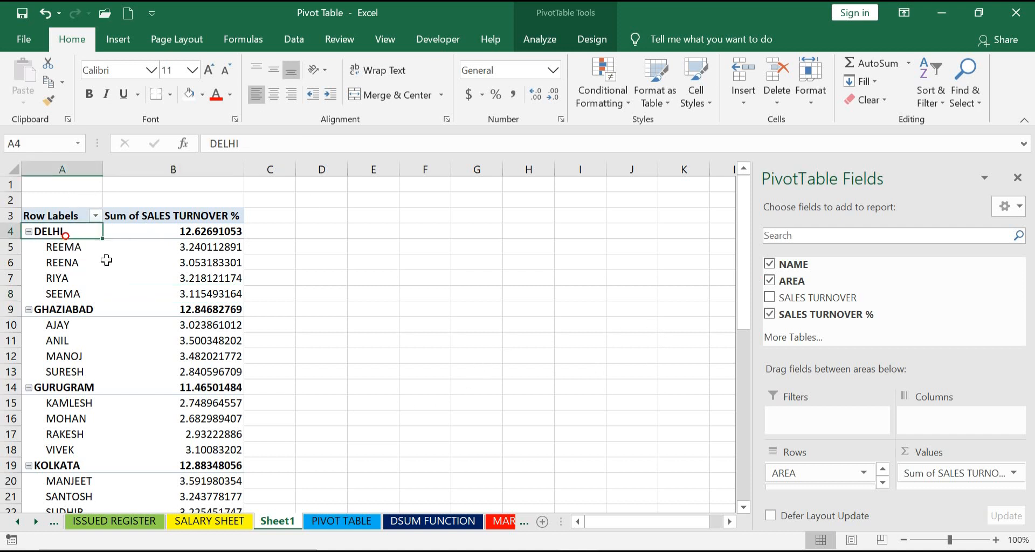
click(64, 249)
click(62, 265)
click(60, 284)
key(Down)
key(Down)
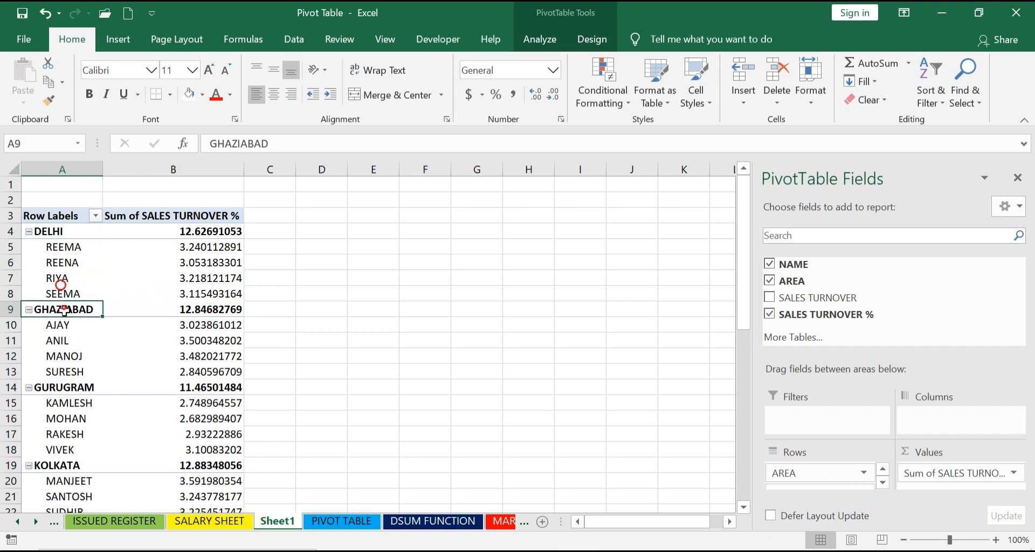
click(58, 341)
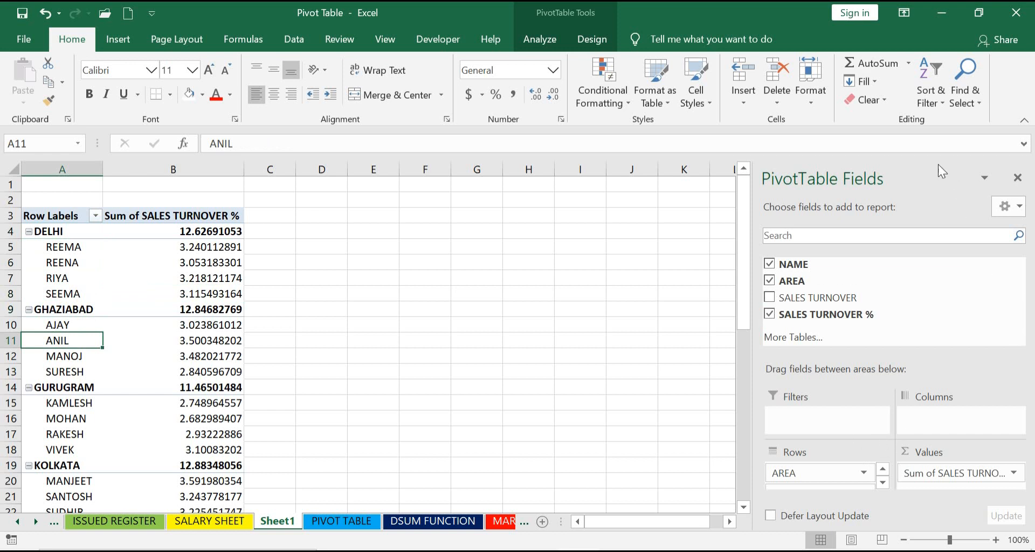
- Move the NAME field from the PivotTable's rows to its columns, and undock and redock the field list
drag(935, 172, 817, 162)
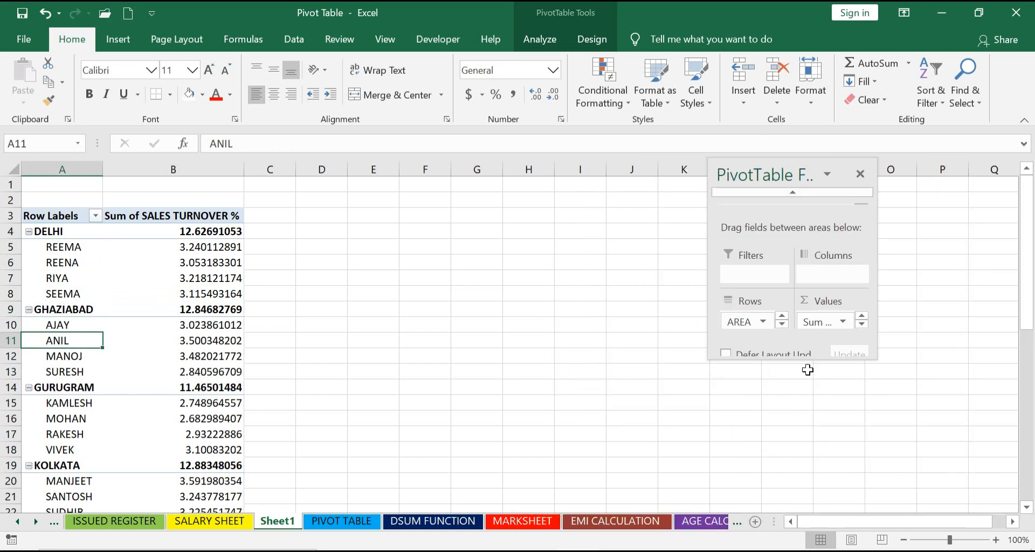
click(782, 326)
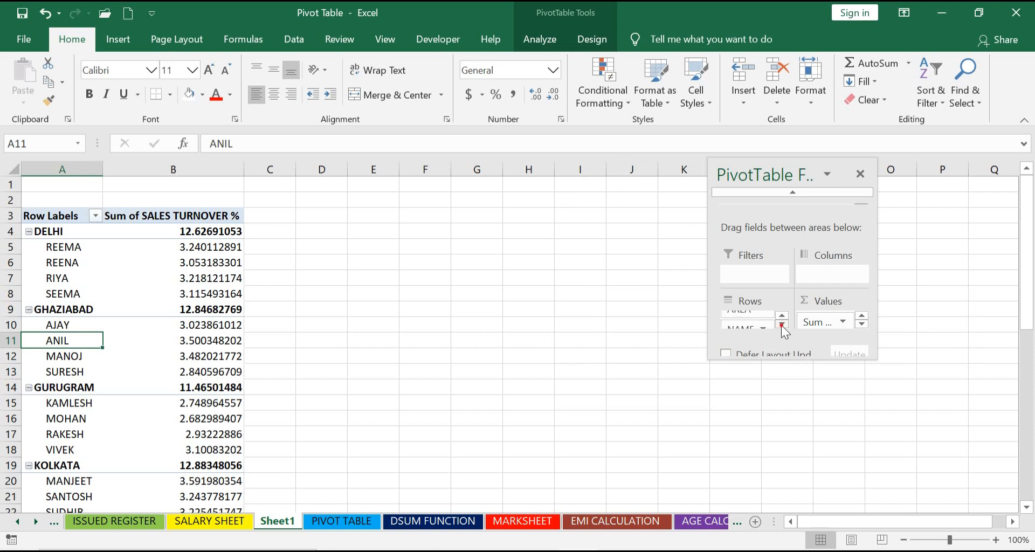
click(747, 325)
drag(747, 326, 826, 277)
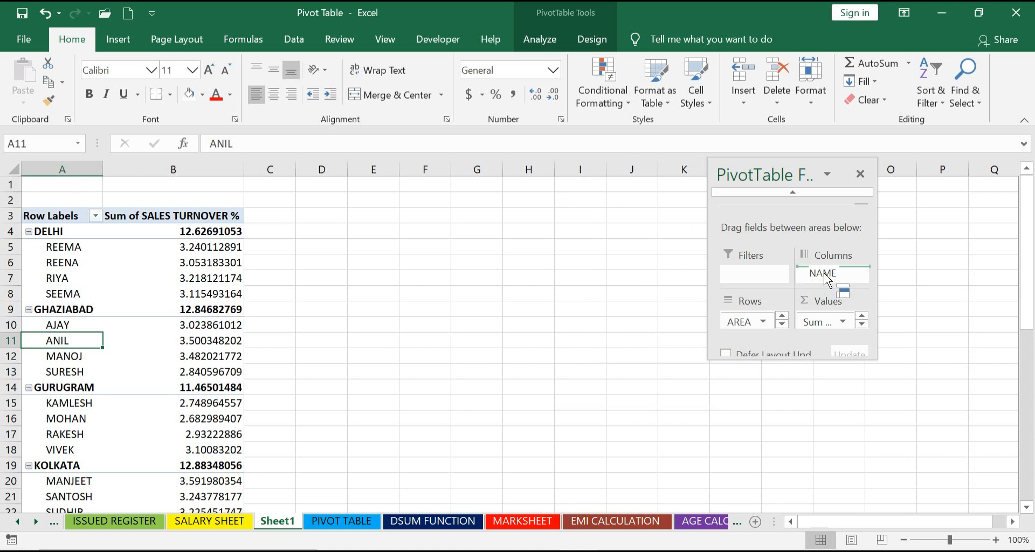
drag(825, 278, 825, 276)
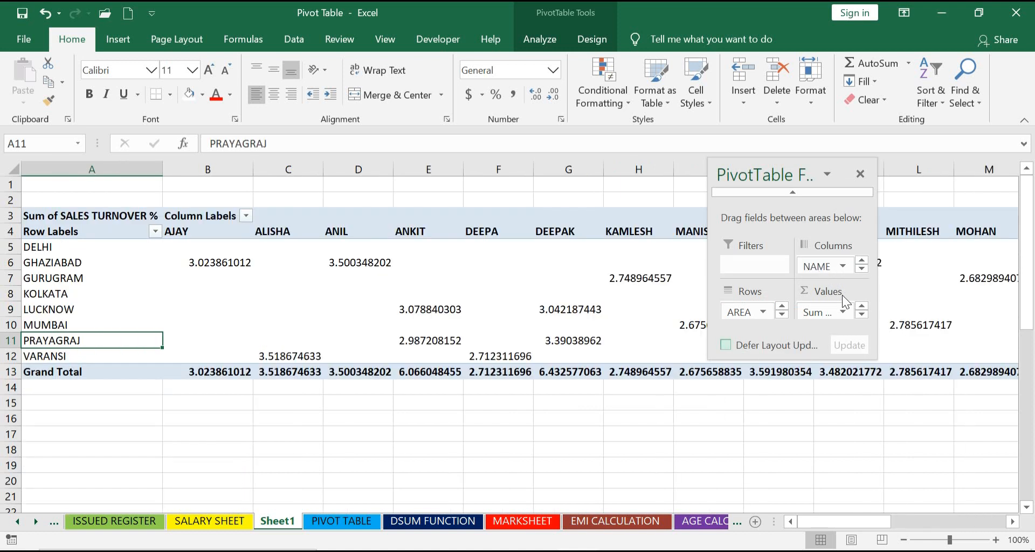
click(828, 175)
click(981, 168)
double_click(740, 176)
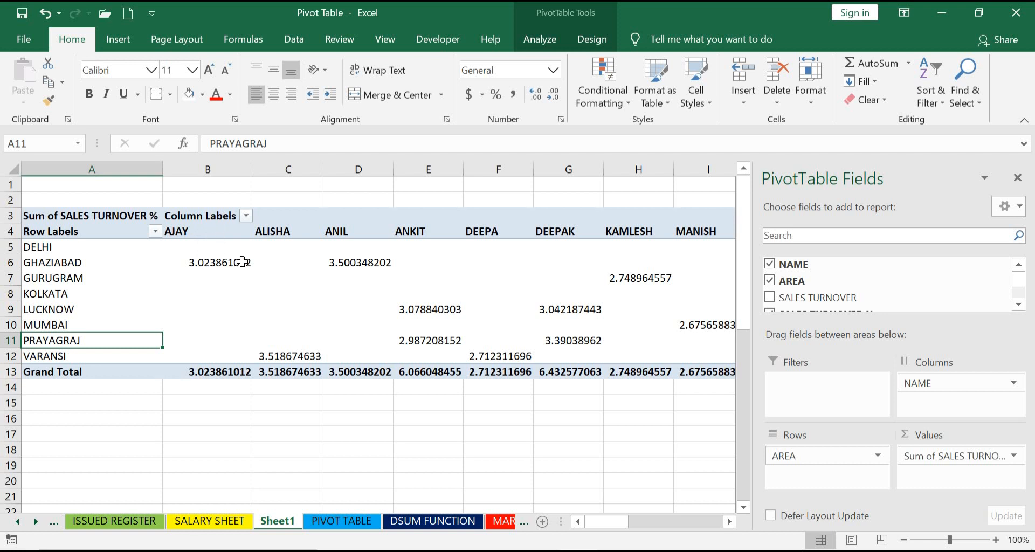
- Review the area-by-name values across all columns through to the Grand Total column
click(213, 263)
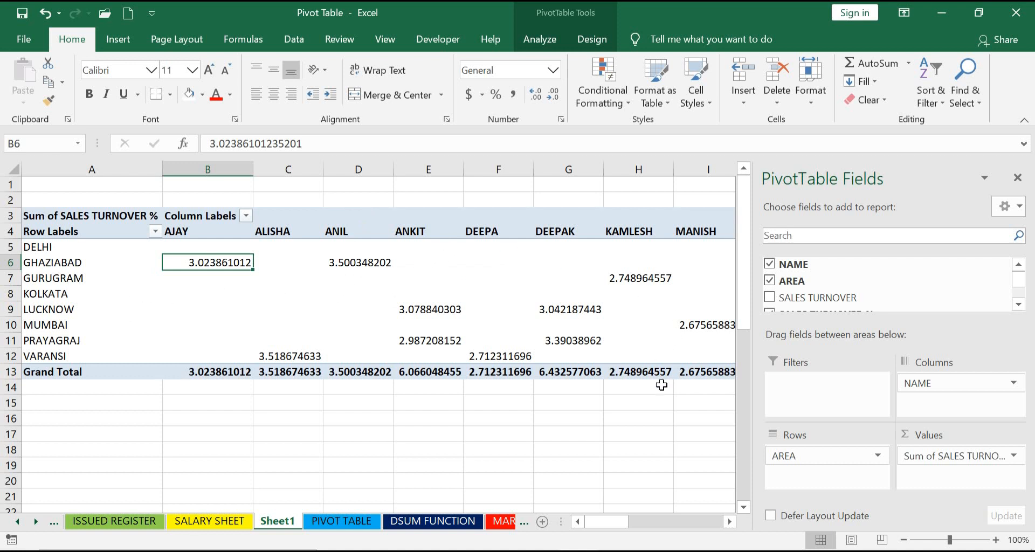
click(730, 522)
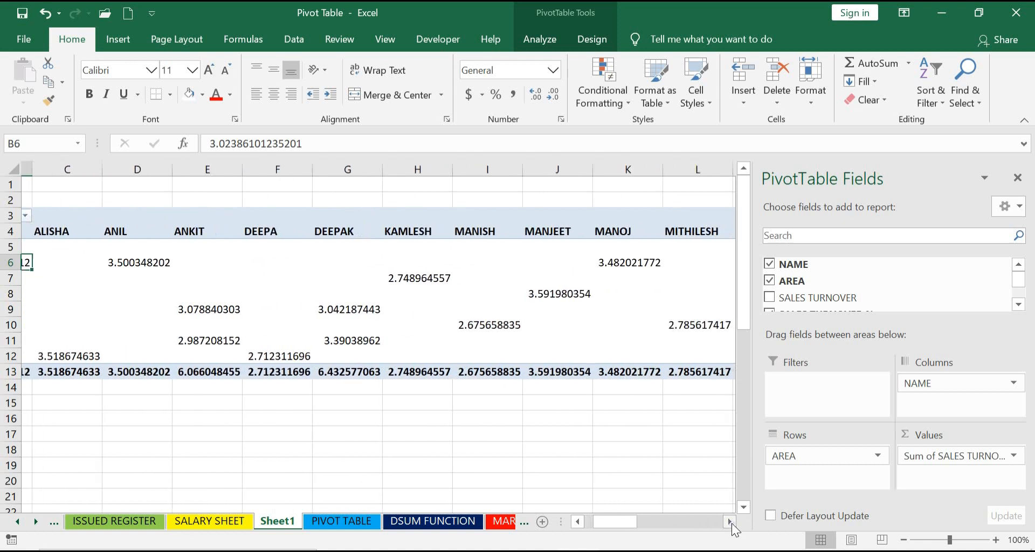
drag(732, 522, 731, 523)
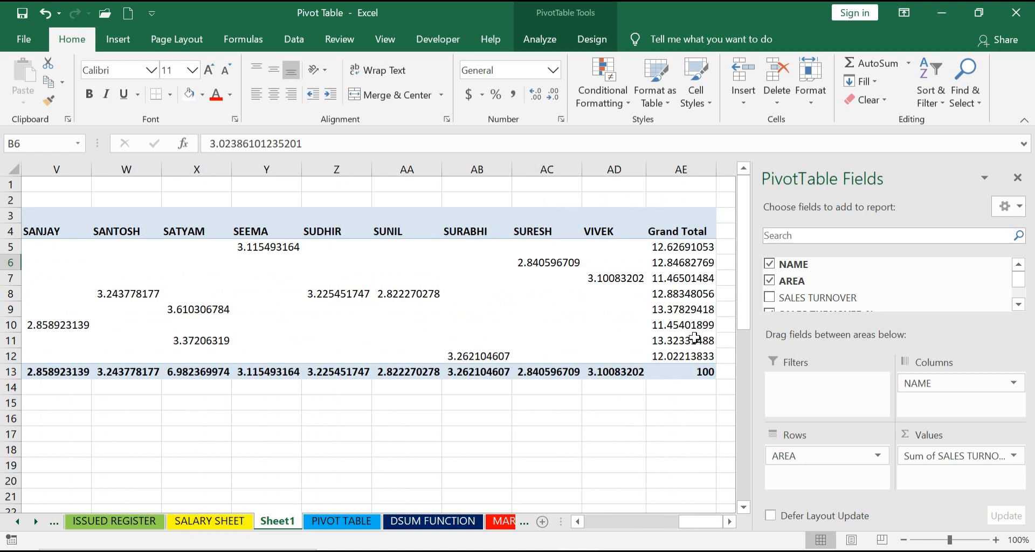
mouse_move(696, 244)
mouse_move(685, 309)
drag(709, 523, 606, 520)
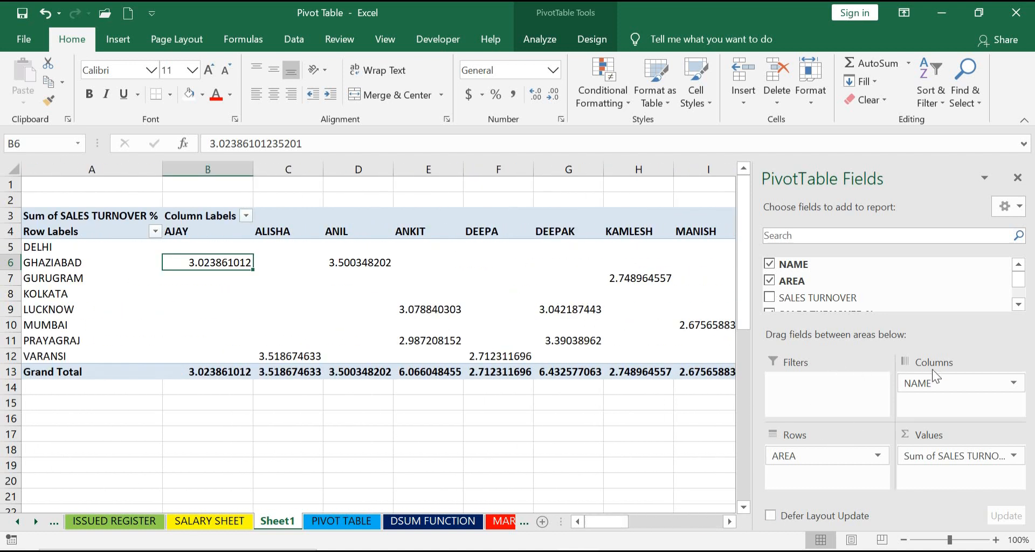
- Move the NAME field from columns to the report filter and filter the PivotTable by two individual people in turn
drag(950, 385, 815, 387)
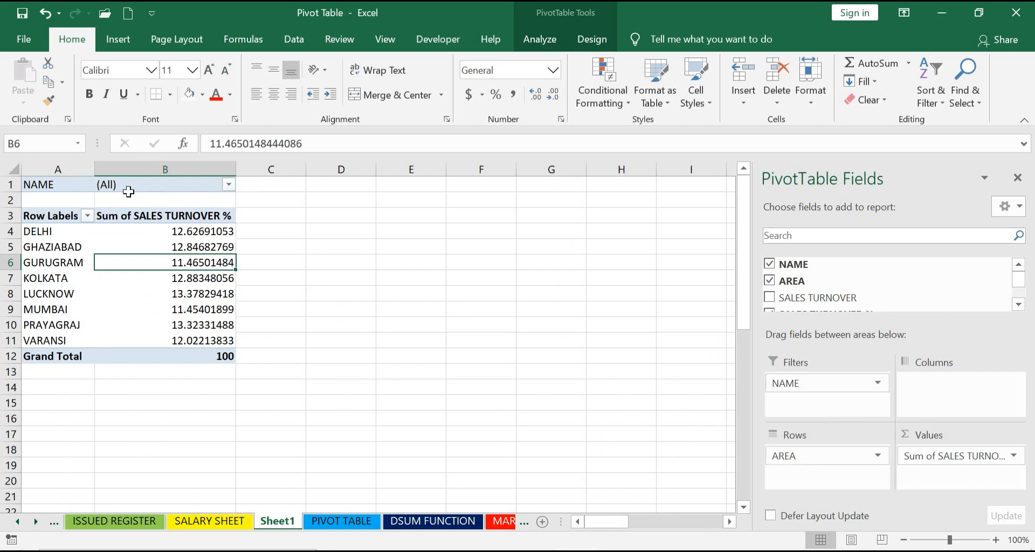
click(229, 183)
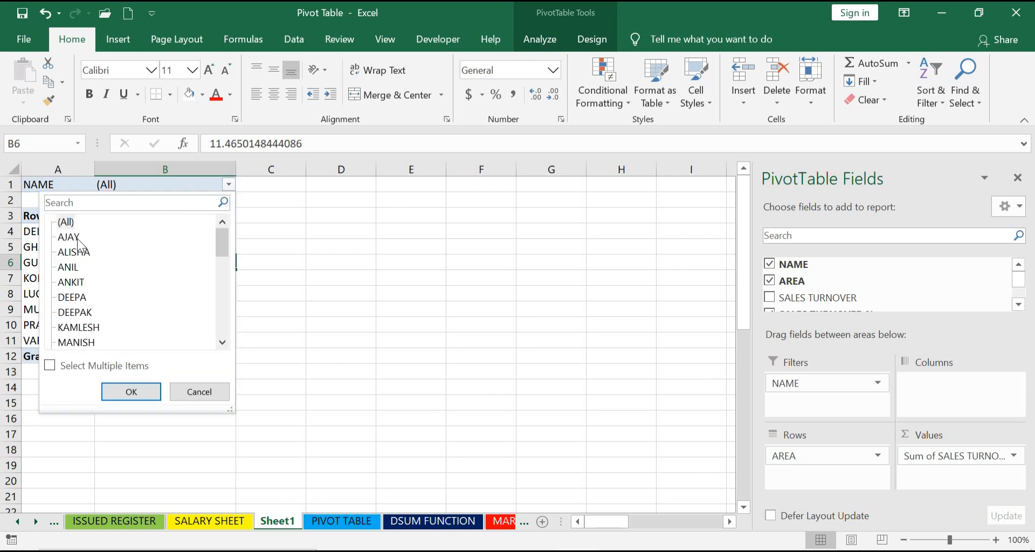
click(135, 393)
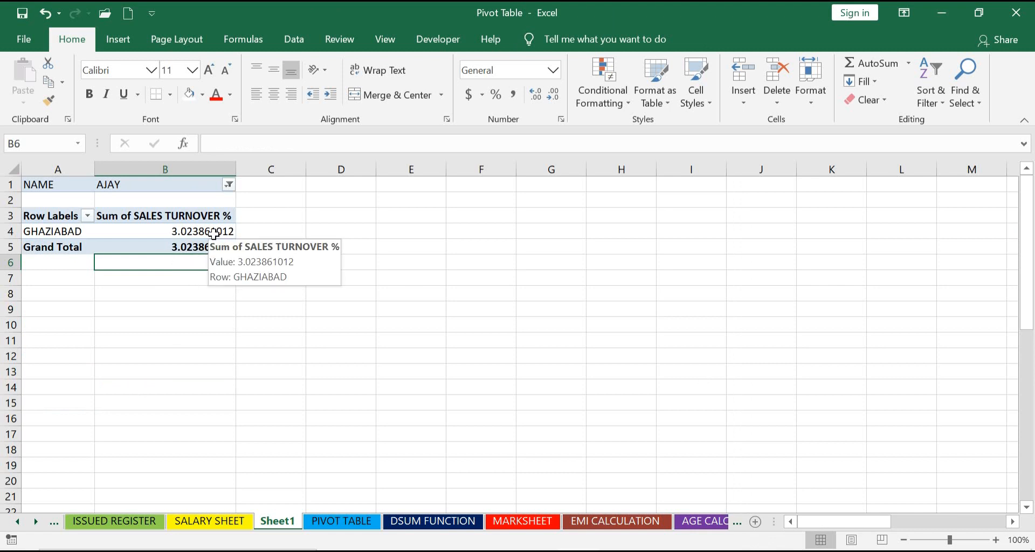
click(229, 185)
click(79, 280)
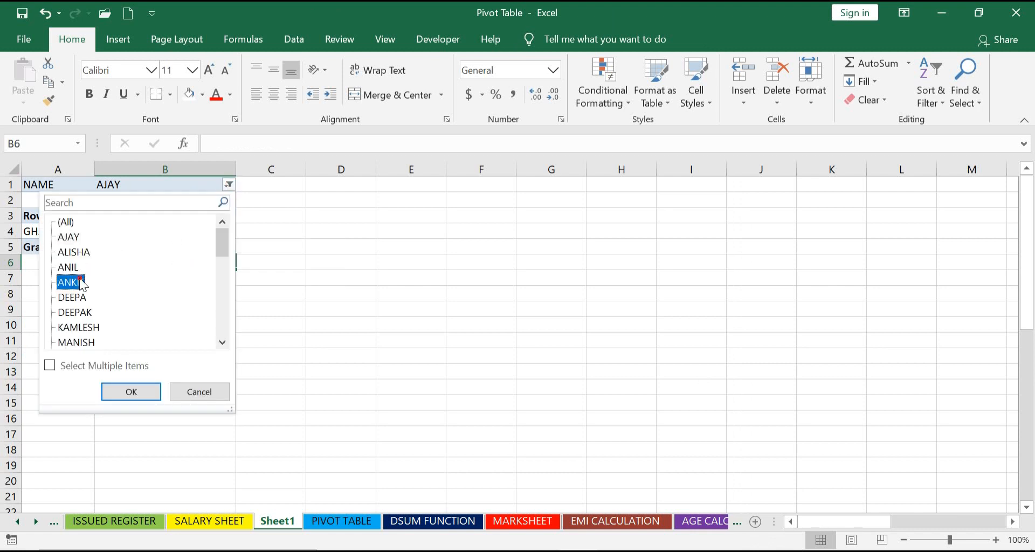
click(144, 391)
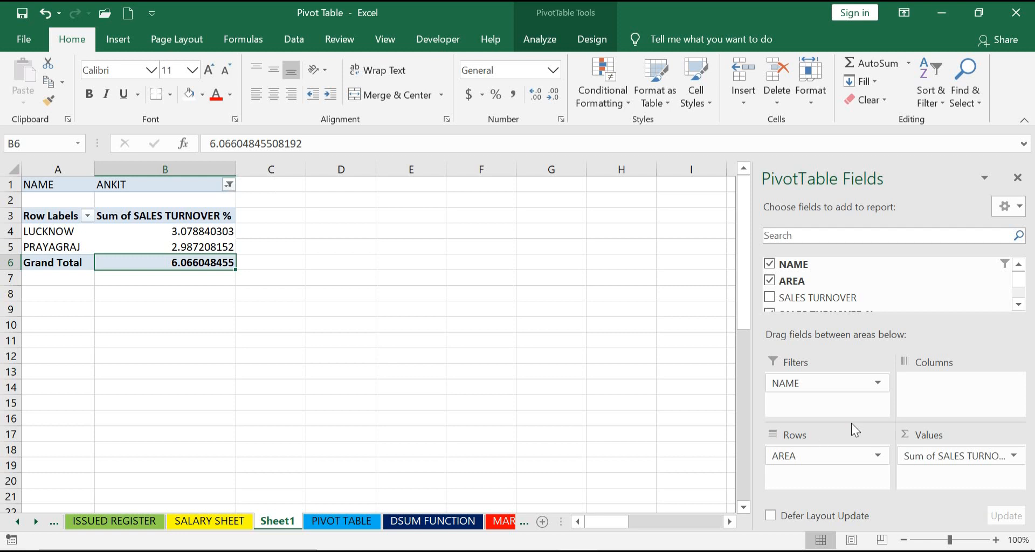
- Make AREA the report filter with NAME as the row field, and filter the PivotTable to DELHI
mouse_move(817, 382)
mouse_down()
mouse_move(832, 492)
mouse_move(815, 478)
mouse_move(814, 456)
mouse_move(834, 400)
mouse_move(811, 384)
mouse_up()
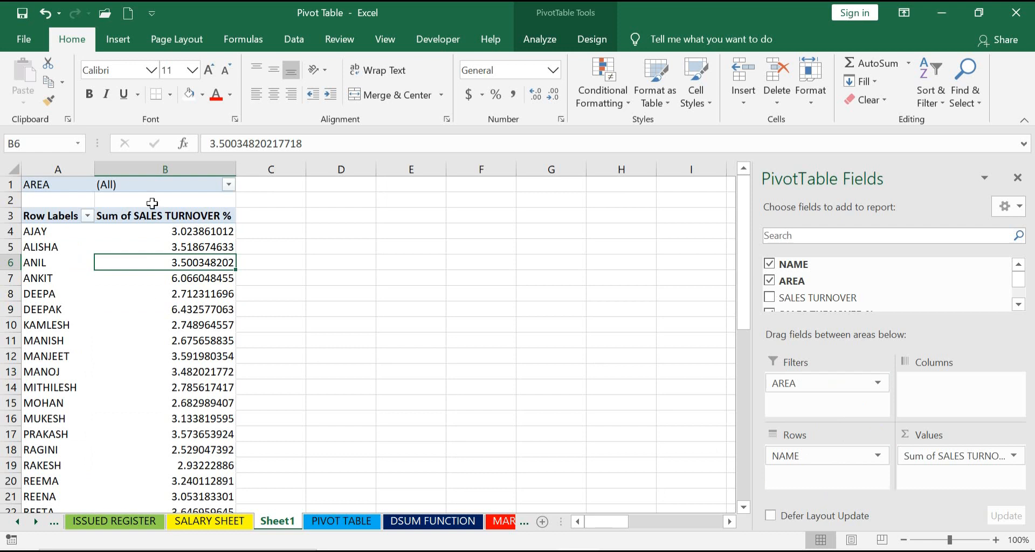
click(228, 184)
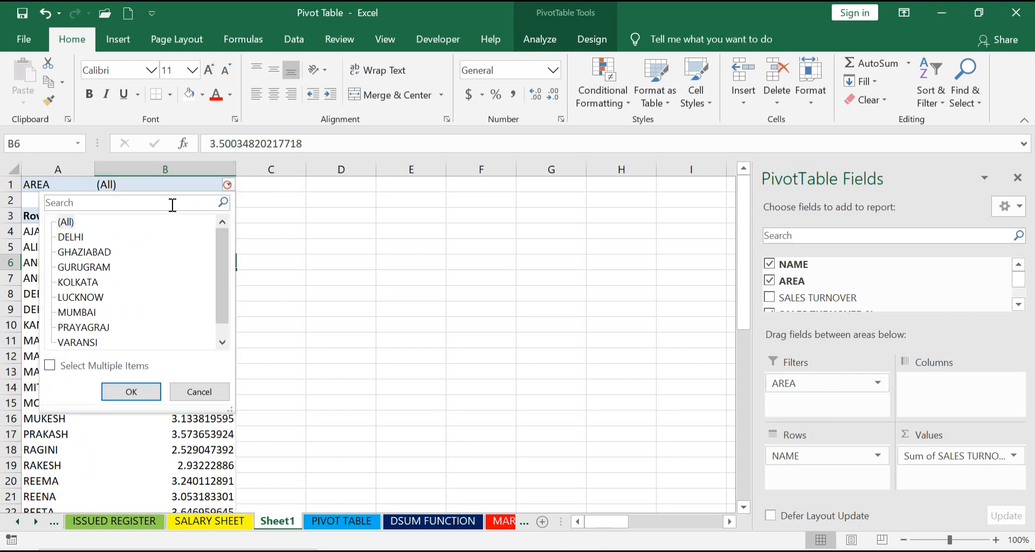
click(75, 238)
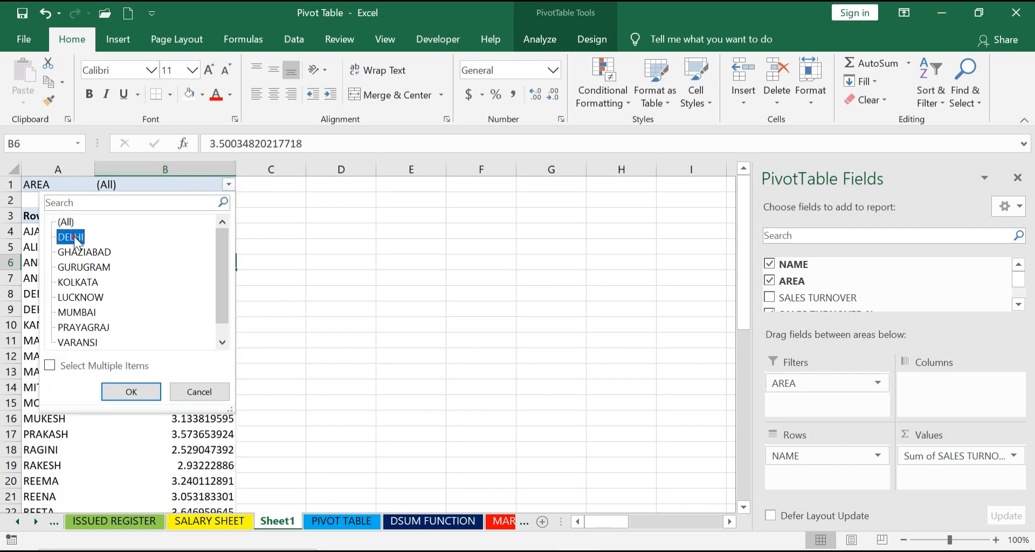
click(138, 393)
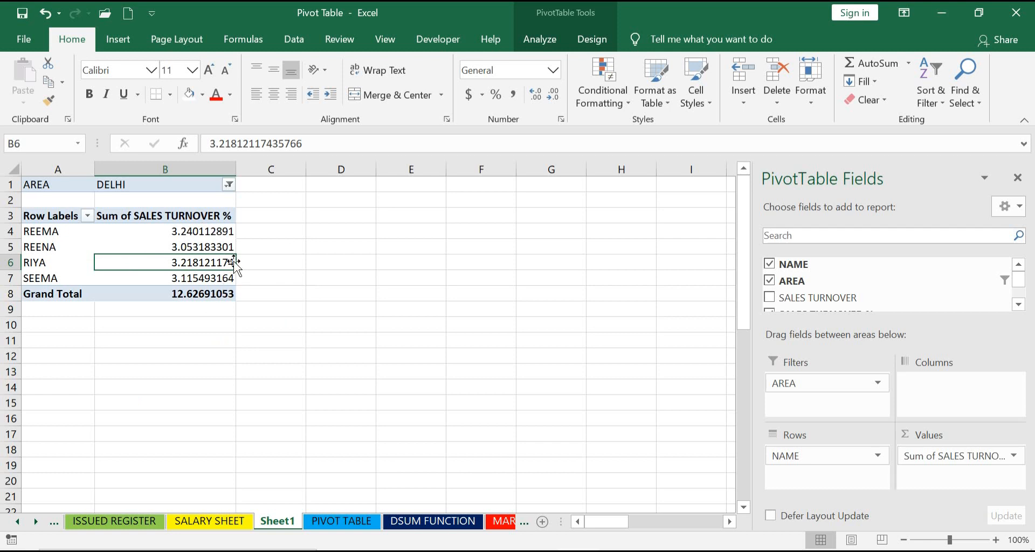
mouse_move(210, 295)
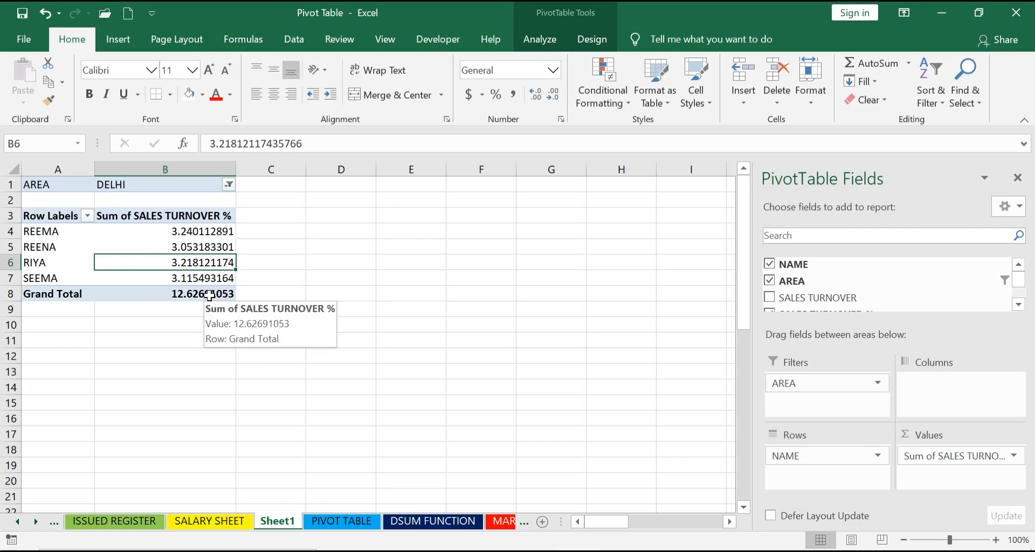
- Change the AREA report filter to GURUGRAM
click(229, 184)
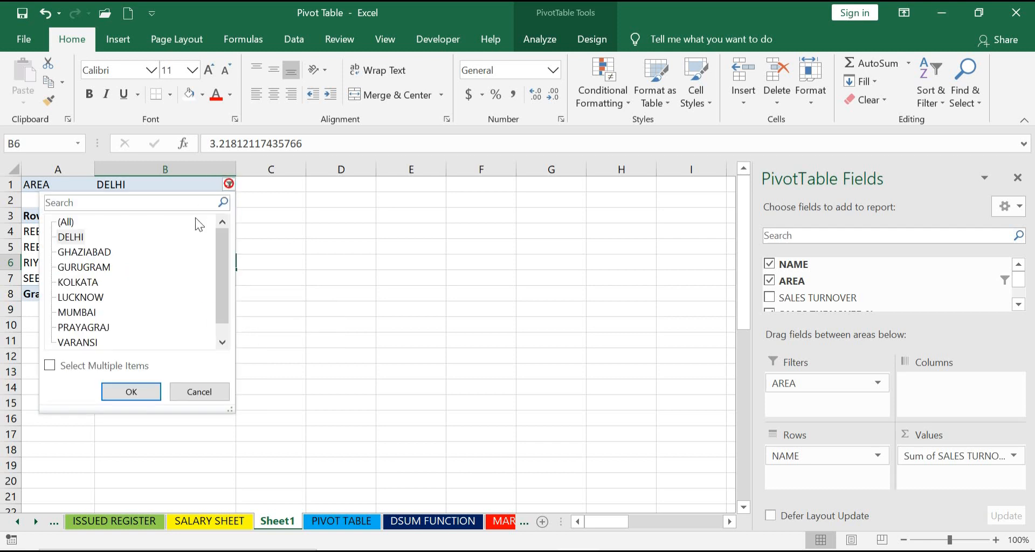
click(103, 267)
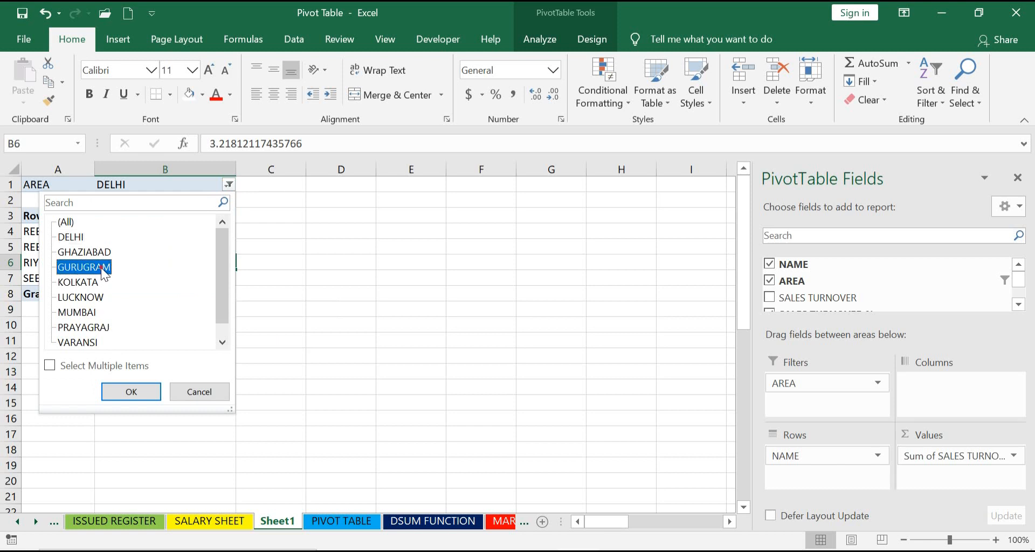
click(137, 387)
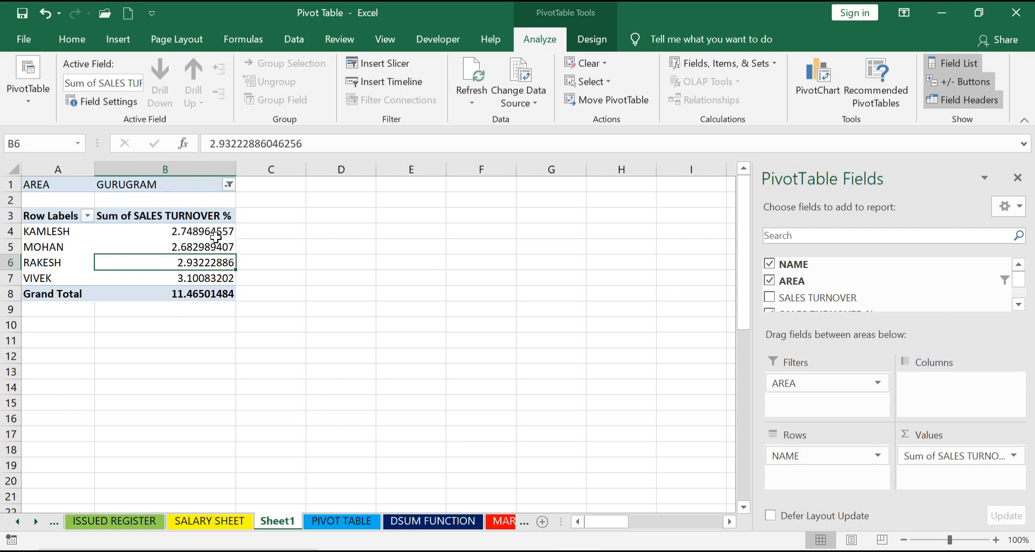
- Arrange the row fields with NAME nested under AREA, leaving the report filter empty, and close the field list
drag(805, 383, 808, 487)
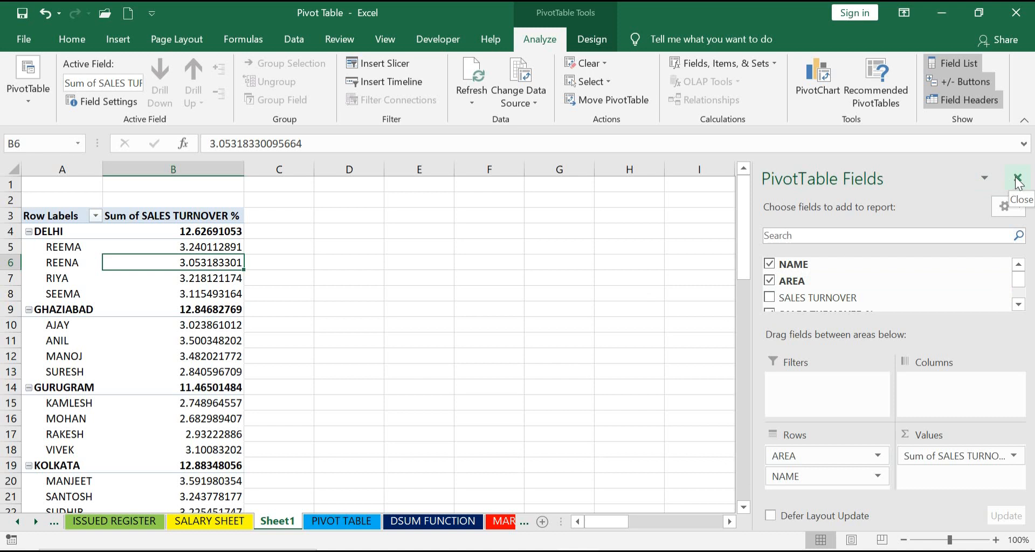
click(426, 291)
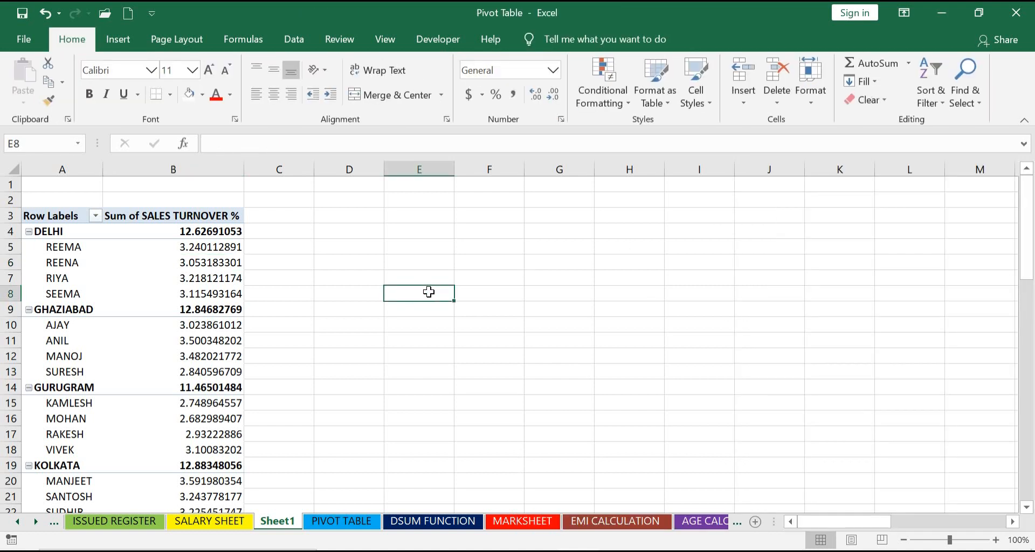
click(208, 276)
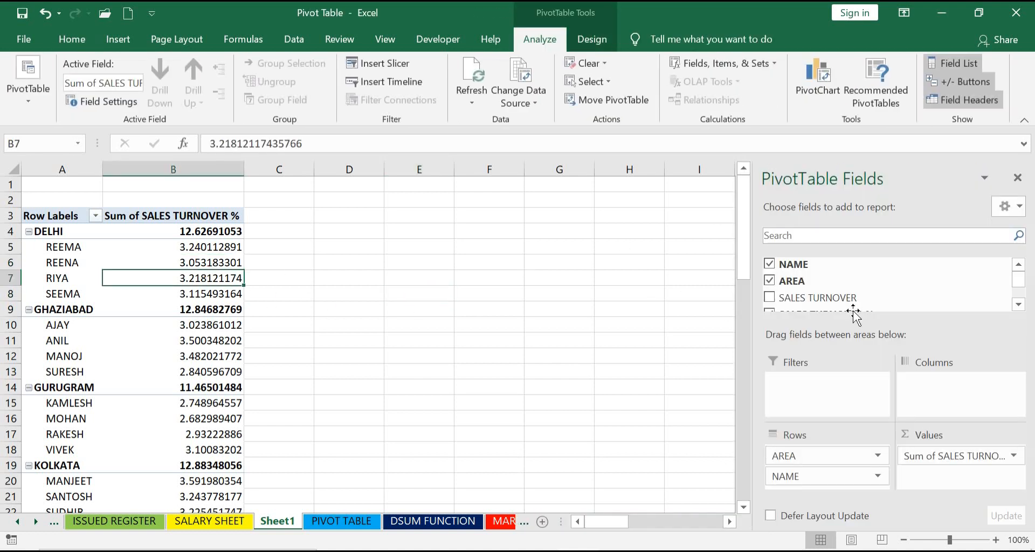
click(1019, 179)
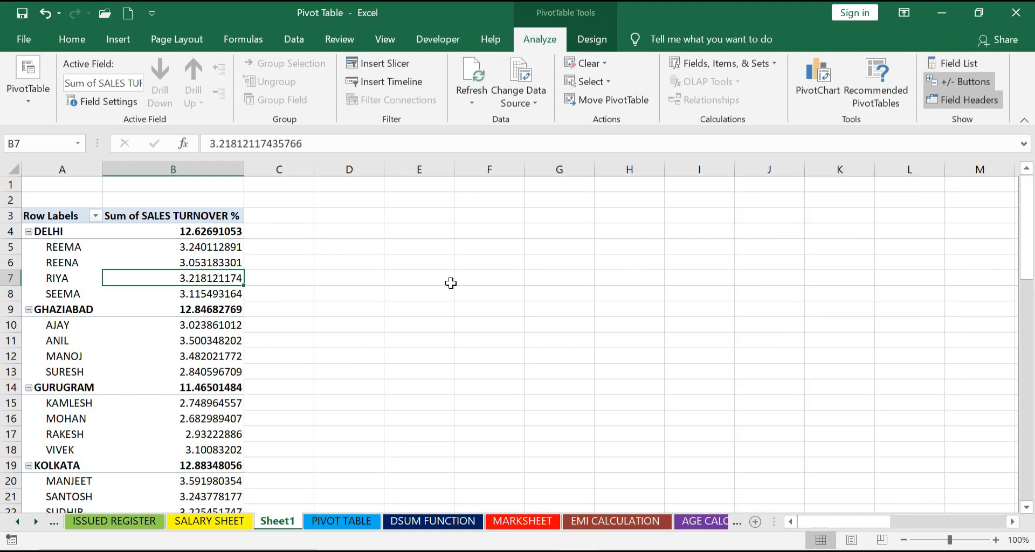
click(217, 322)
click(213, 360)
click(206, 291)
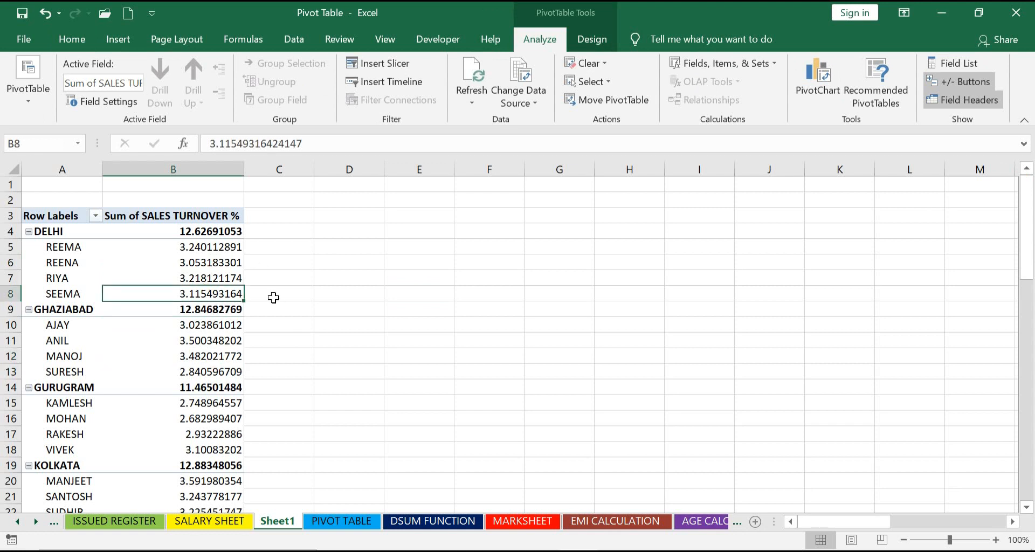
- Show the PivotTable field list again, and select cells outside and inside the PivotTable to toggle its display
mouse_move(168, 340)
click(961, 63)
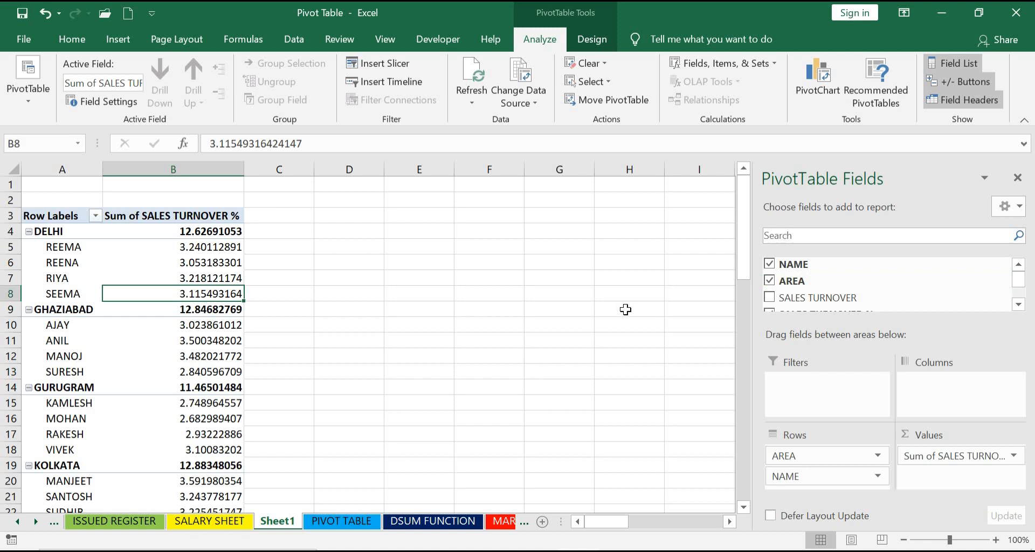
click(426, 301)
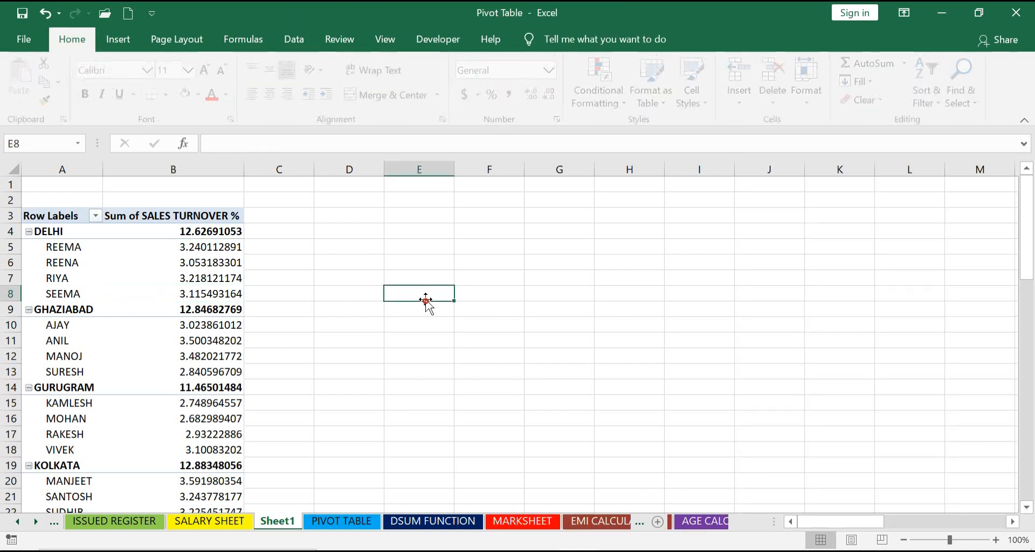
click(178, 344)
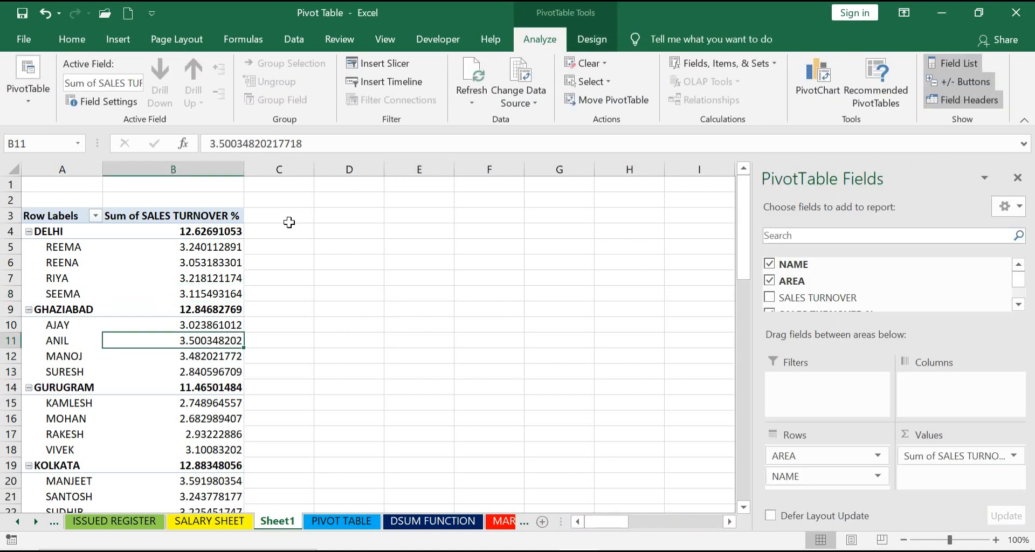
mouse_move(201, 282)
click(418, 307)
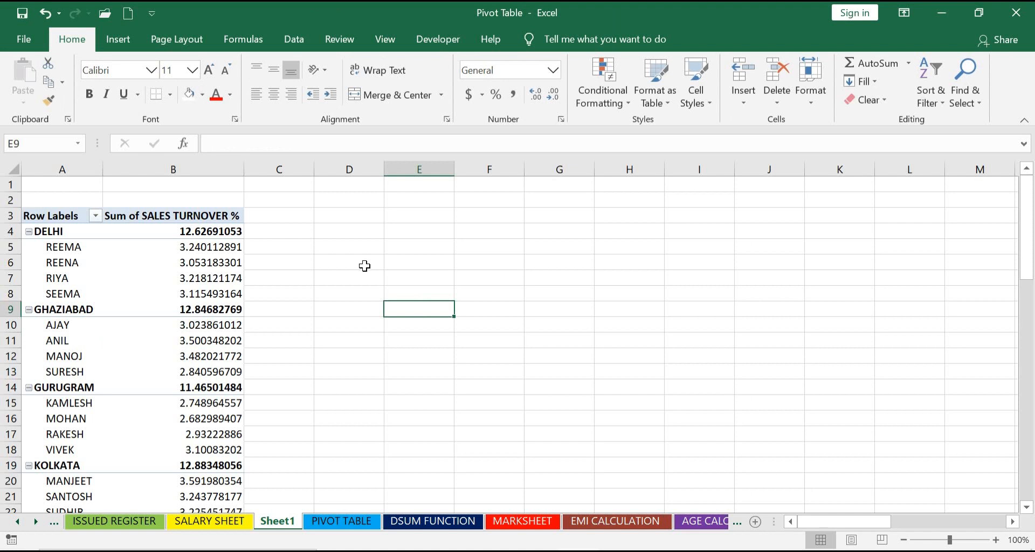
- Try several light PivotTable styles on the table and apply the orange one with shaded area rows
click(214, 276)
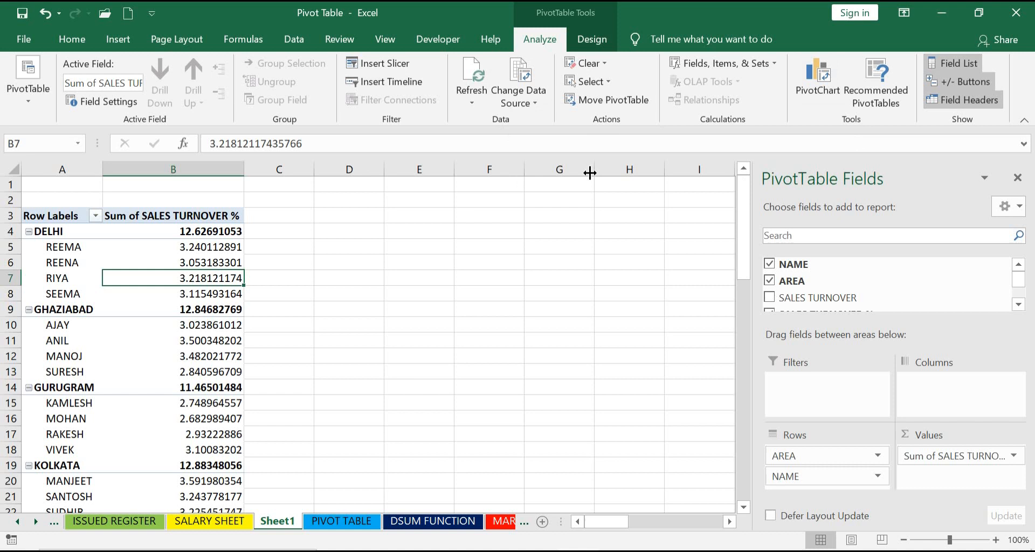
click(591, 38)
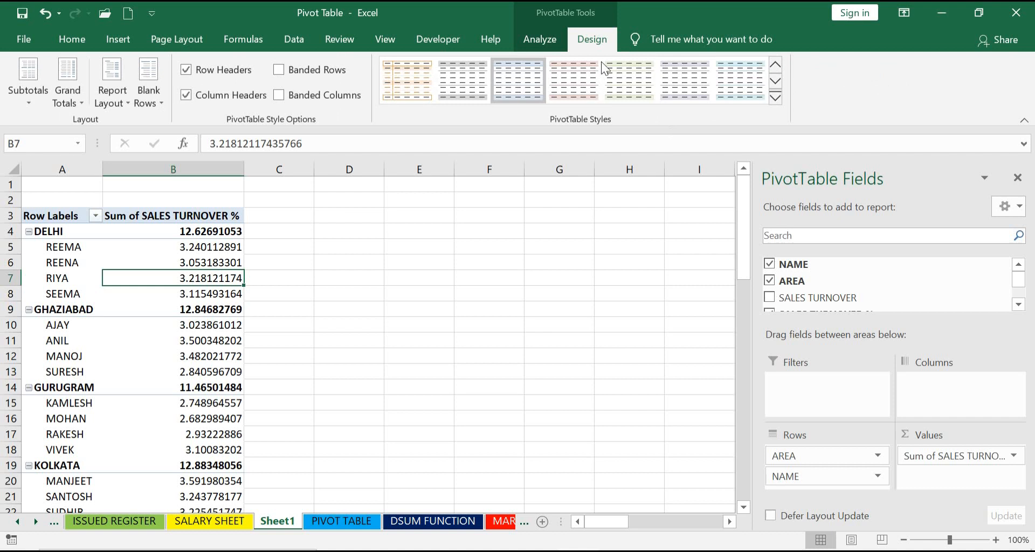
click(564, 81)
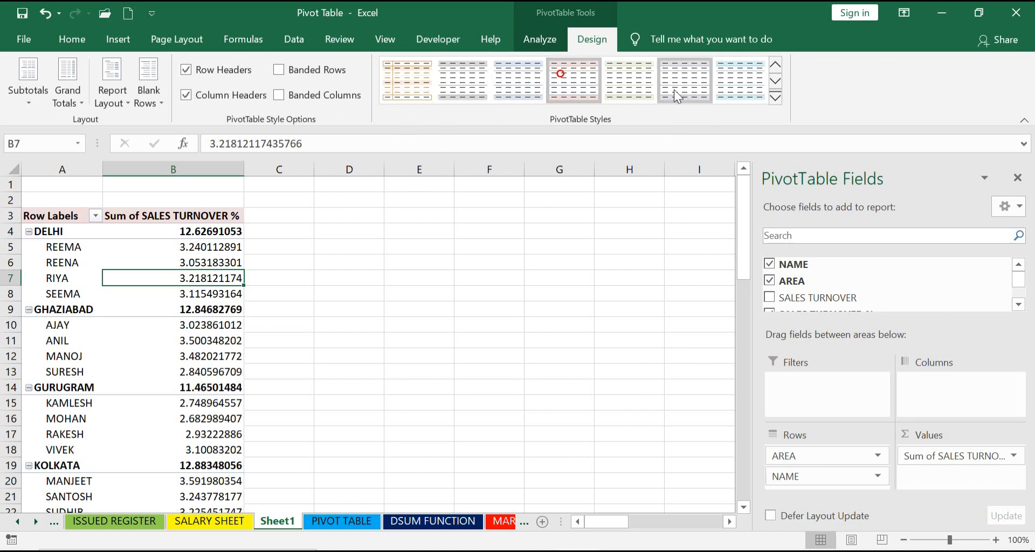
click(740, 81)
click(429, 88)
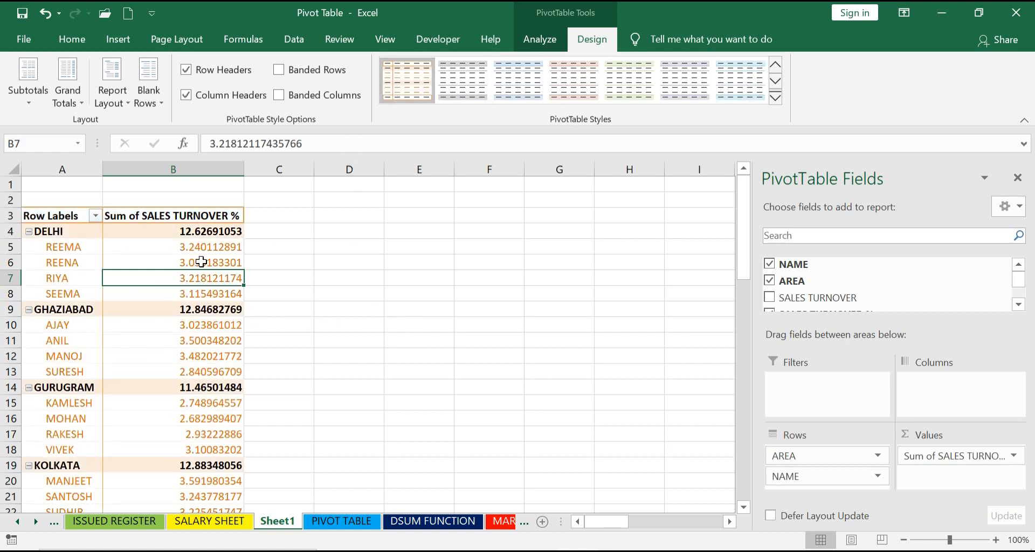
- Turn on Banded Rows and Banded Columns for the PivotTable and turn both off again
click(283, 70)
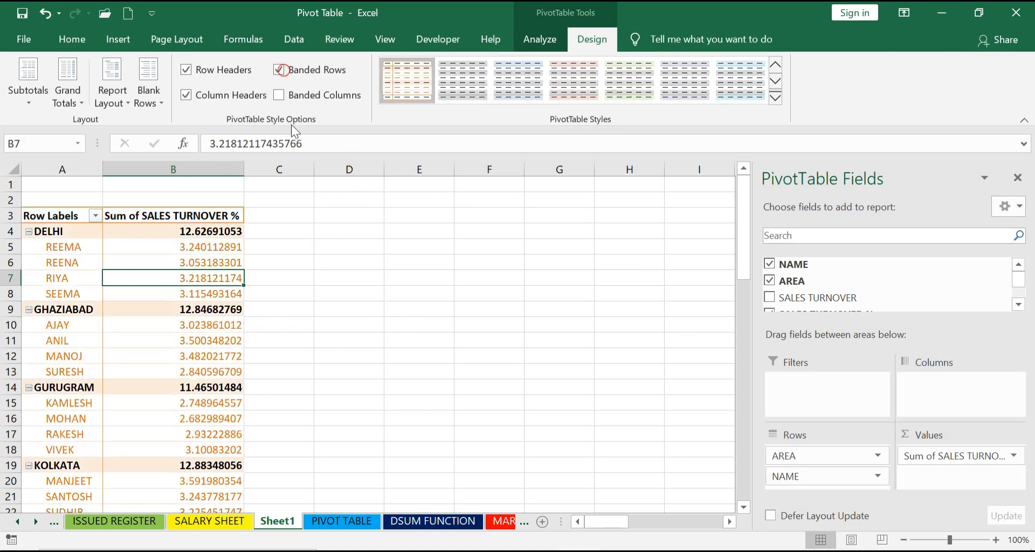
click(280, 95)
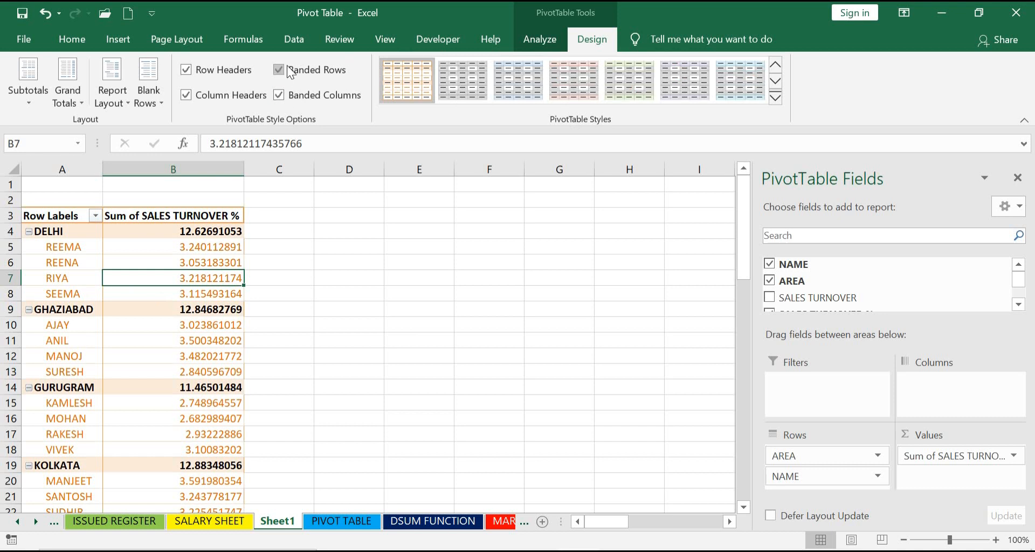
click(280, 69)
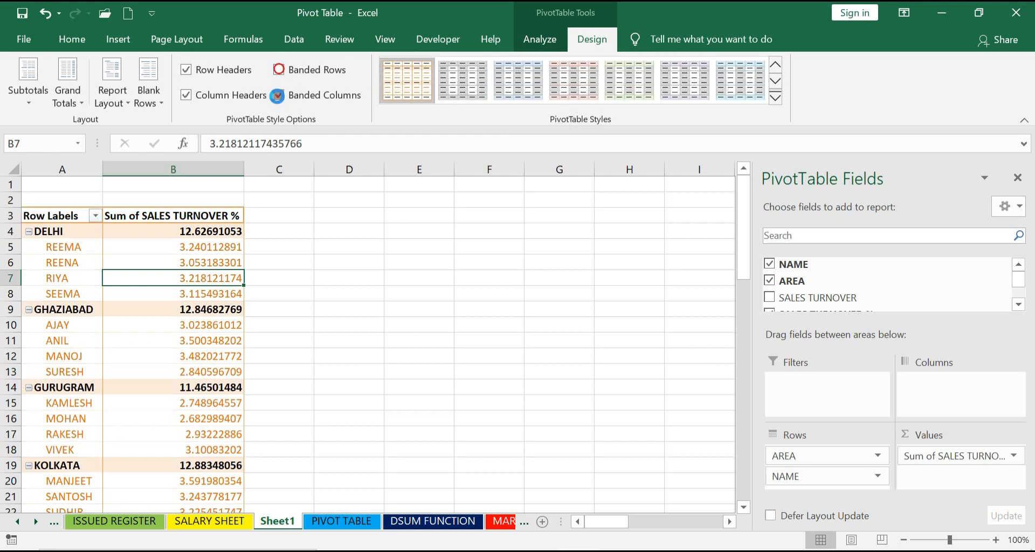
click(278, 95)
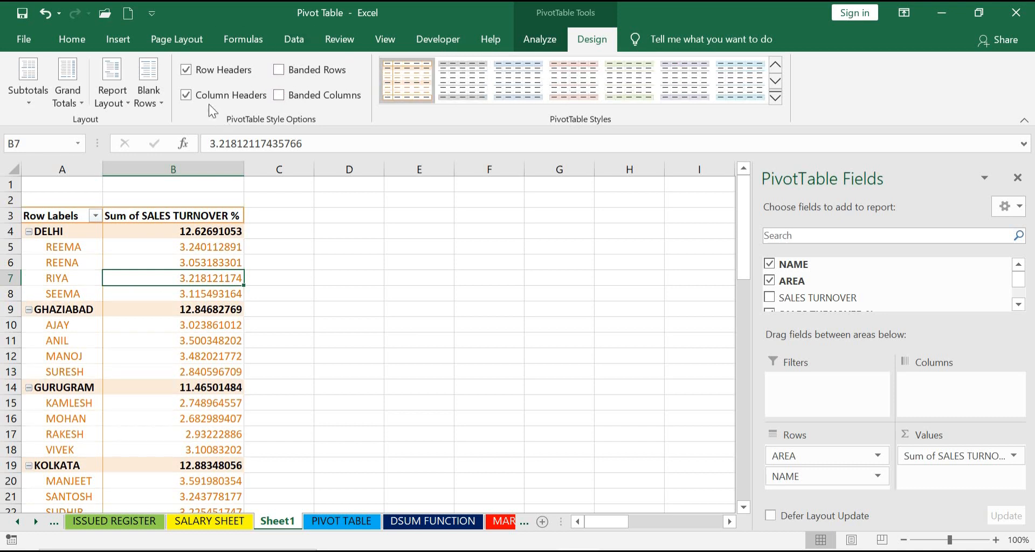
- Turn off Row Headers and Column Headers for the PivotTable and turn both on again
click(183, 94)
click(186, 69)
click(186, 95)
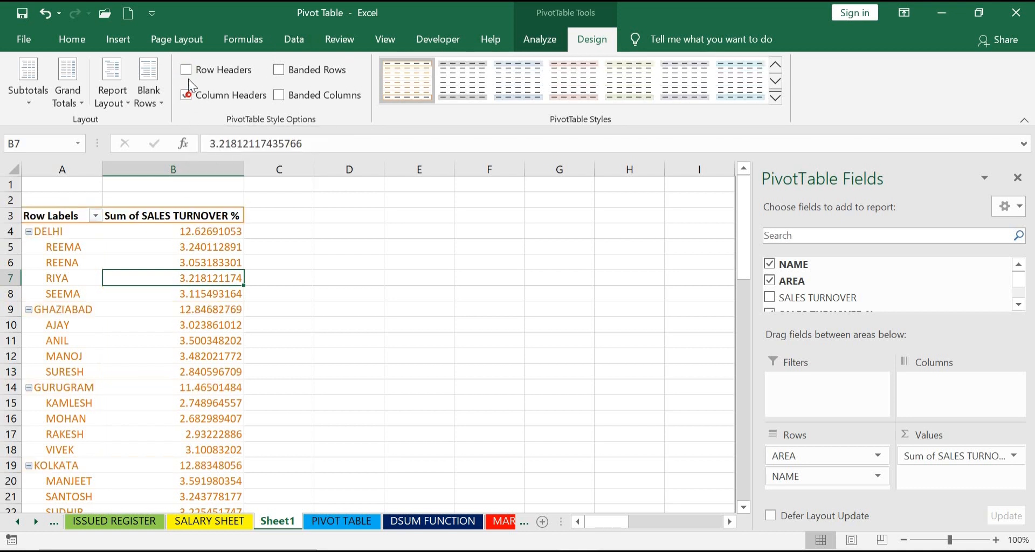
click(186, 70)
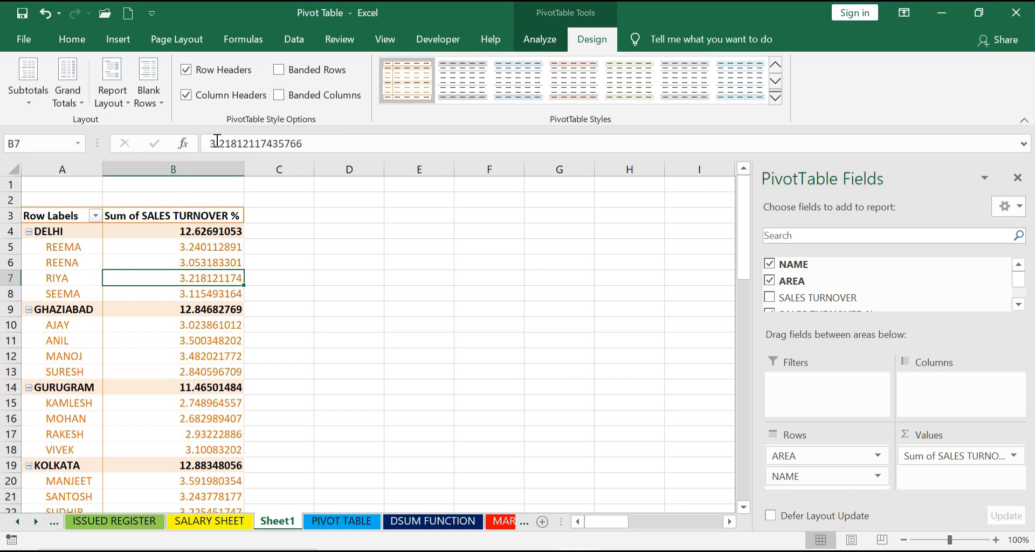
- Hide the PivotTable's subtotals, and switch to showing all subtotals at the bottom of each group
click(28, 103)
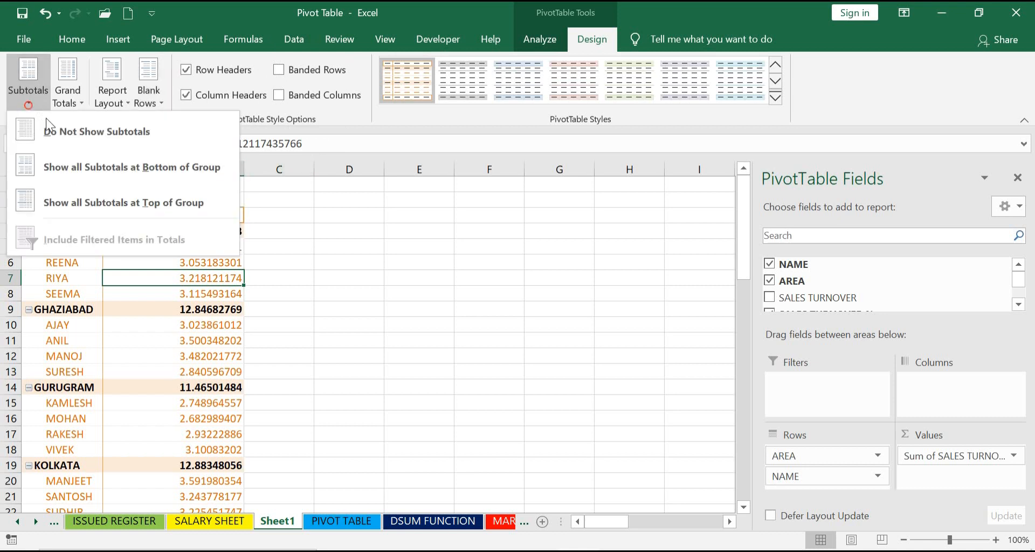
click(98, 133)
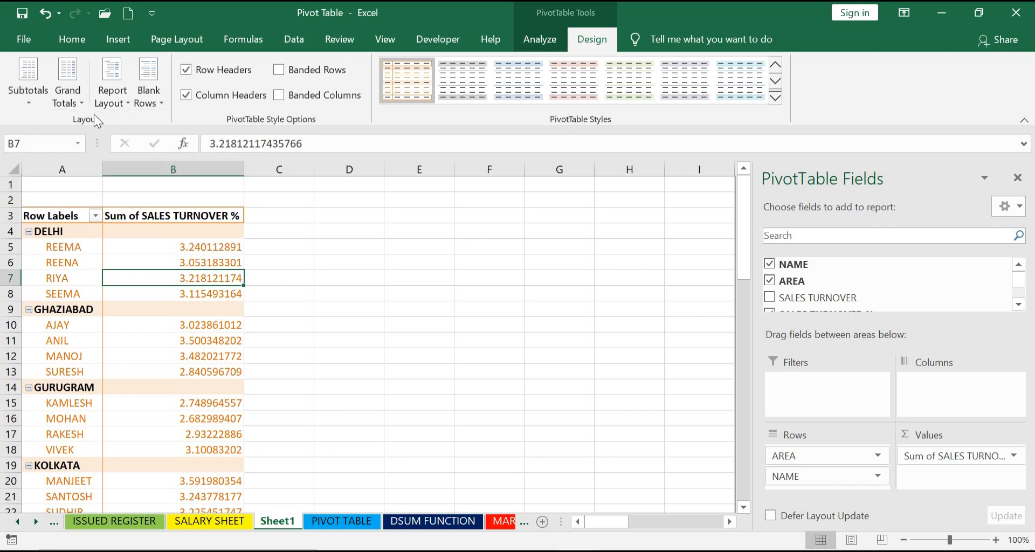
click(34, 106)
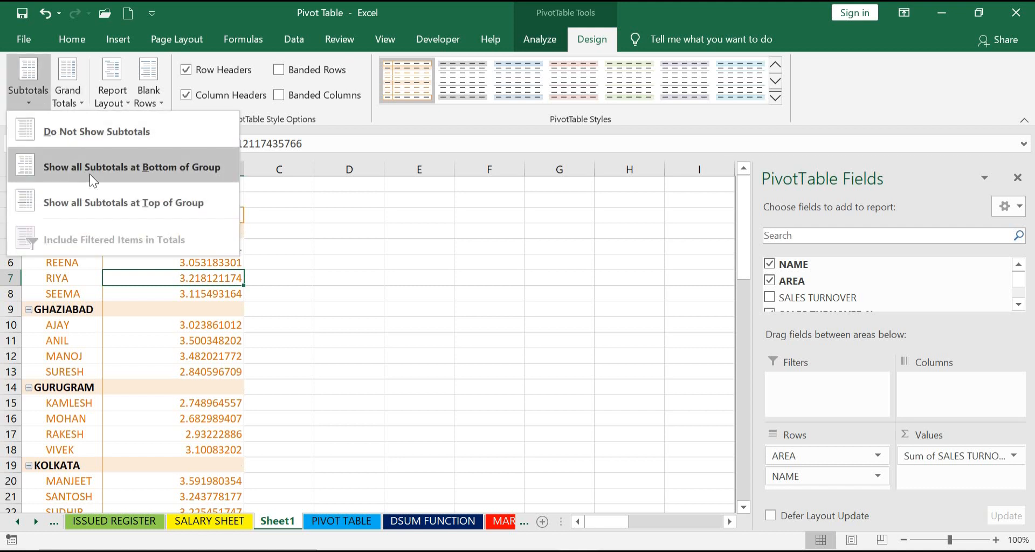
click(129, 167)
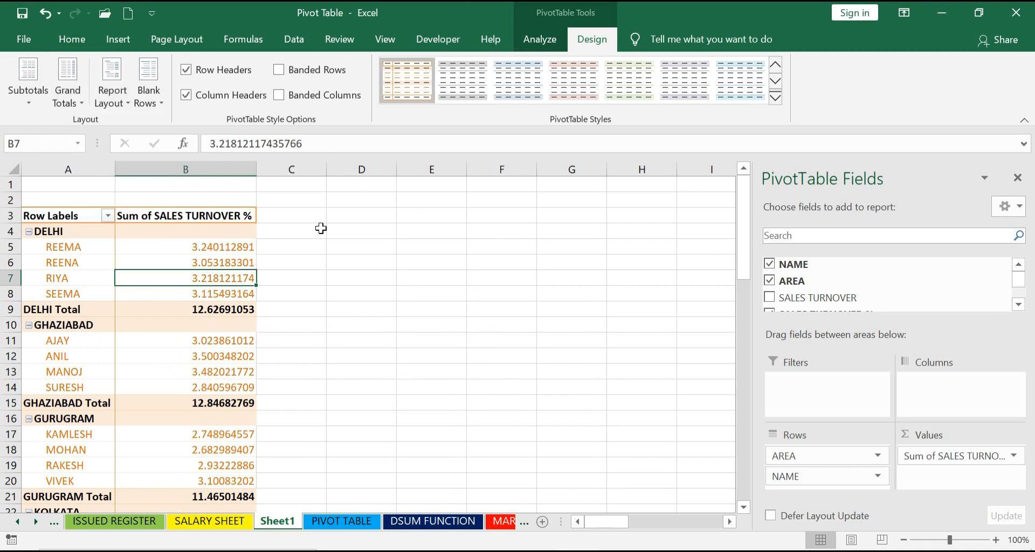
- Try several other light PivotTable styles and return to the orange style
click(476, 80)
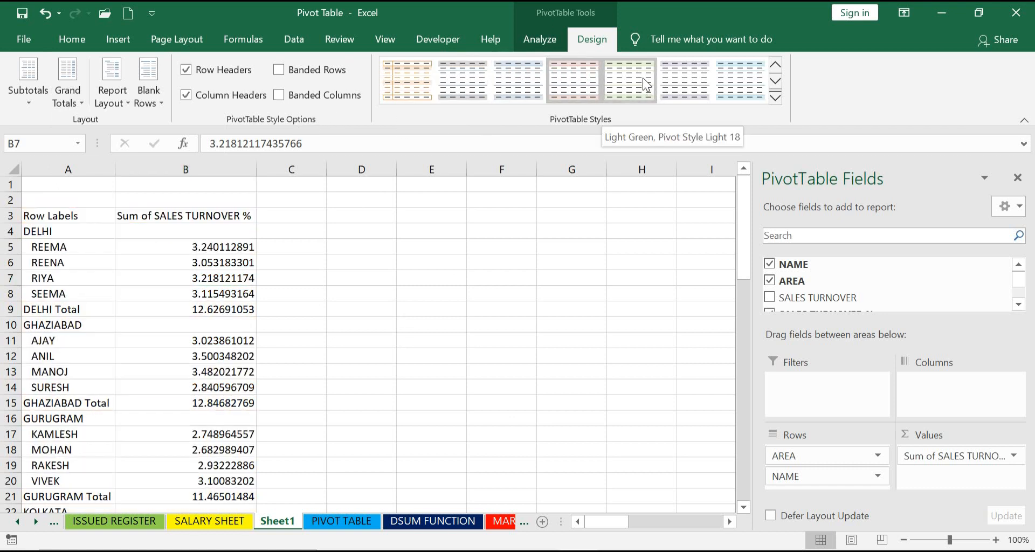
click(683, 73)
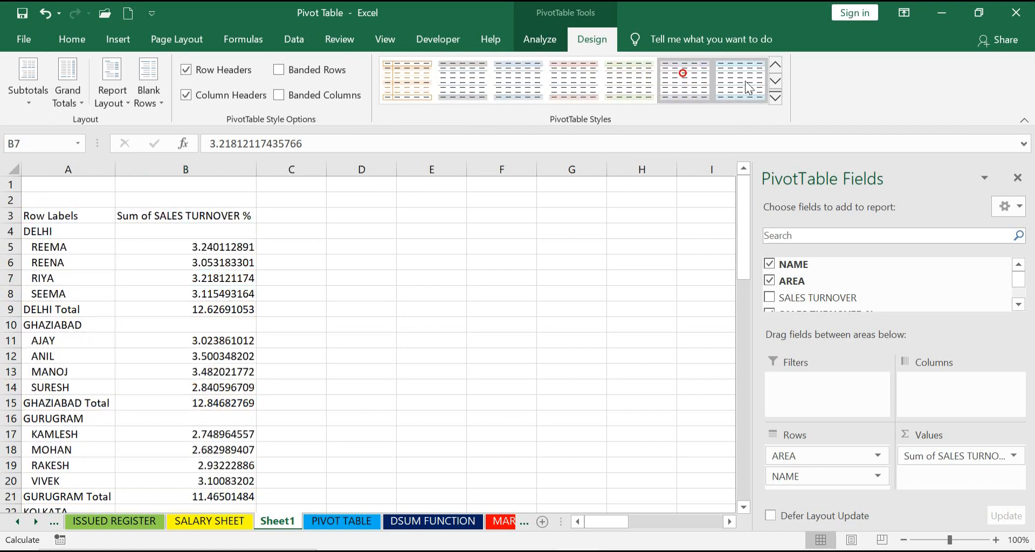
click(590, 79)
click(410, 88)
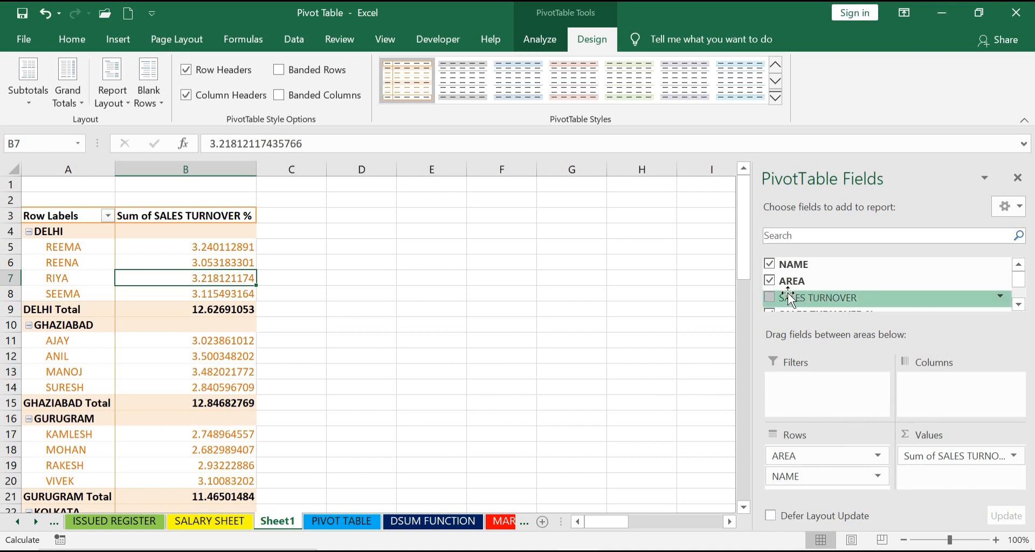
- Remove NAME from the PivotTable, insert a clustered column PivotChart by AREA, and move the chart clear of the table
click(769, 265)
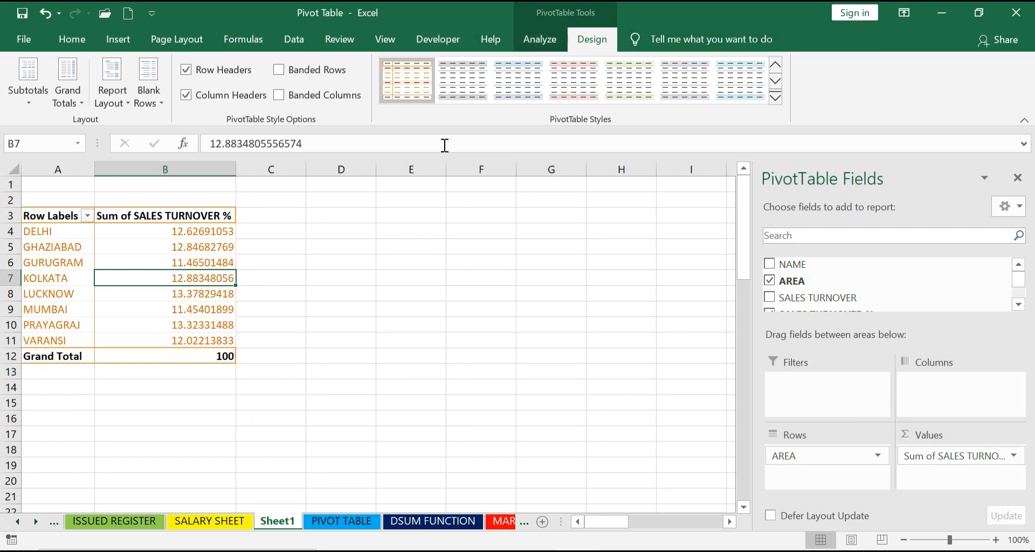
click(538, 39)
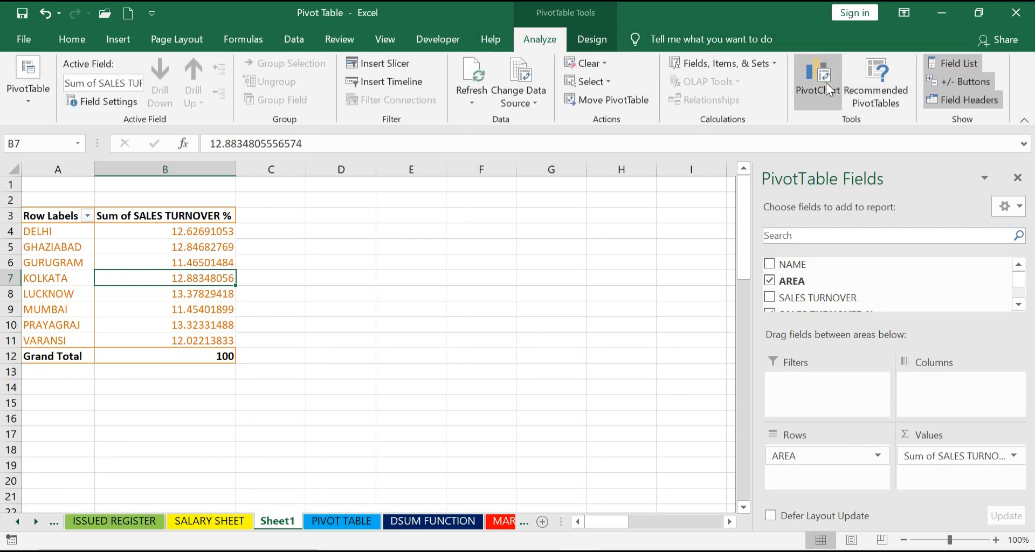
click(819, 81)
click(667, 496)
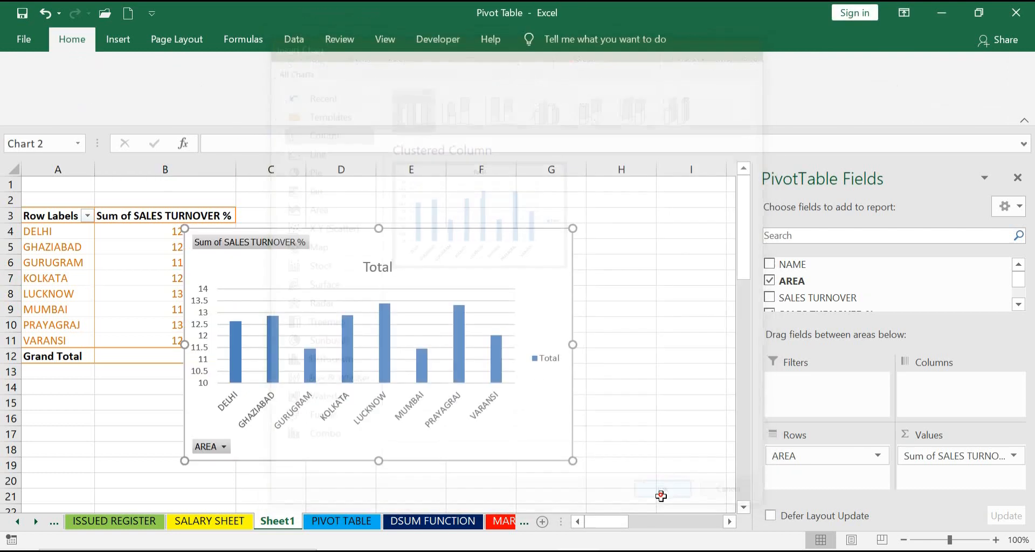
drag(419, 228, 459, 230)
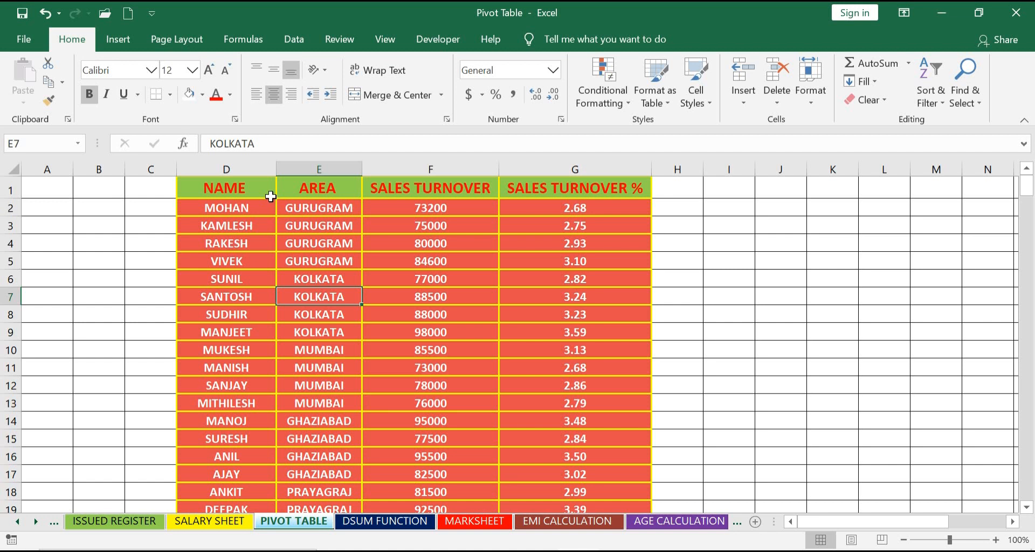
- Insert the recommended PivotTable "Sum of SALES TURNOVER % by AREA" from the source data on the PIVOT TABLE sheet
click(116, 37)
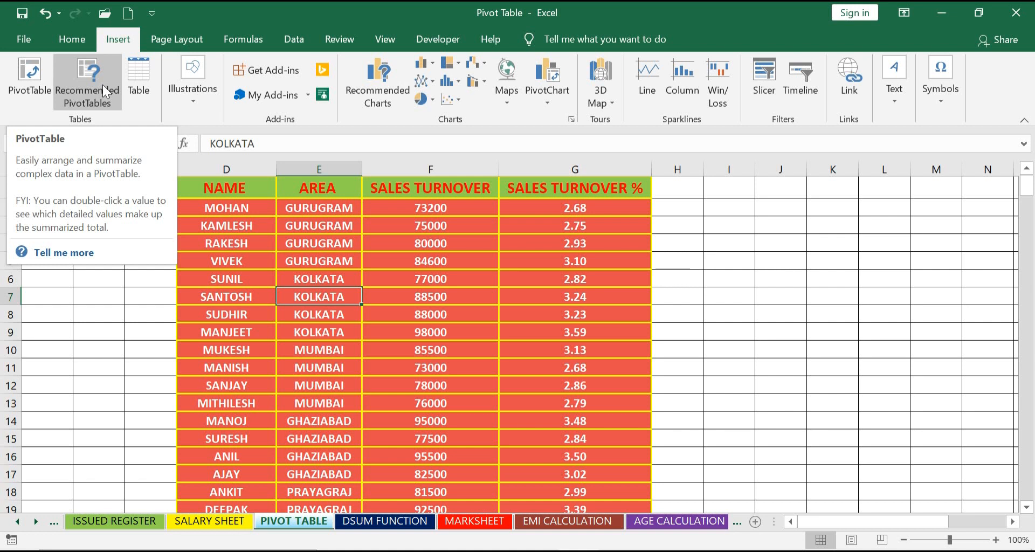
click(86, 74)
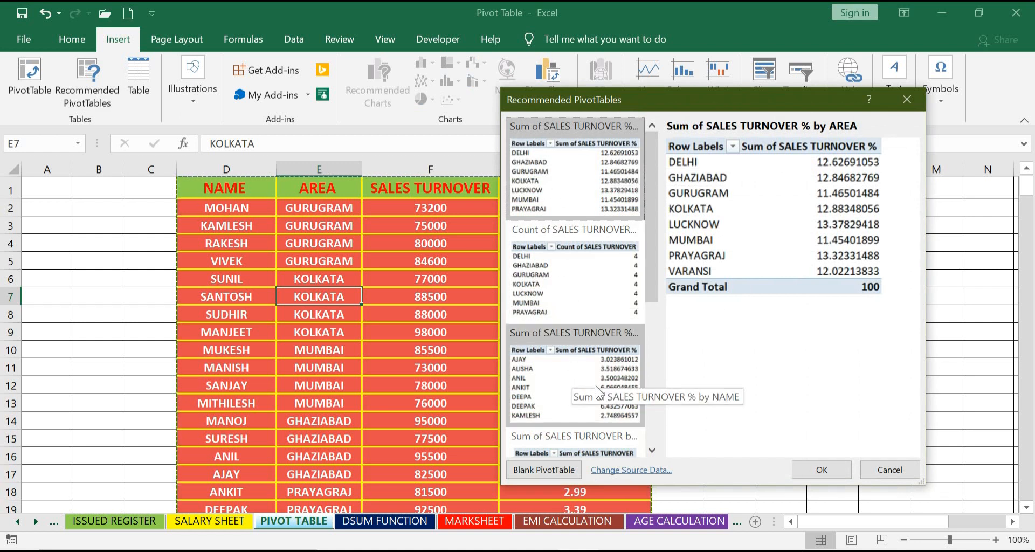
scroll(593, 387, down, 3)
scroll(597, 293, up, 3)
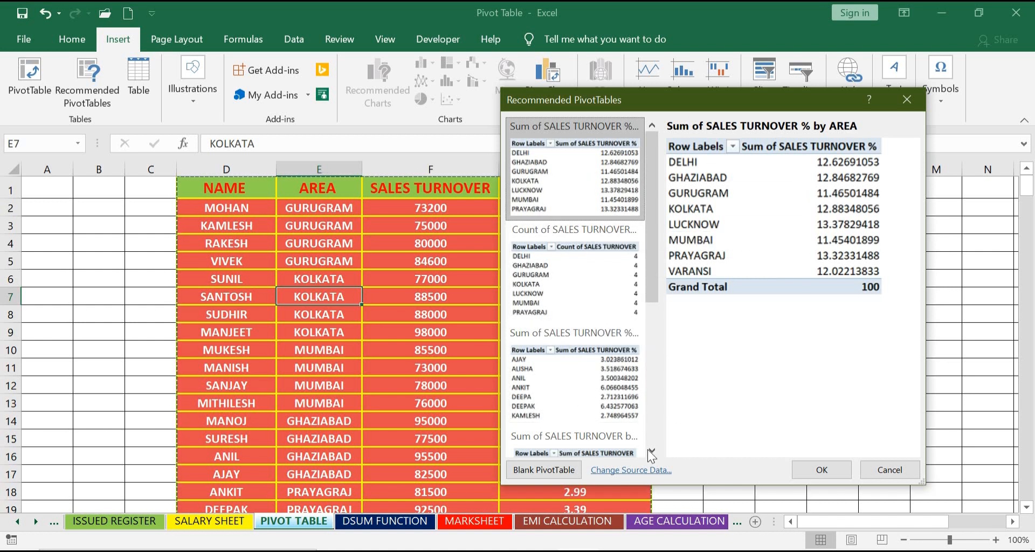
click(815, 470)
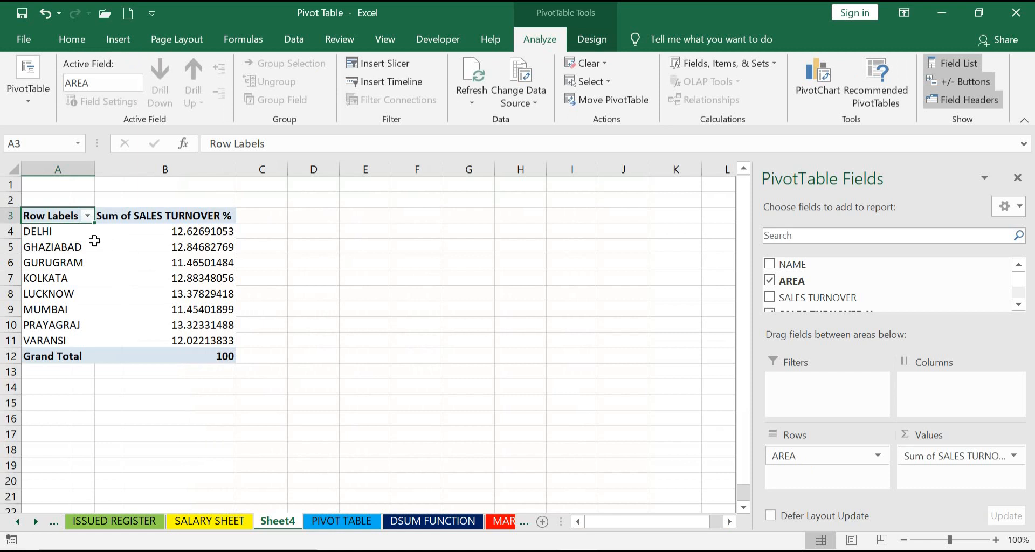
- Add the NAME field under AREA in the new PivotTable and remove it again, twice over
mouse_move(192, 302)
mouse_move(155, 273)
click(769, 264)
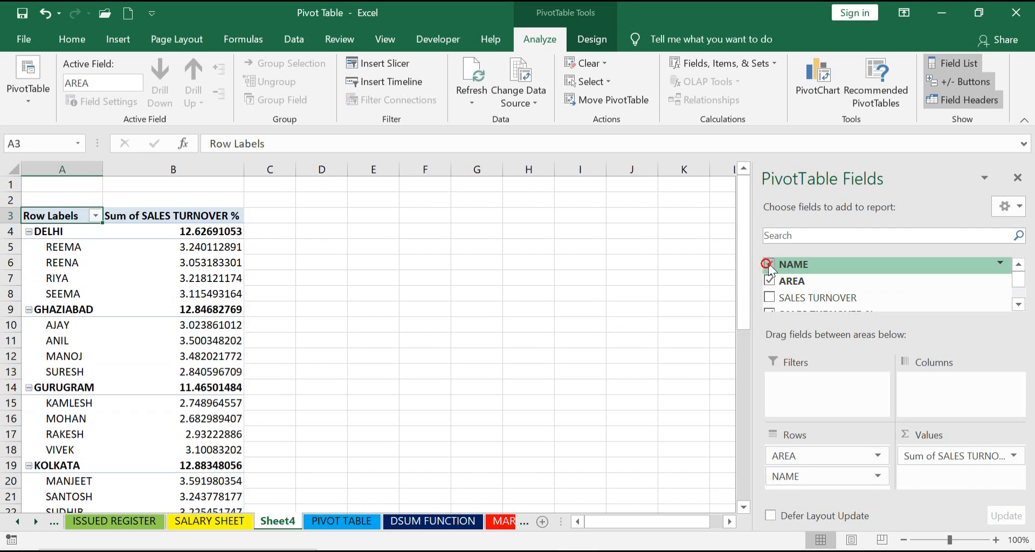
click(770, 264)
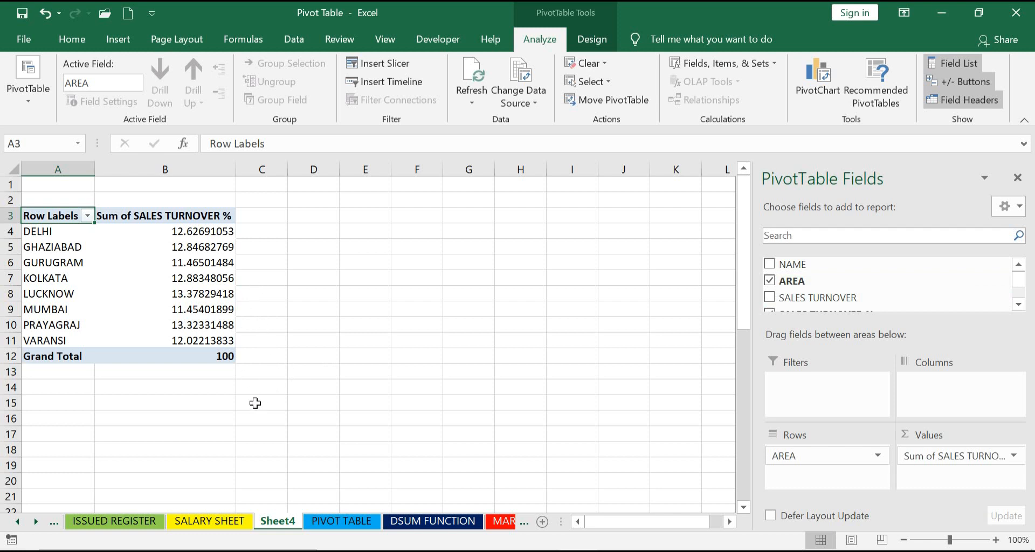
click(769, 264)
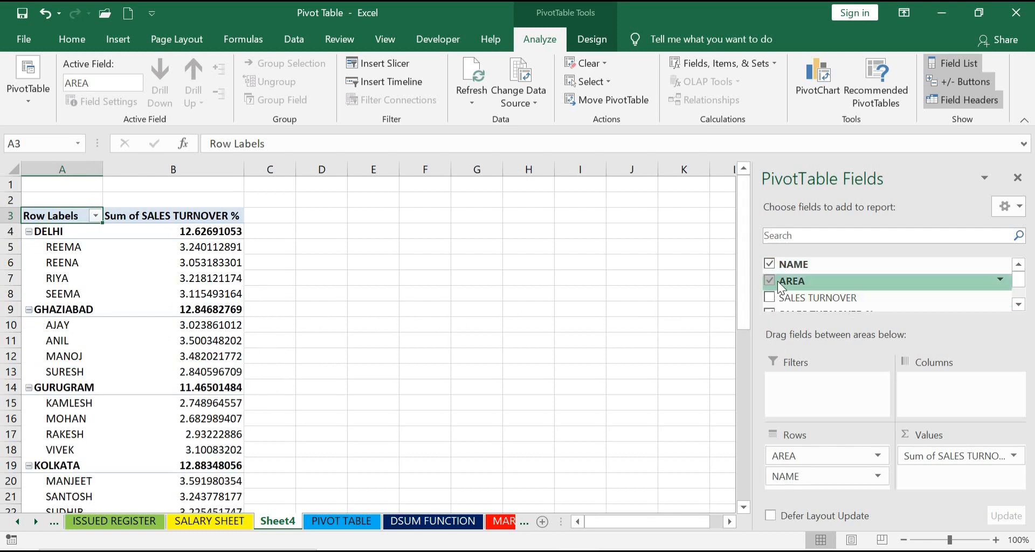
click(769, 264)
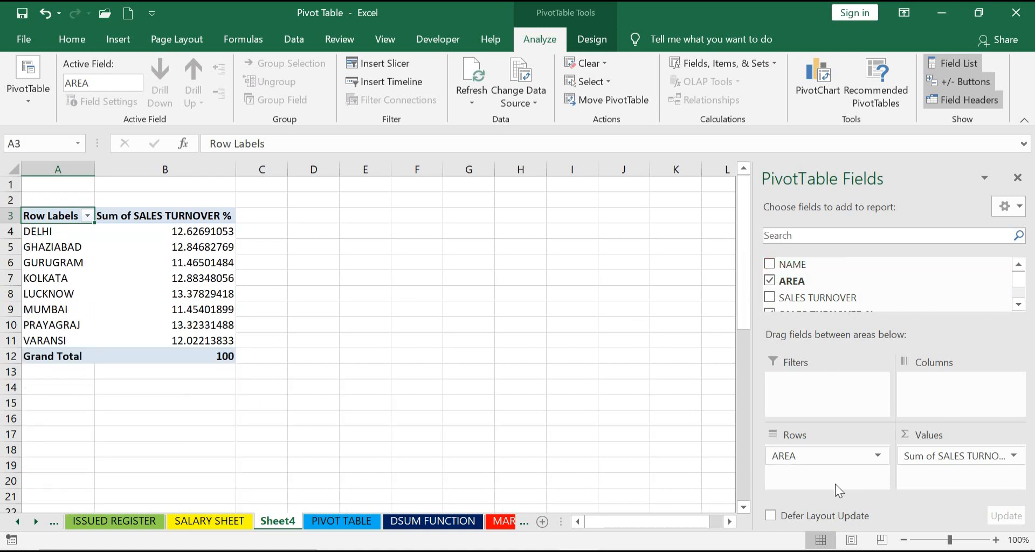
- Add NAME to the PivotTable, place it in the columns, and move it to the report filter
click(770, 264)
drag(813, 481, 936, 393)
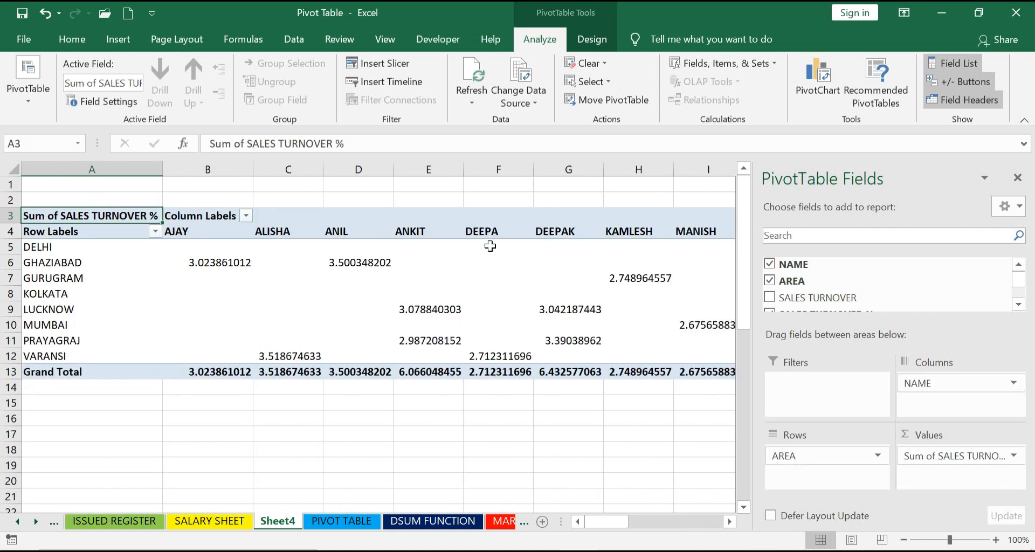
drag(935, 383, 803, 397)
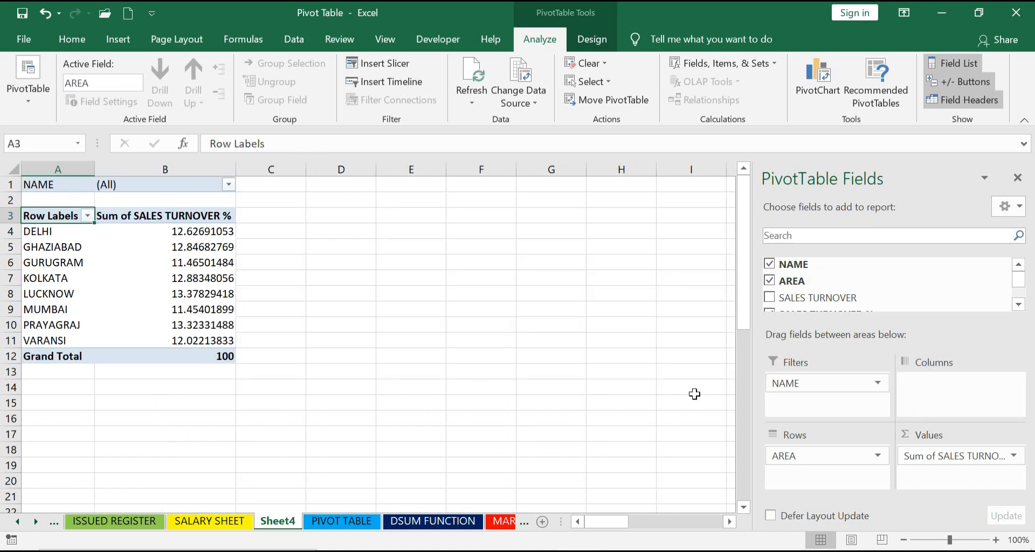
- Place NAME in the PivotTable rows and AREA in the report filter, and filter AREA to DELHI
mouse_move(815, 384)
mouse_down()
mouse_move(814, 476)
mouse_move(827, 493)
mouse_move(798, 456)
mouse_move(808, 389)
mouse_up()
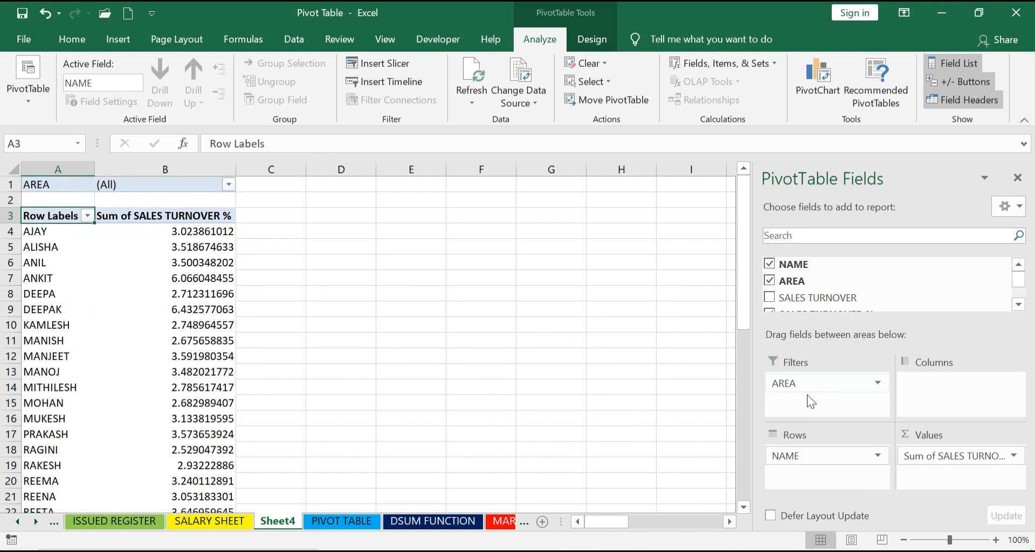
click(229, 184)
click(71, 240)
click(131, 389)
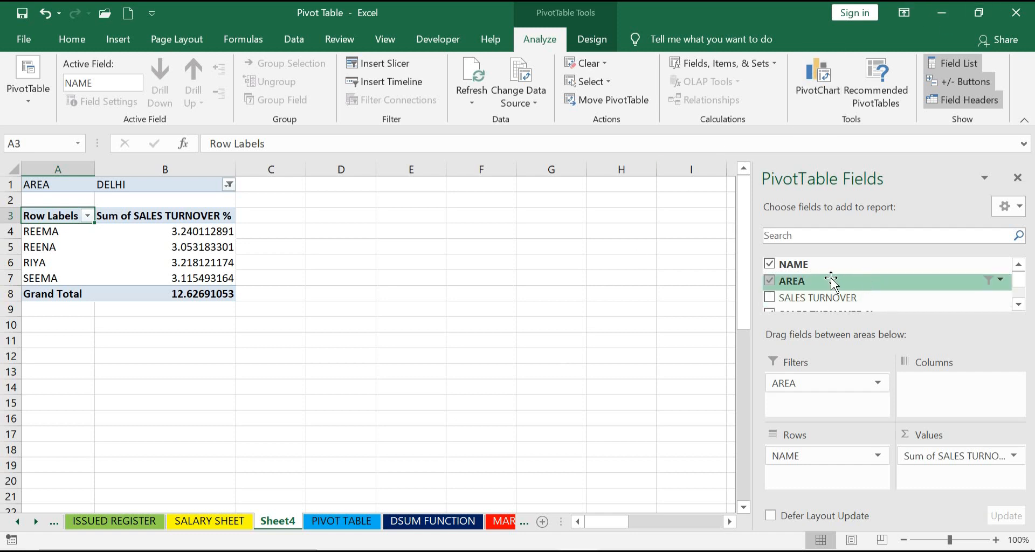
- Move AREA back to the PivotTable rows above NAME, and remove NAME from the report
drag(816, 384, 815, 468)
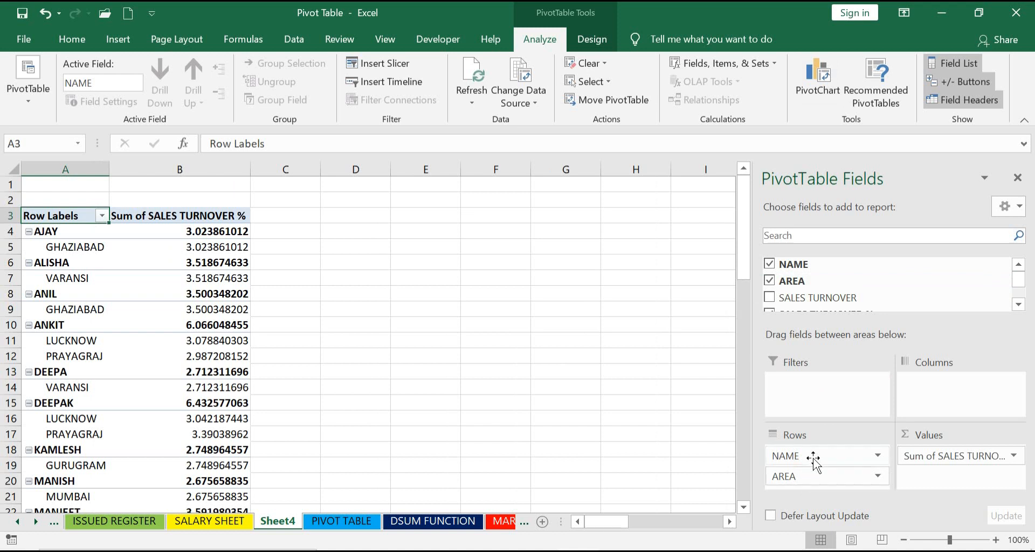
drag(808, 461, 824, 493)
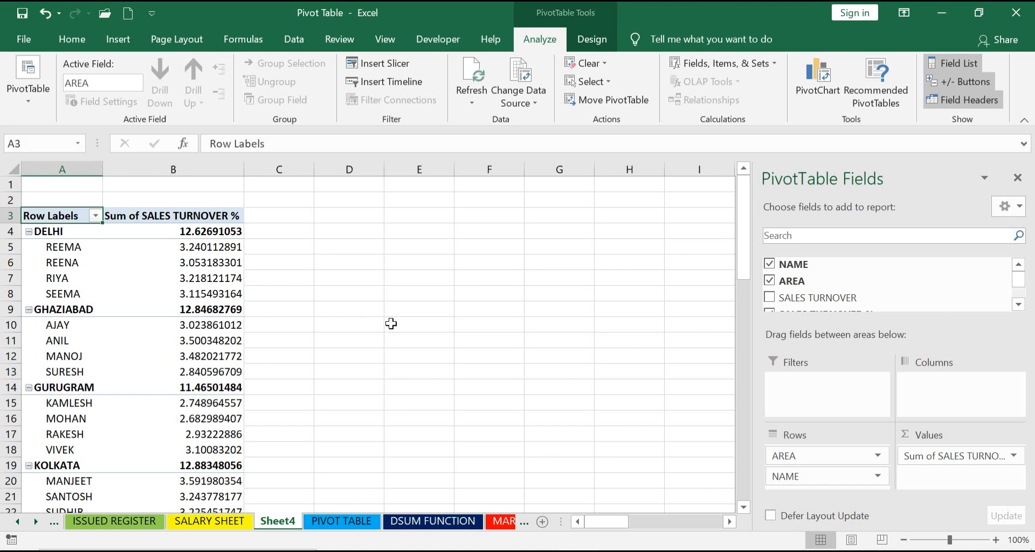
click(771, 263)
- Insert a clustered column PivotChart of the area percentages and move it clear of the PivotTable
click(823, 75)
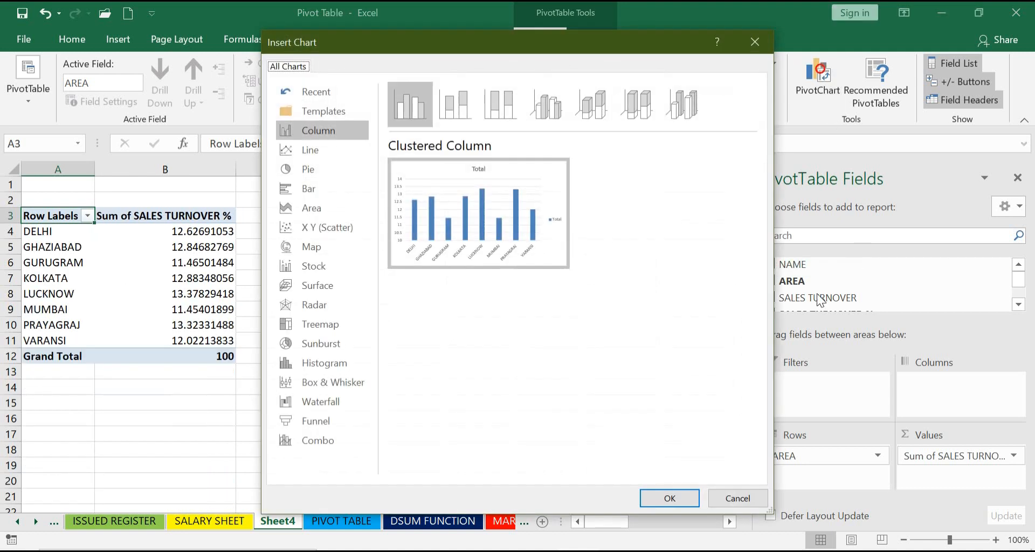
click(668, 496)
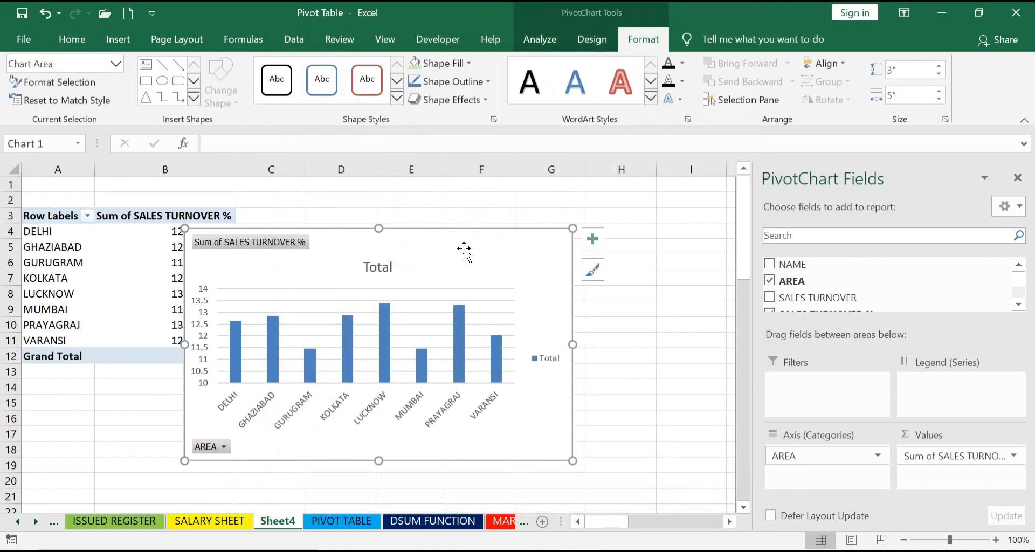
drag(465, 236, 545, 215)
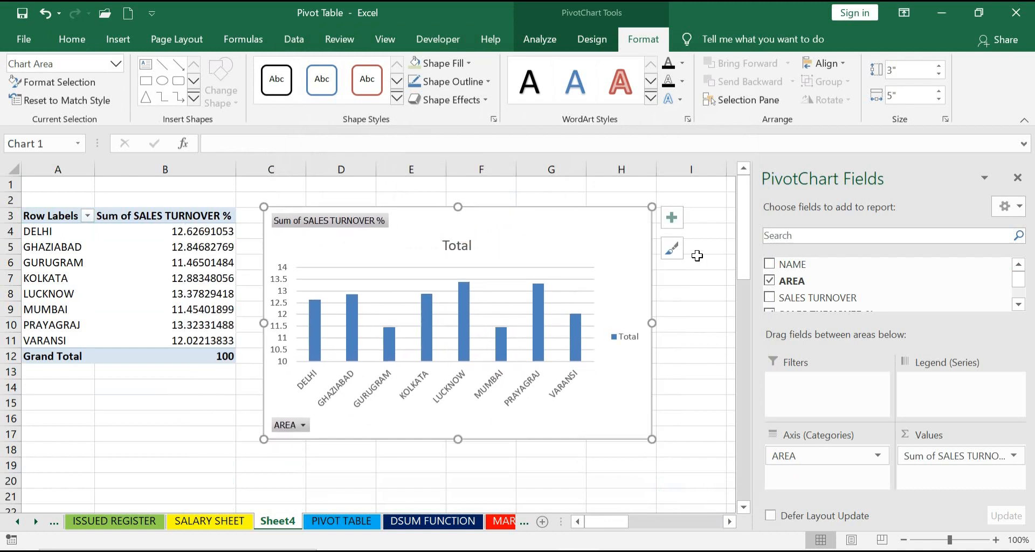
- Add a data table to the PivotChart and recolour it with the third Colorful palette, starting with red
click(679, 216)
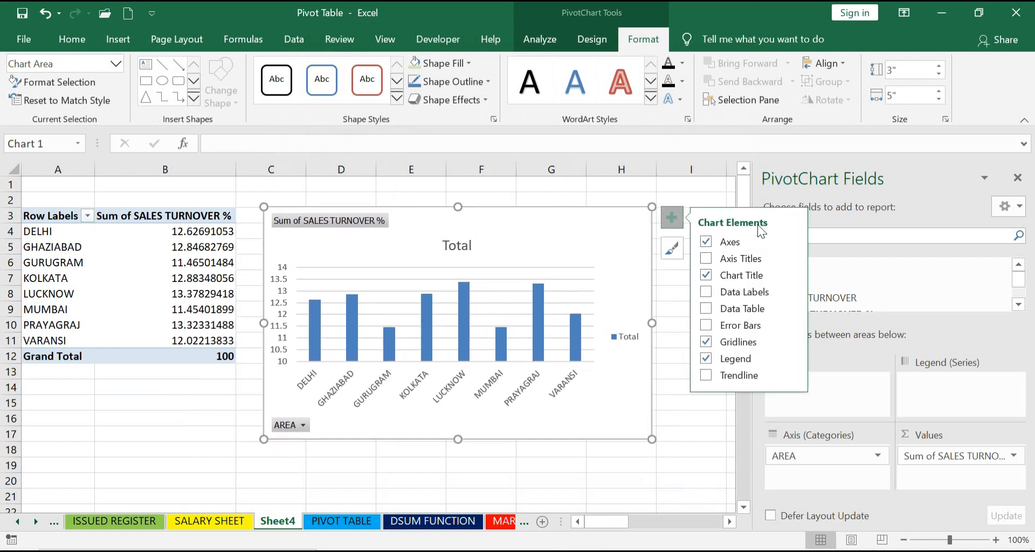
click(743, 310)
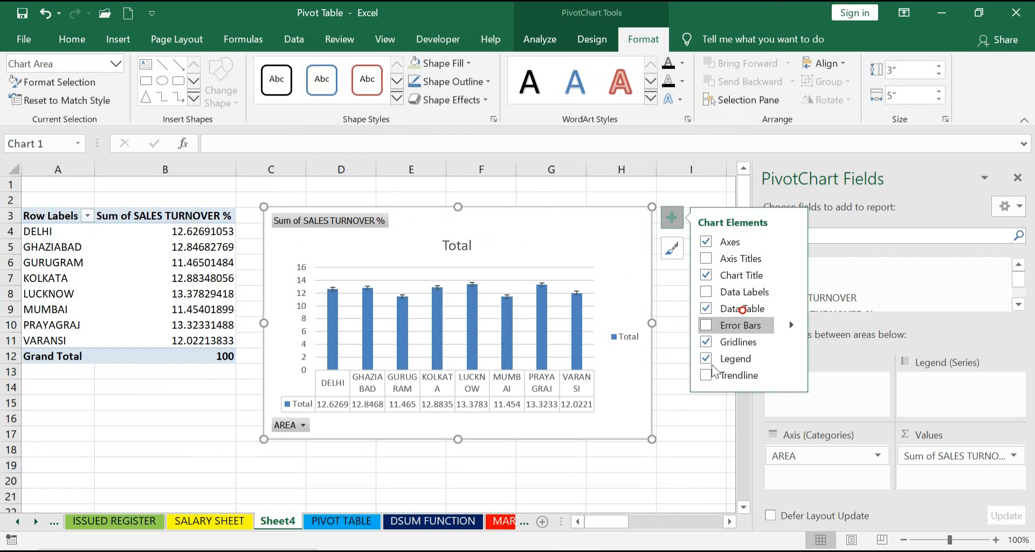
click(673, 249)
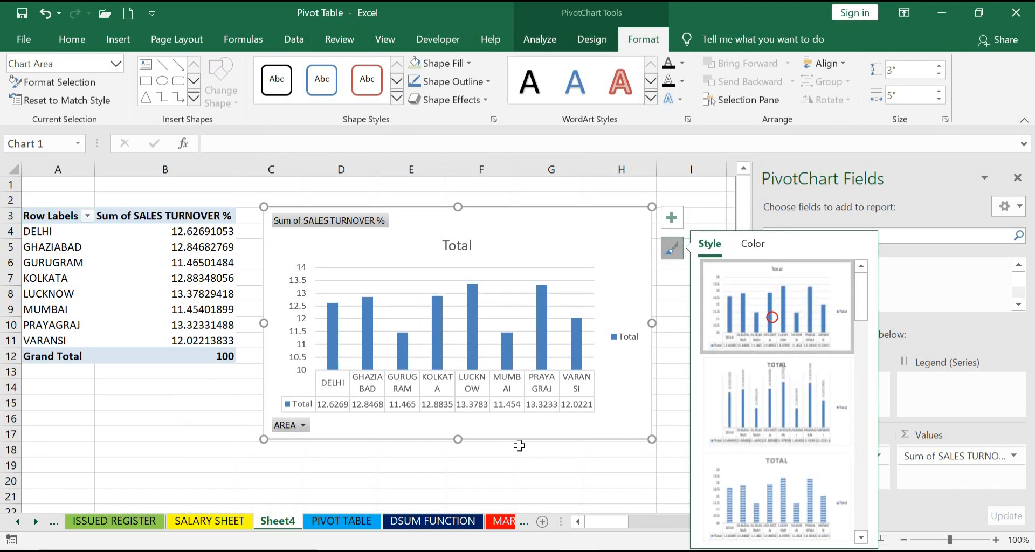
click(464, 354)
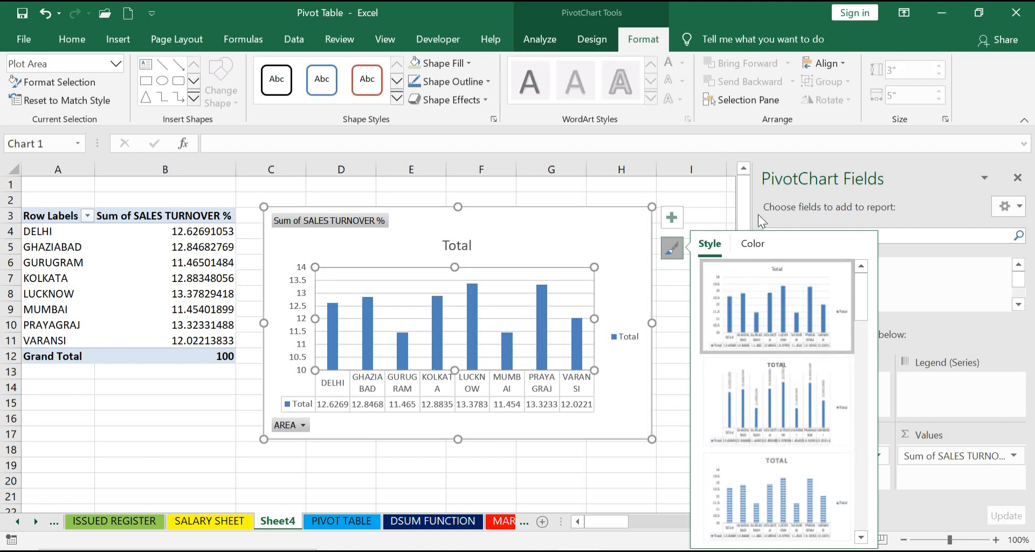
click(752, 244)
click(796, 346)
click(541, 419)
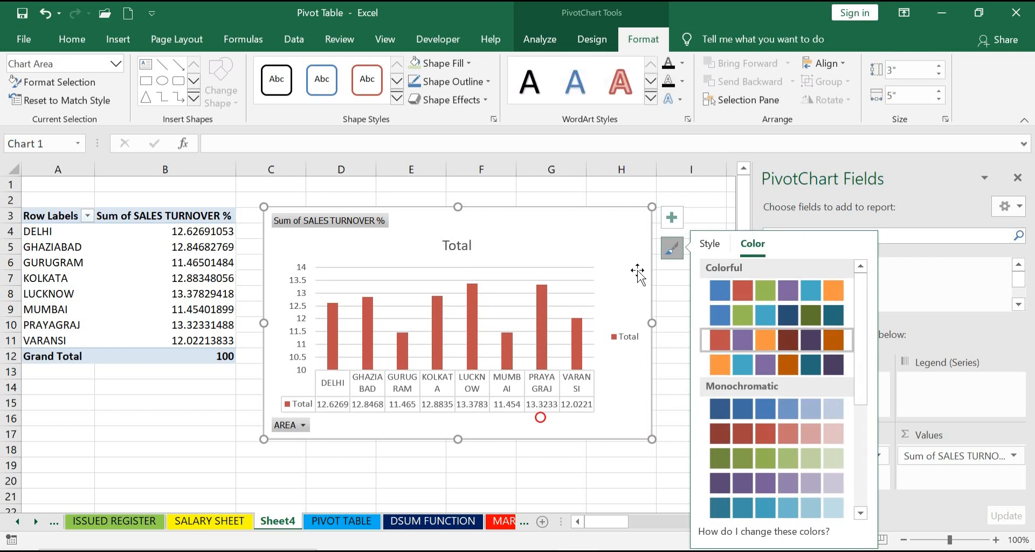
click(640, 435)
- Delete Sheet4 with its PivotTable and PivotChart
right_click(276, 521)
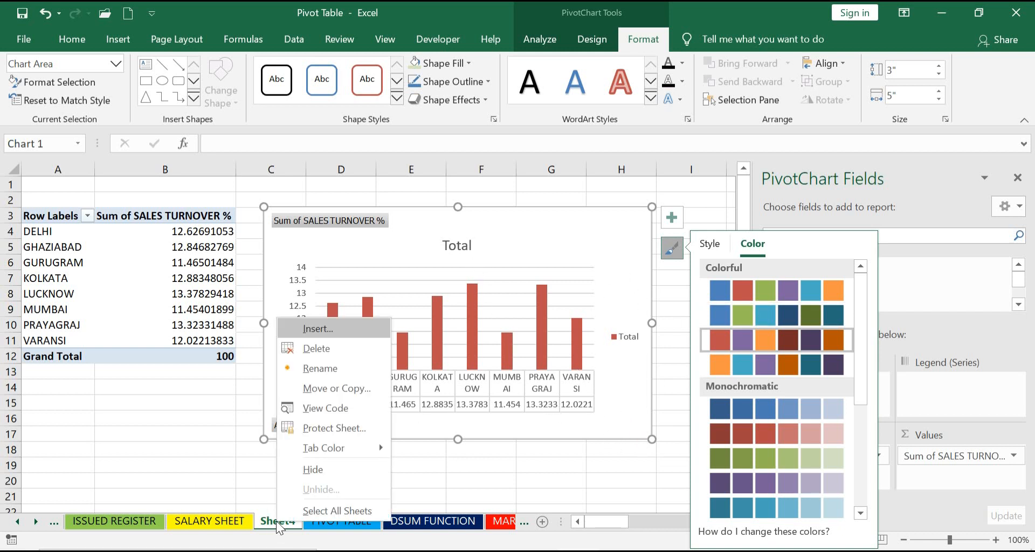
click(329, 351)
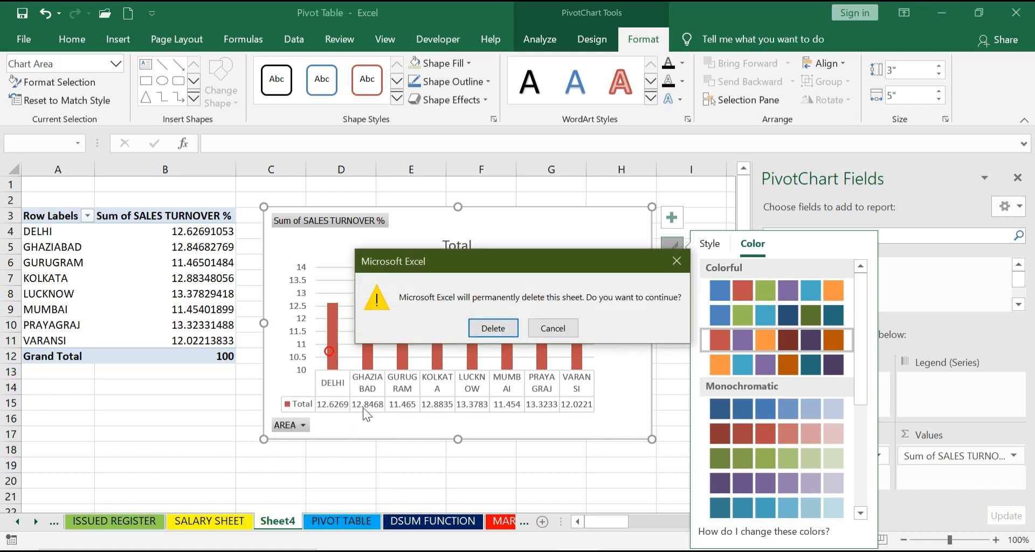
click(489, 330)
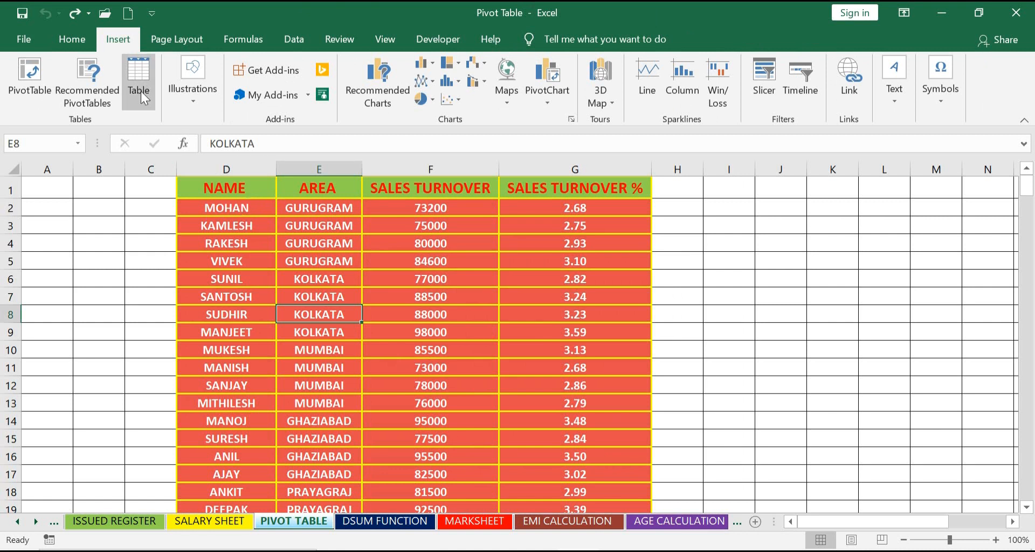
- Convert the sales data in D1:G33 on the PIVOT TABLE sheet into a table with headers
drag(225, 187, 545, 468)
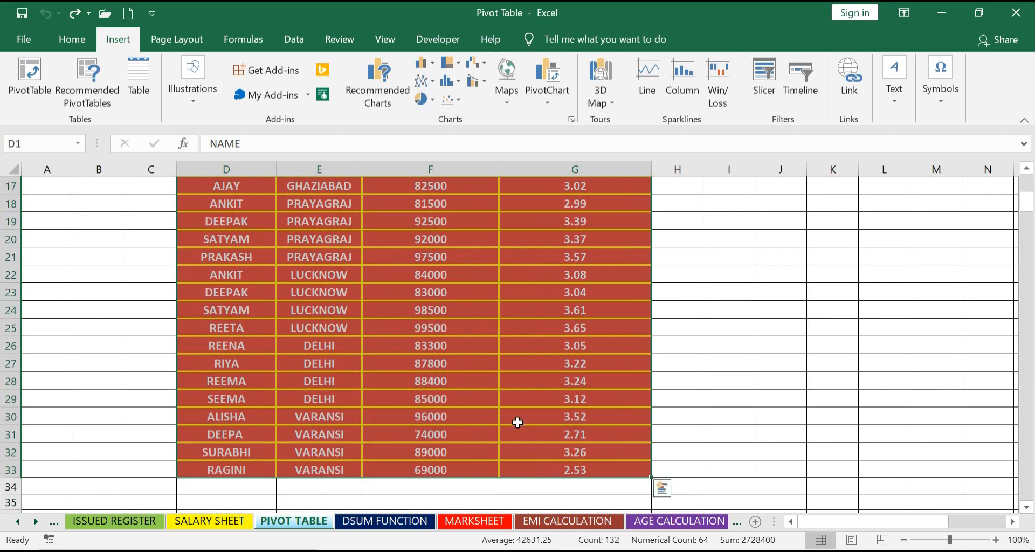
click(143, 80)
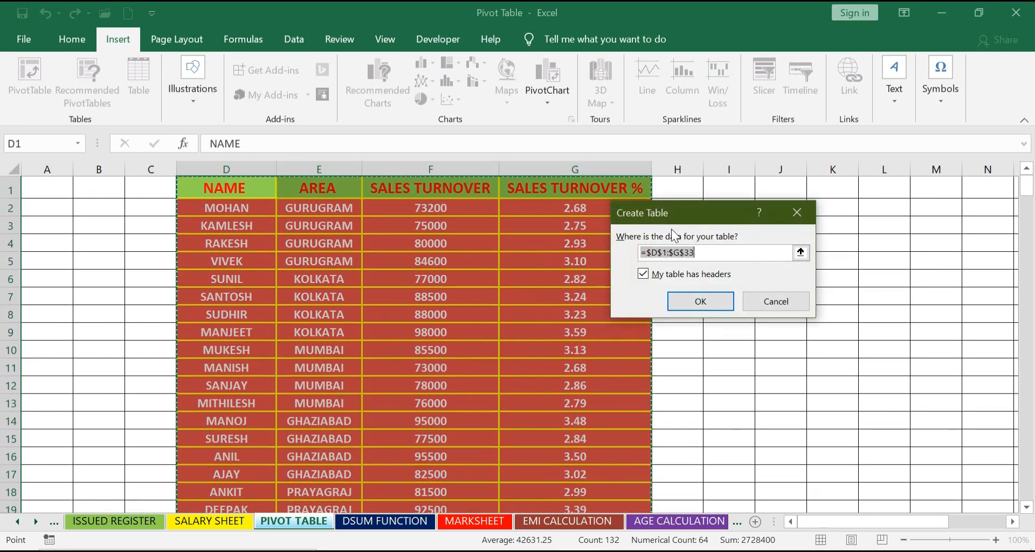
click(706, 303)
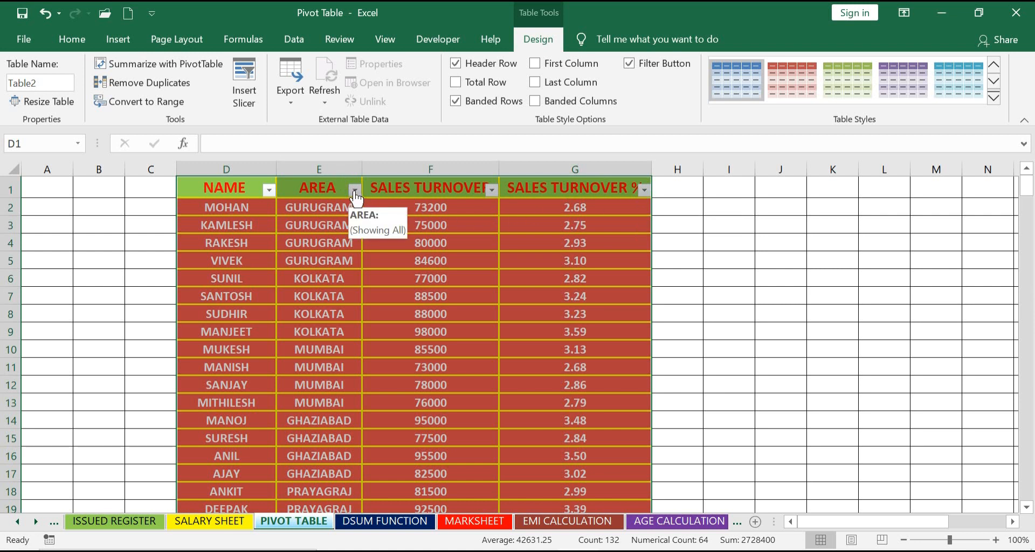
- Filter the table's NAME column to the first, third, fifth and sixth names in its filter list
click(269, 190)
click(125, 351)
click(121, 366)
click(120, 396)
click(119, 425)
click(120, 441)
click(171, 501)
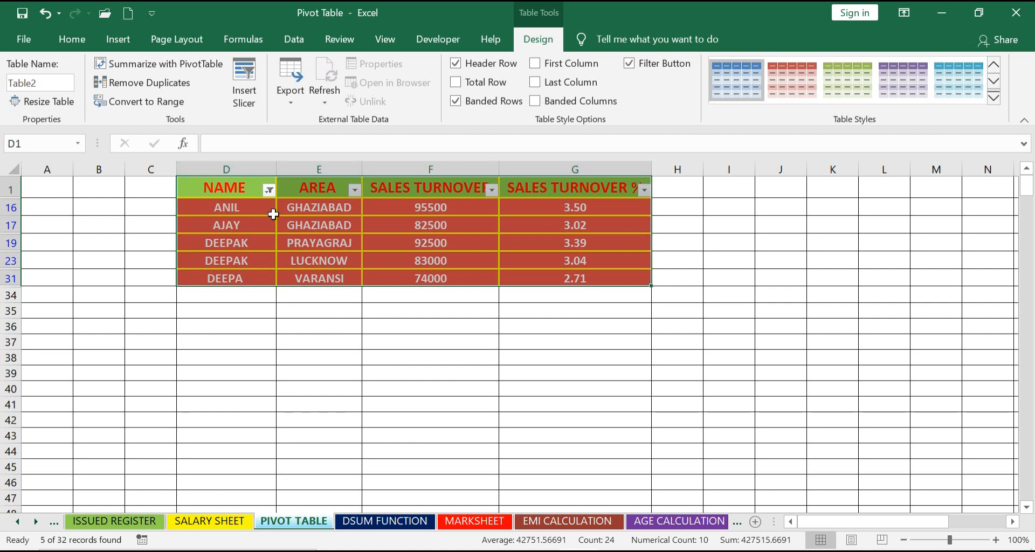
- Reset the NAME column's filter to include all names
mouse_move(274, 201)
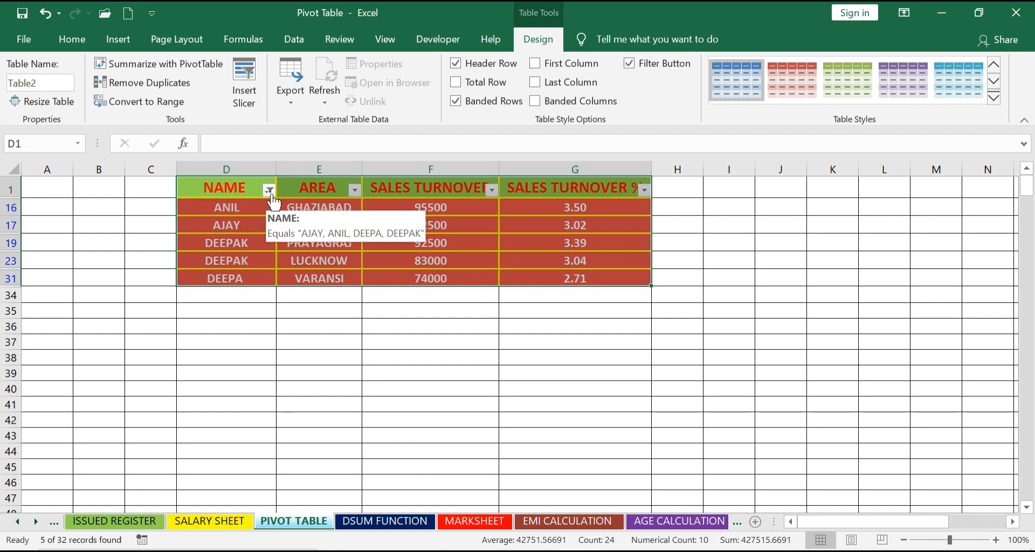
click(269, 190)
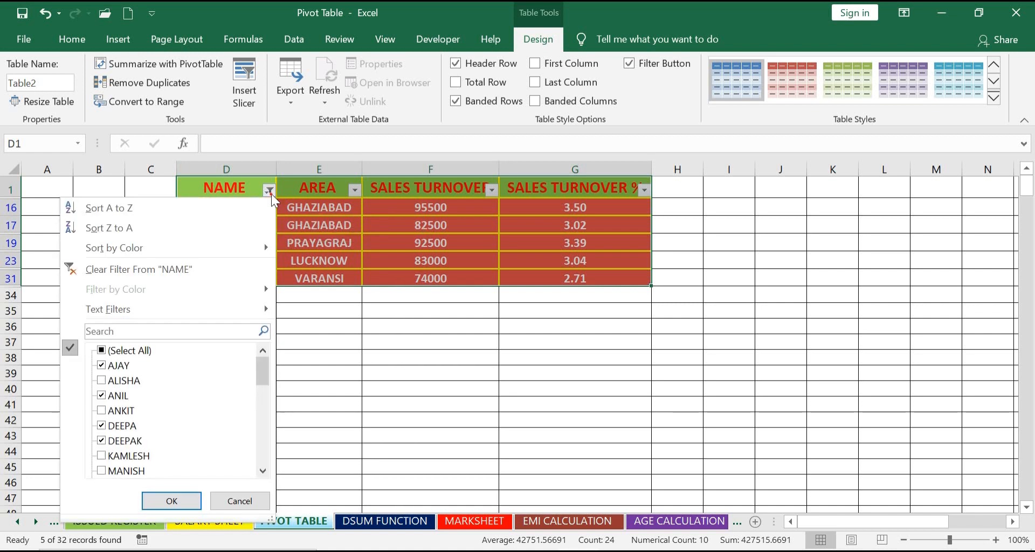
click(102, 354)
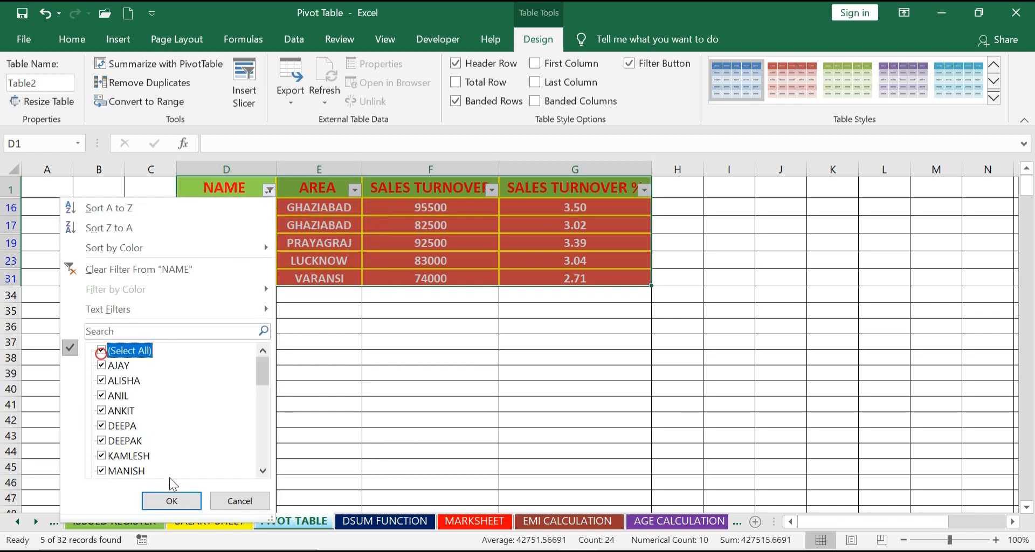
click(171, 499)
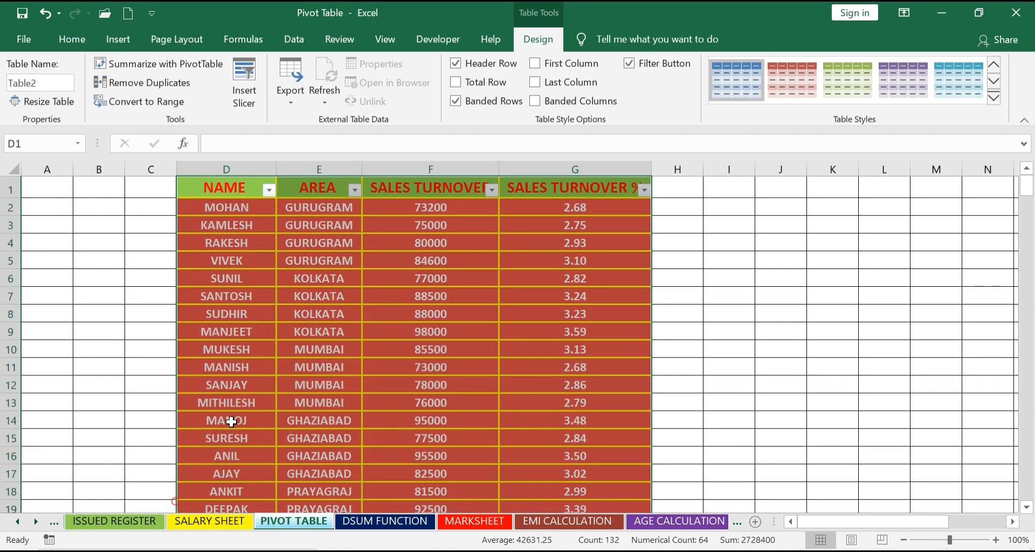
- Filter the table's AREA column to GHAZIABAD and GURUGRAM only
click(354, 190)
click(212, 351)
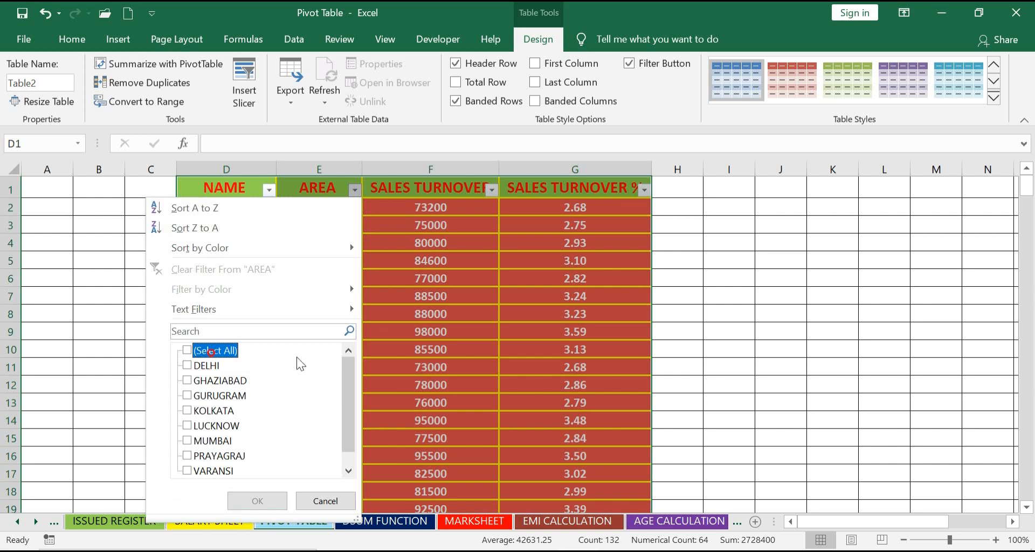
click(226, 381)
click(211, 396)
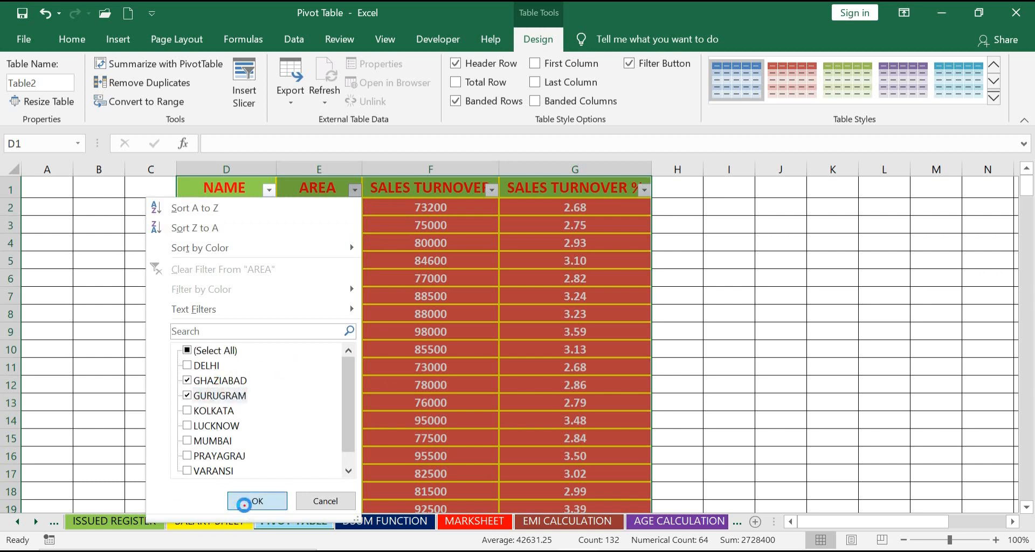
click(246, 501)
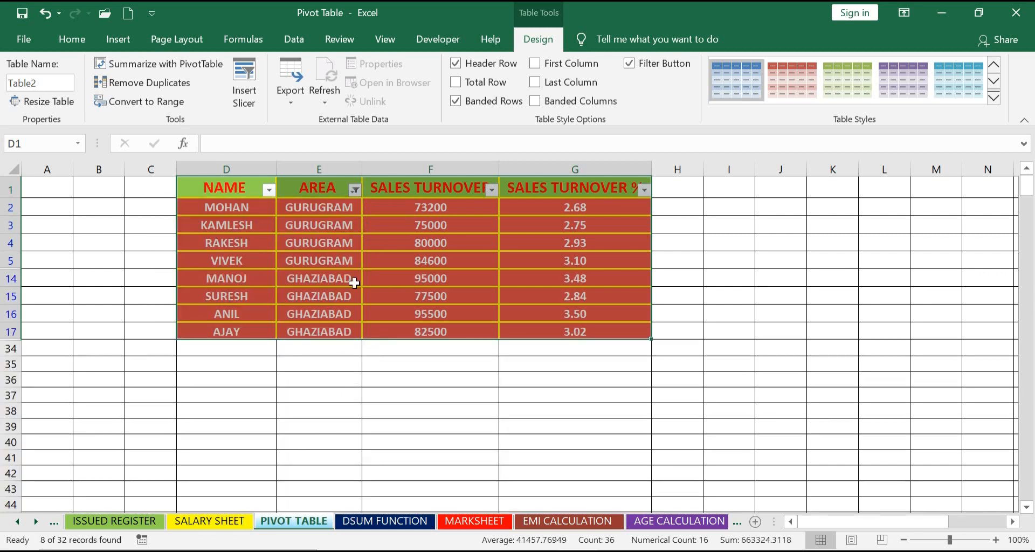
- Exclude GURUGRAM from the AREA filter, keeping only GHAZIABAD
click(355, 190)
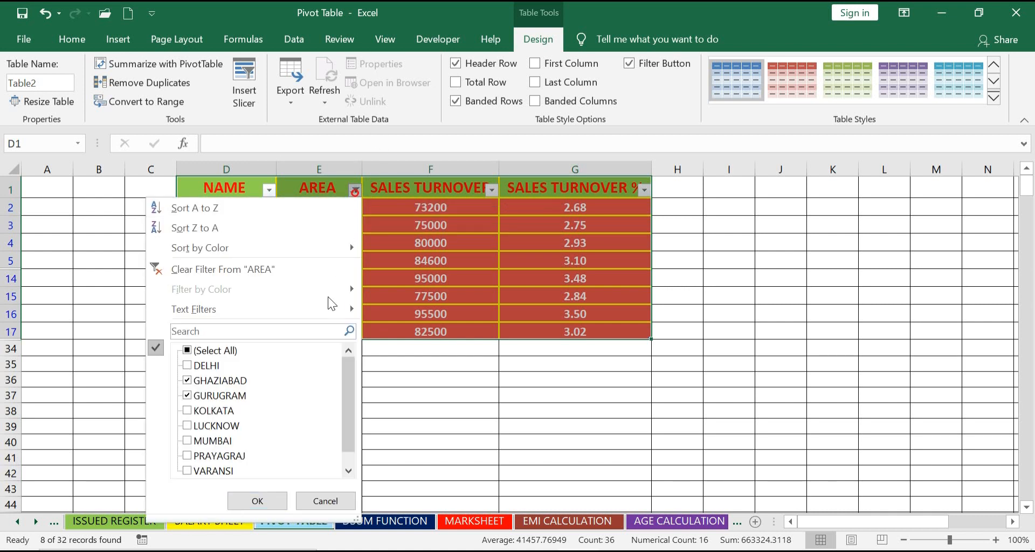
click(211, 398)
click(264, 502)
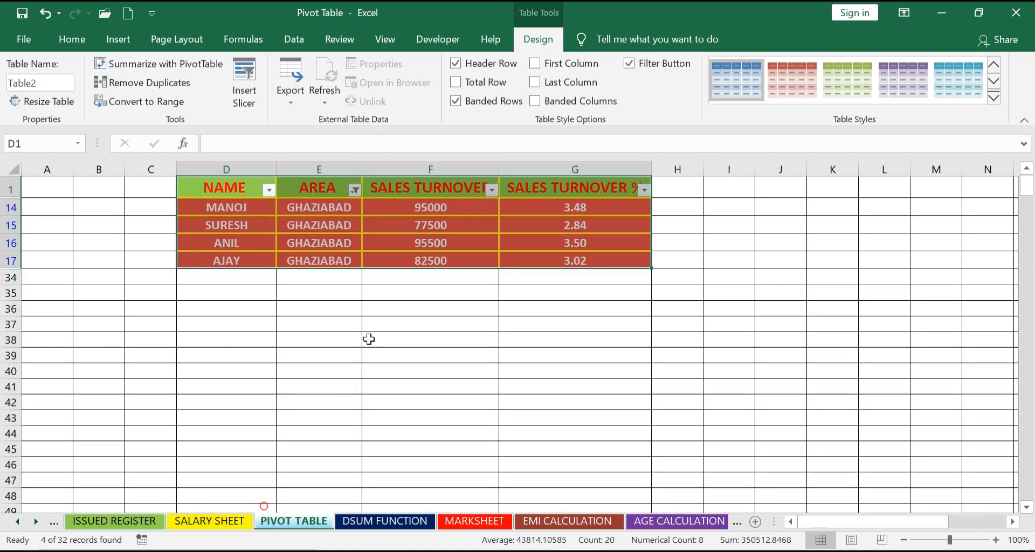
- Reset the AREA column's filter to include all areas
click(355, 189)
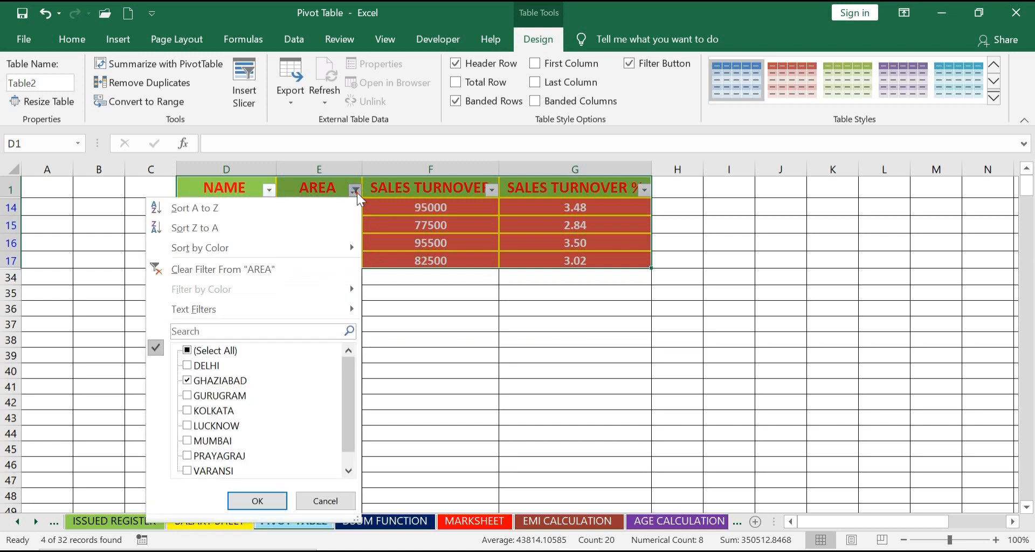
click(209, 354)
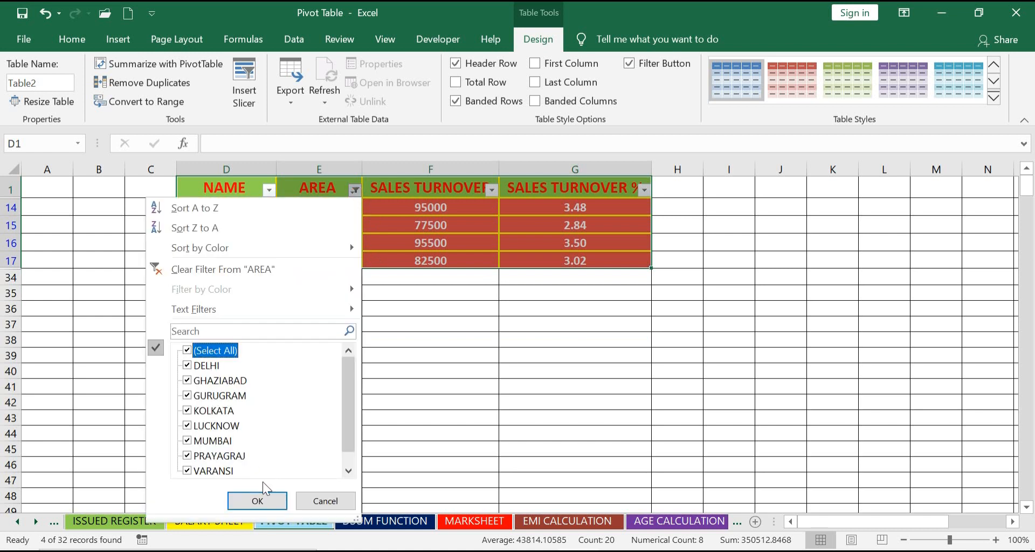
click(259, 501)
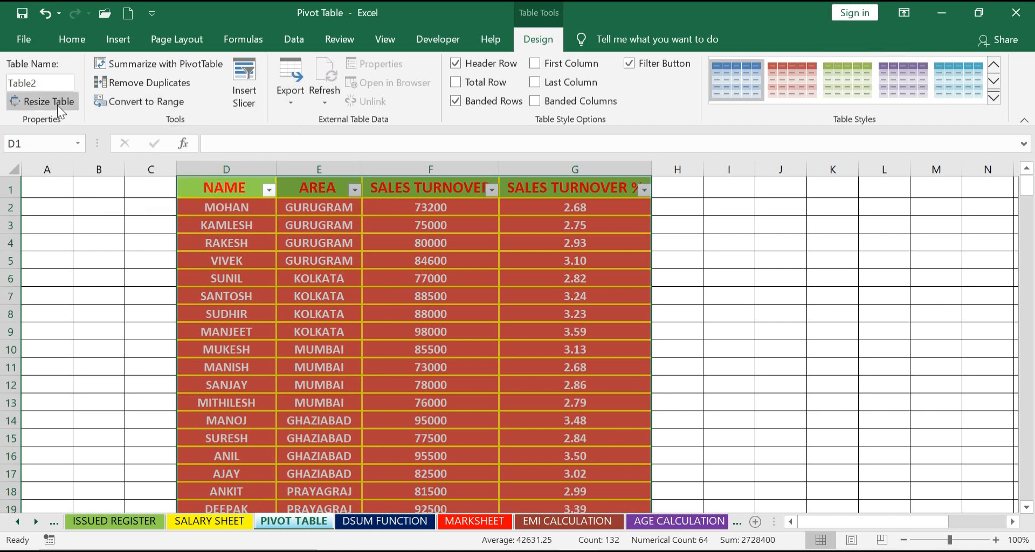
- Convert the sales table back to a normal cell range
click(148, 101)
click(493, 330)
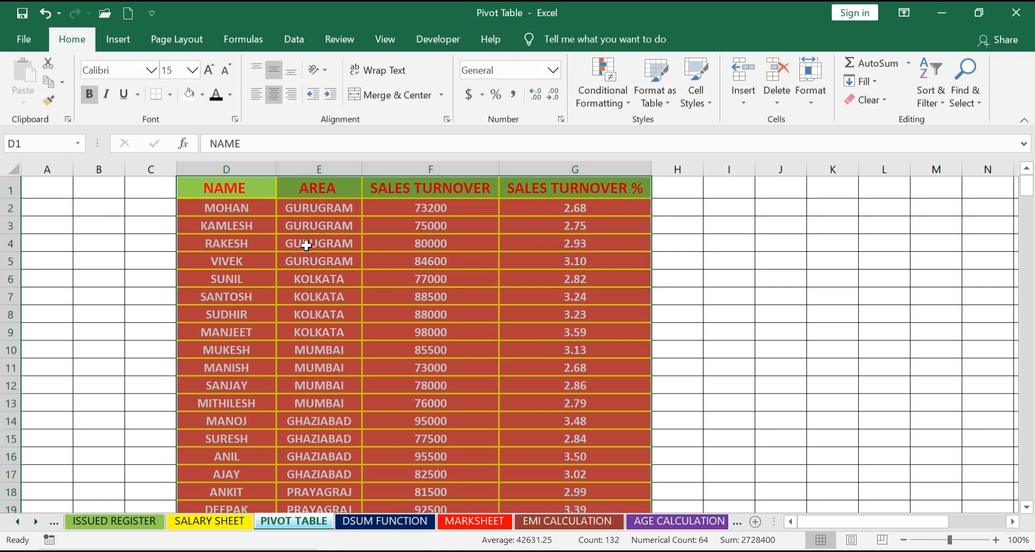
click(127, 33)
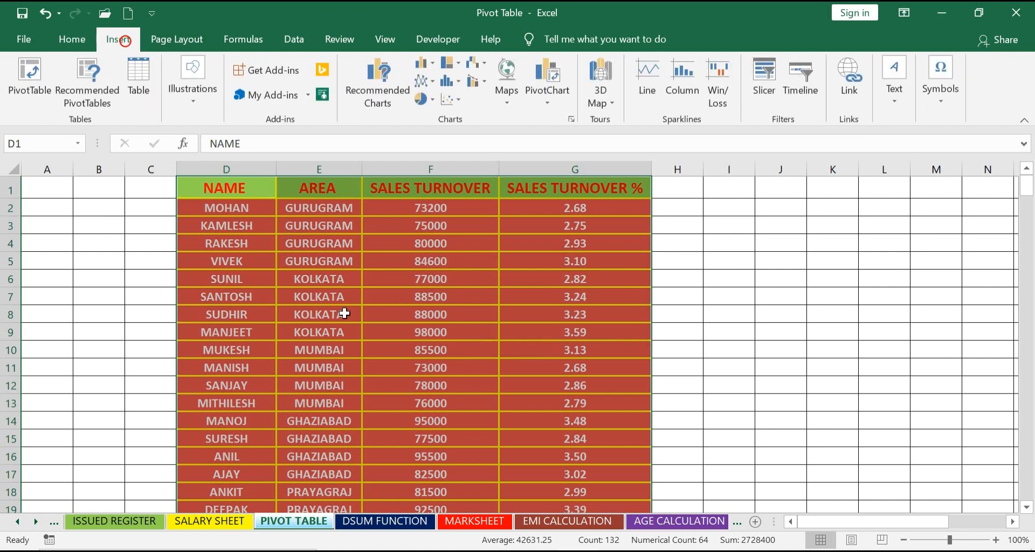